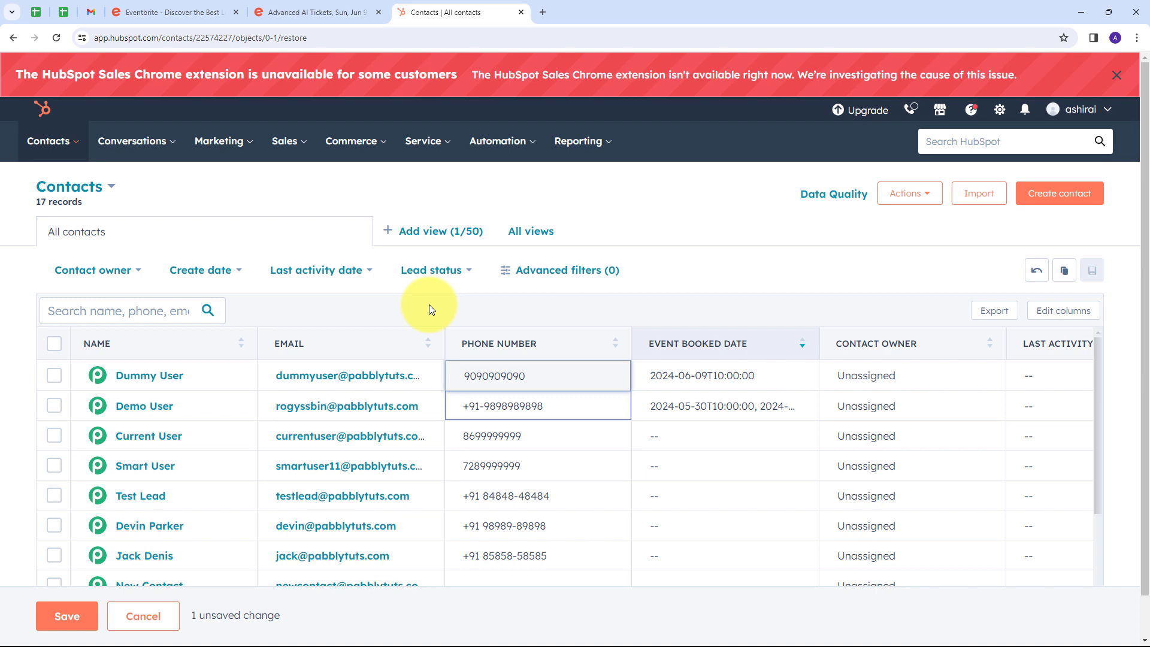
{"action": "left_click", "coordinate": [174, 12]}
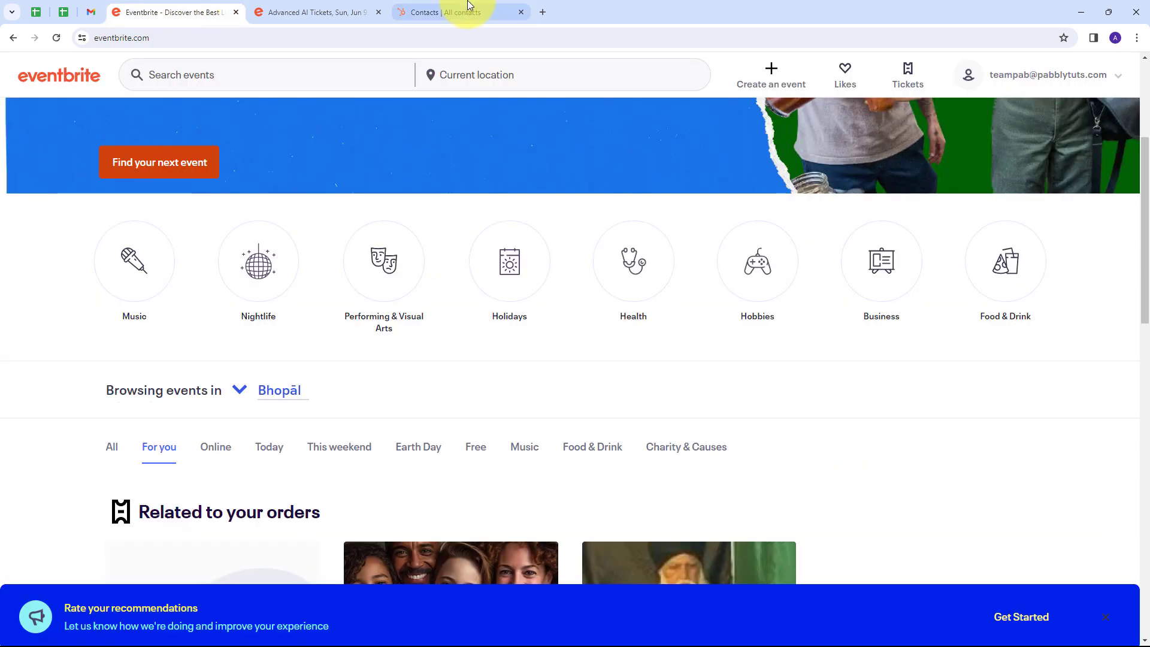
{"action": "left_click", "coordinate": [457, 11]}
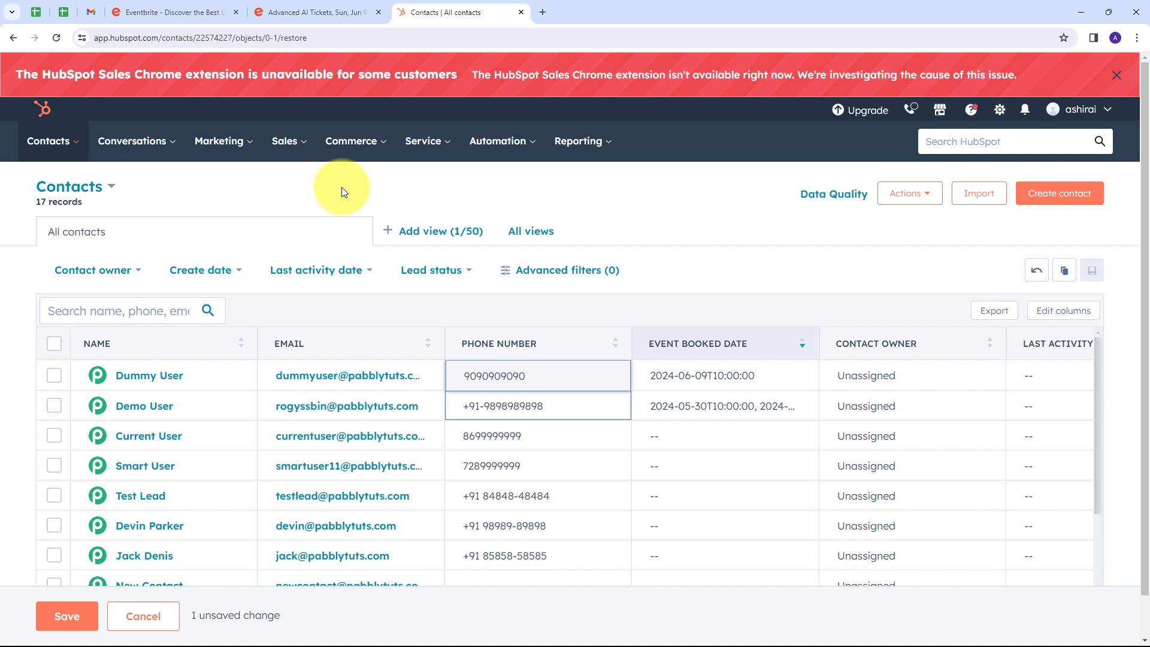
{"action": "left_click", "coordinate": [169, 16]}
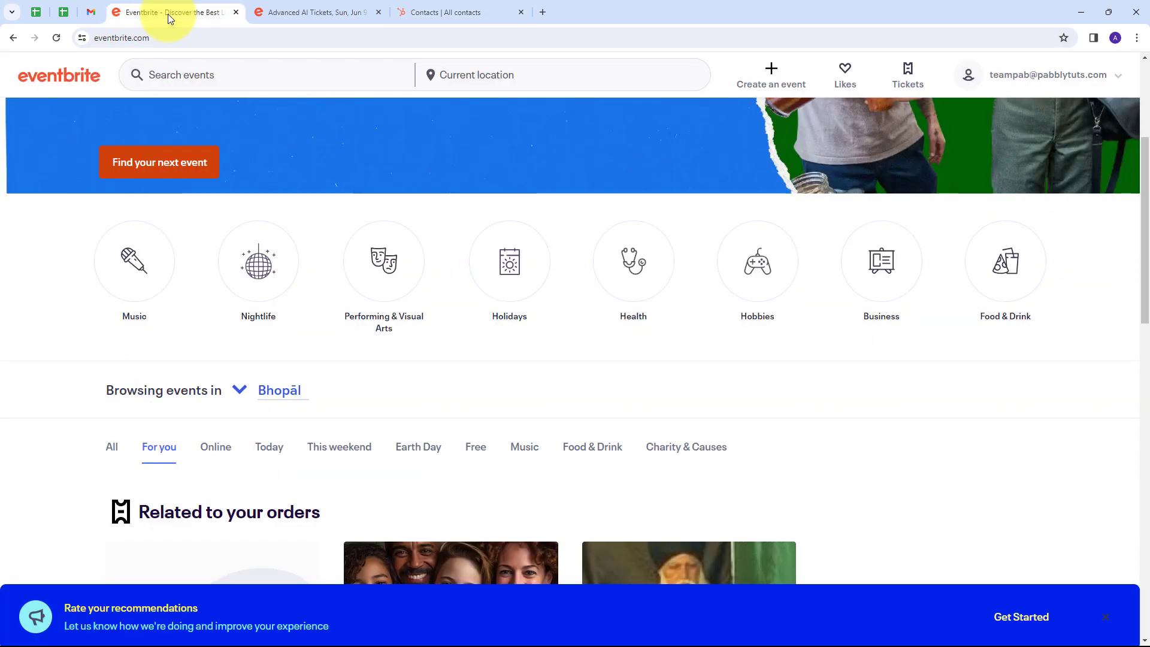
{"action": "left_click", "coordinate": [460, 9]}
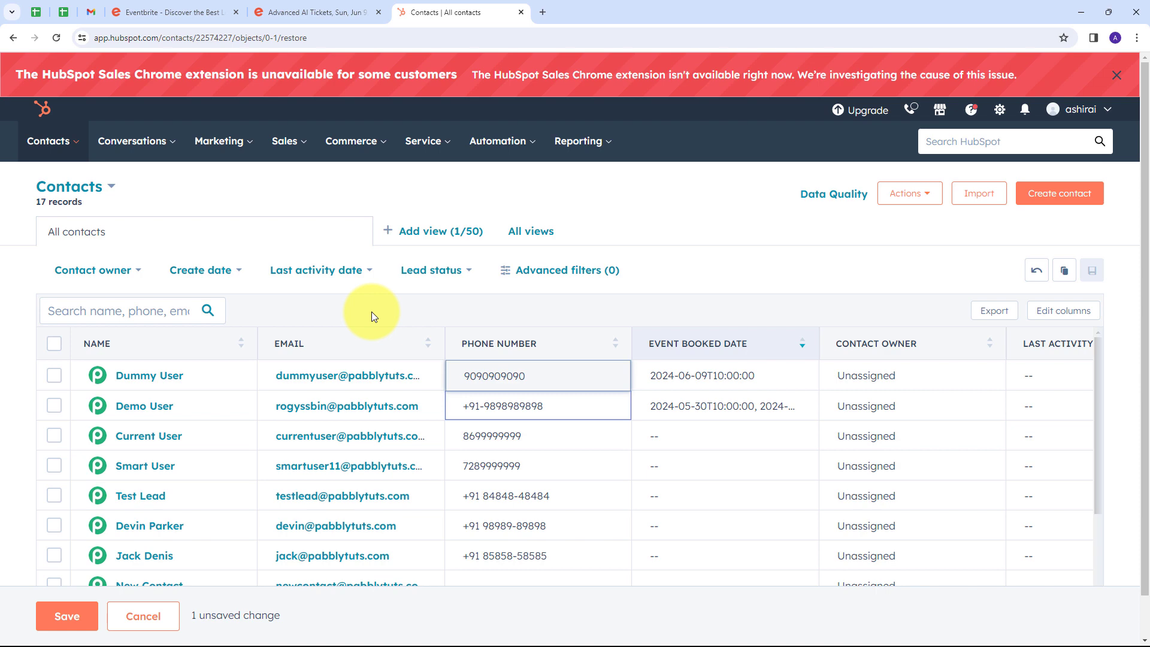
Open pabbly.com/connect in a new browser tab, sign in and access the Pabbly Connect app.
{"action": "left_click", "coordinate": [542, 4]}
{"action": "type", "text": "pabbly.com"}
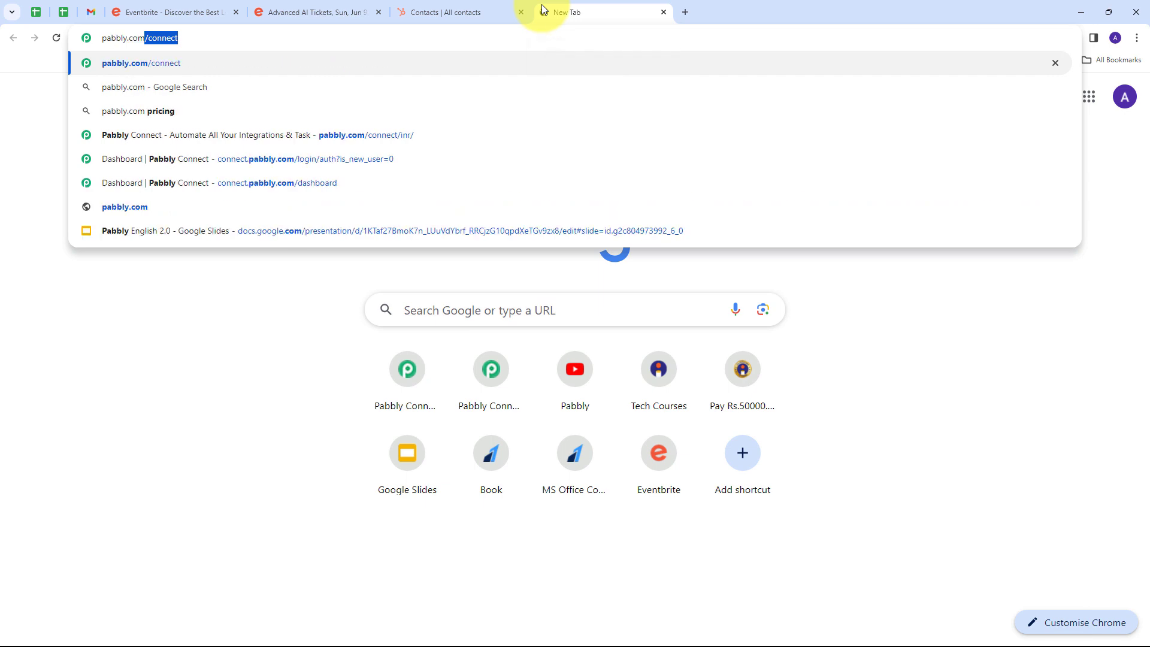
{"action": "key", "text": "Return"}
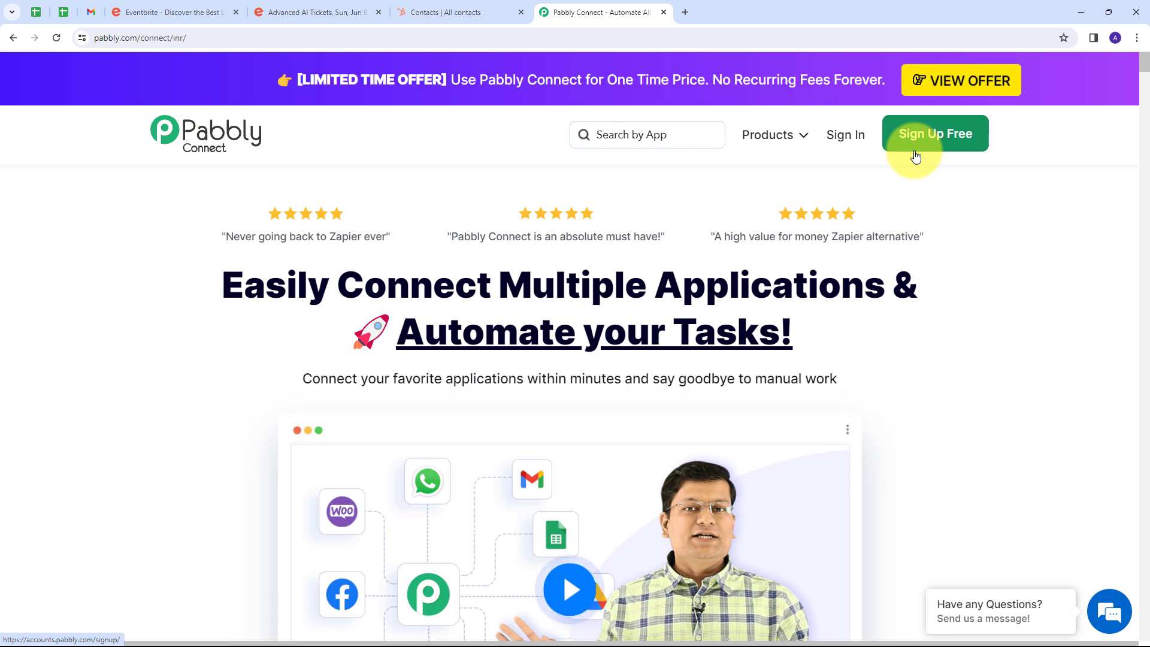
{"action": "left_click", "coordinate": [852, 144]}
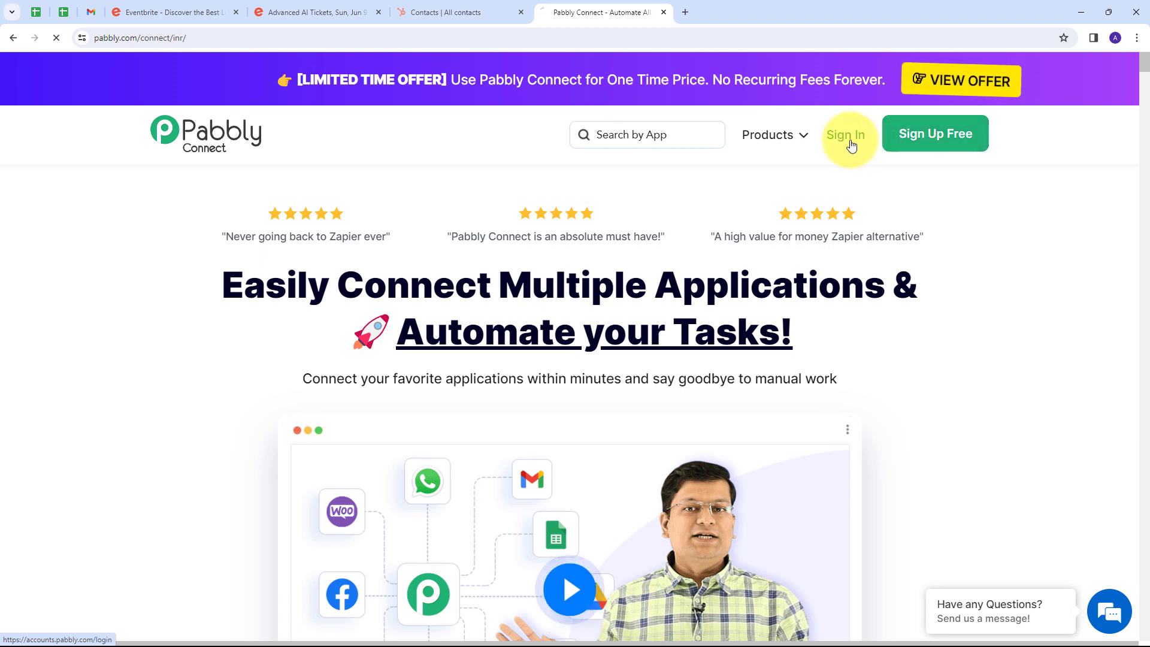
{"action": "scroll", "coordinate": [235, 240], "scroll_direction": "down", "scroll_amount": 1}
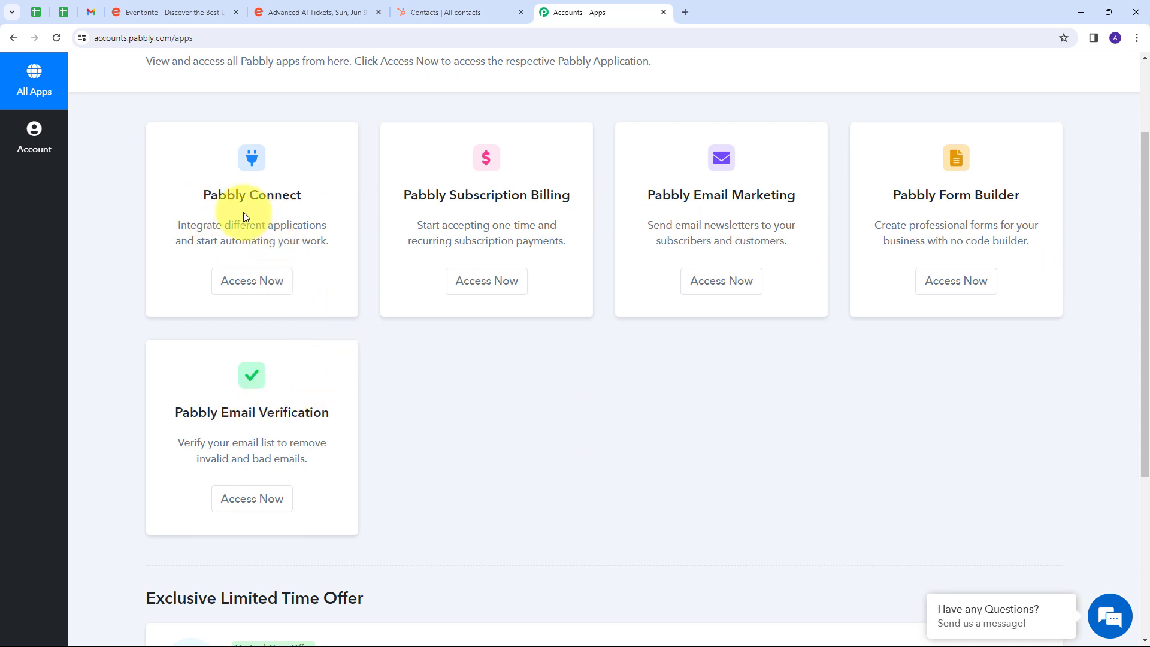
{"action": "left_click", "coordinate": [257, 284]}
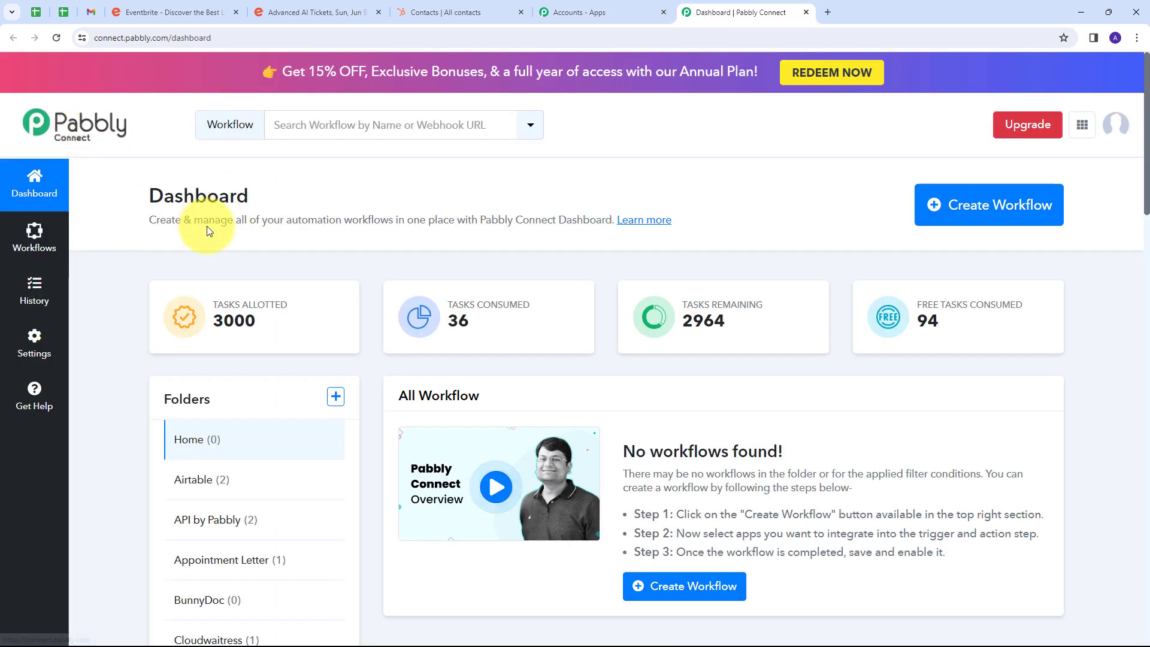
Create a workflow named "Update HubSpot Contacts for new Eventbrite Attendees" in the HubSpot CRM folder.
{"action": "scroll", "coordinate": [404, 331], "scroll_direction": "down", "scroll_amount": 1}
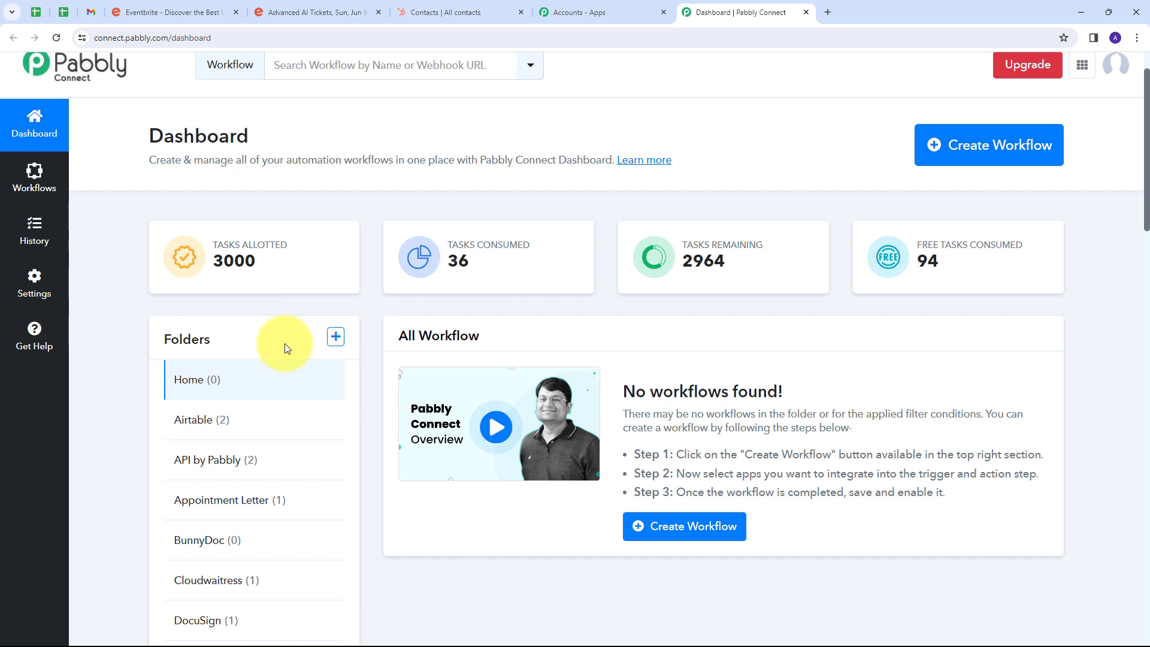
{"action": "scroll", "coordinate": [653, 212], "scroll_direction": "up", "scroll_amount": 1}
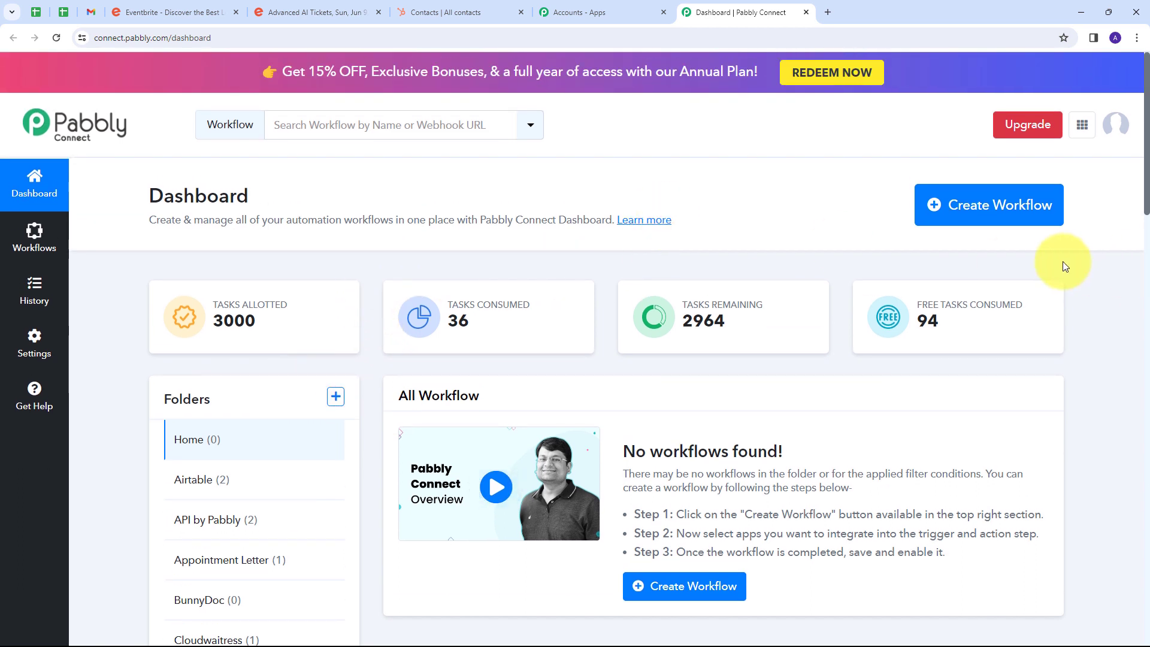
{"action": "left_click", "coordinate": [987, 208]}
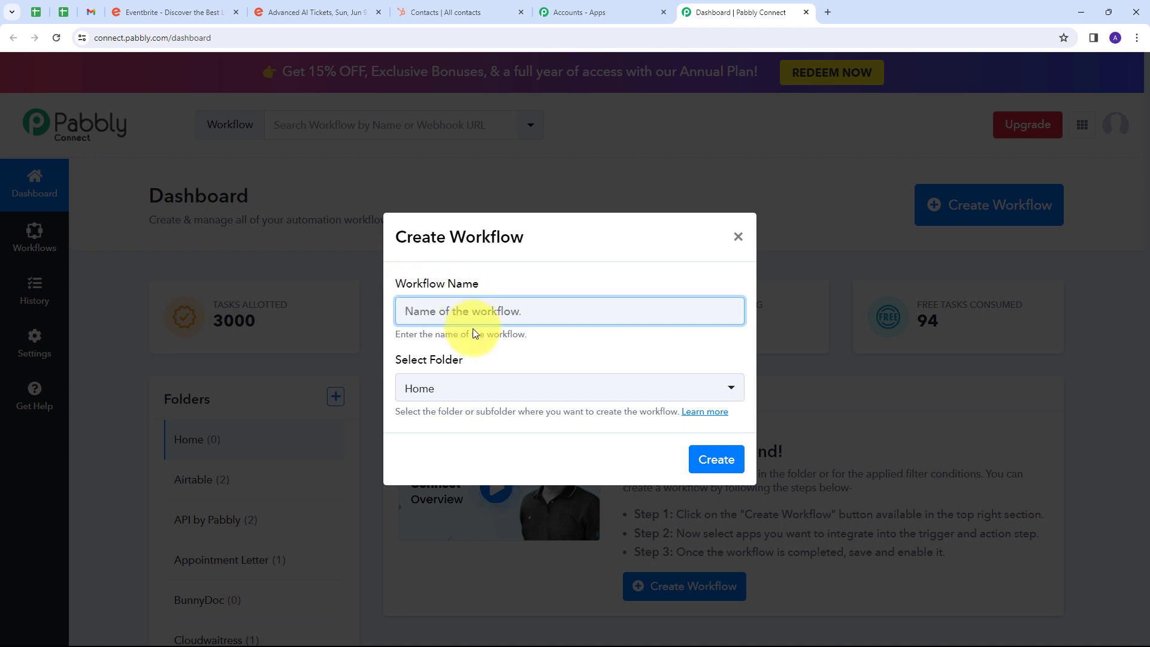
{"action": "type", "text": "Update HubSpot Contacts for new Eventbrite Attendees"}
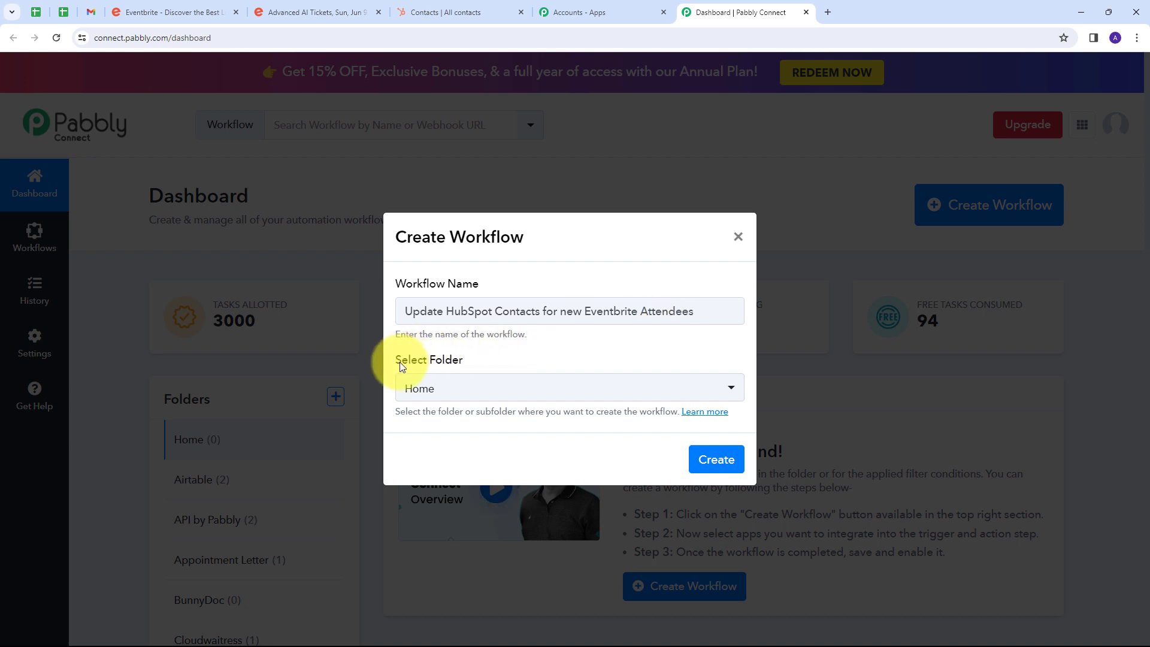
{"action": "left_click", "coordinate": [607, 387]}
{"action": "scroll", "coordinate": [534, 256], "scroll_direction": "down", "scroll_amount": 9}
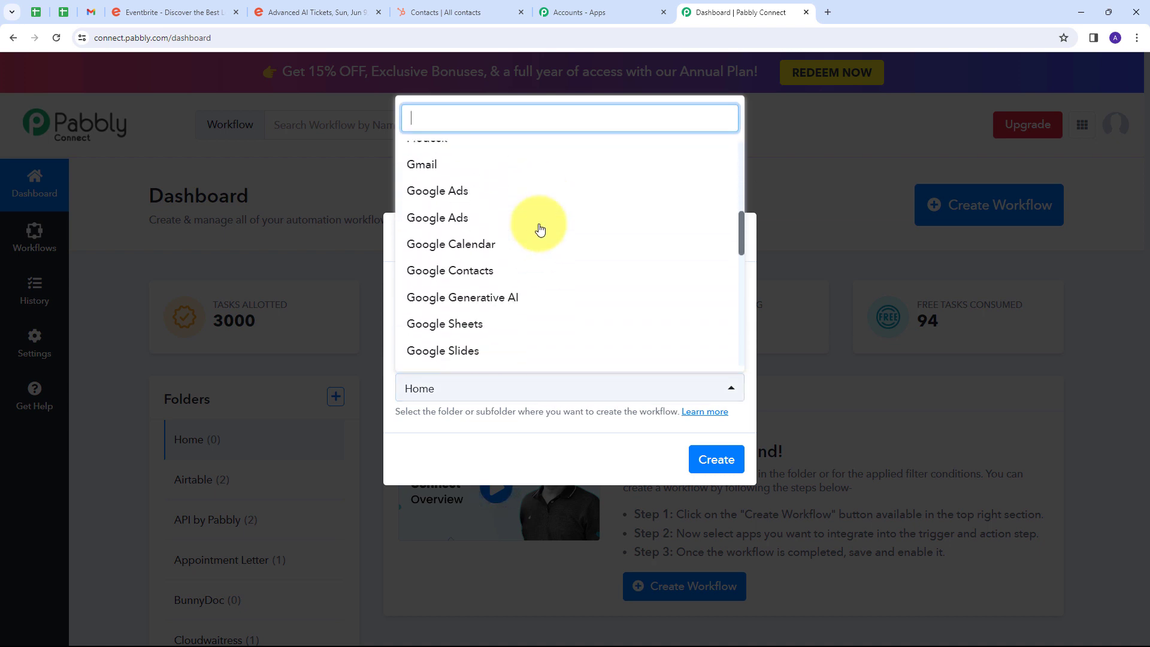
{"action": "scroll", "coordinate": [539, 229], "scroll_direction": "down", "scroll_amount": 5}
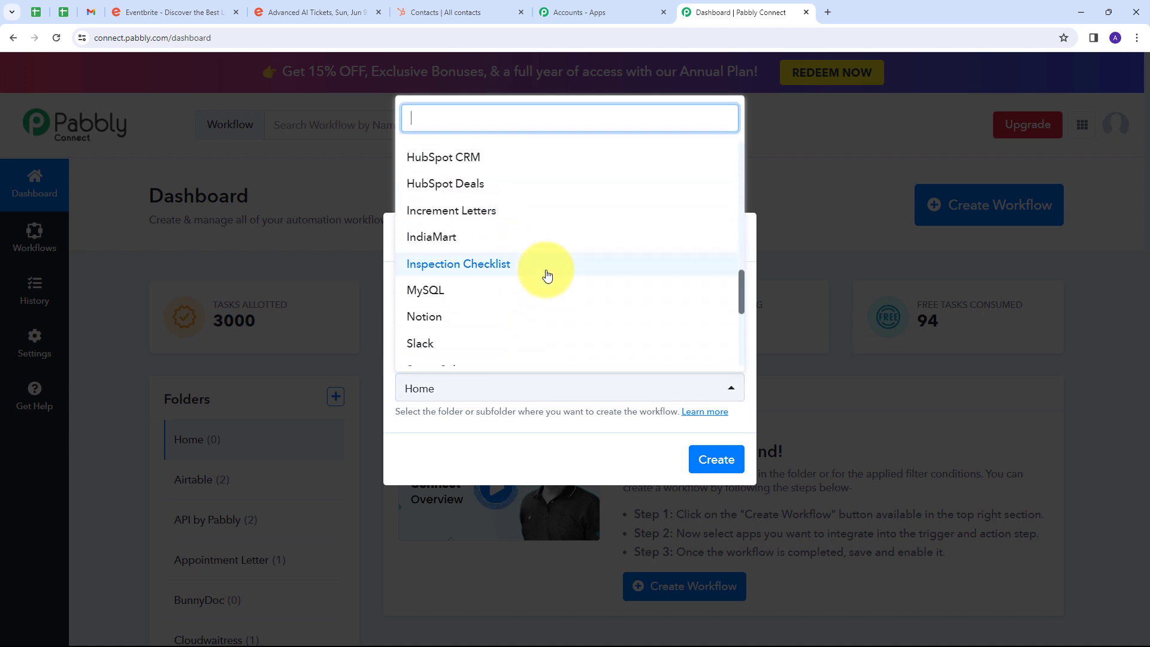
{"action": "scroll", "coordinate": [464, 277], "scroll_direction": "down", "scroll_amount": 2}
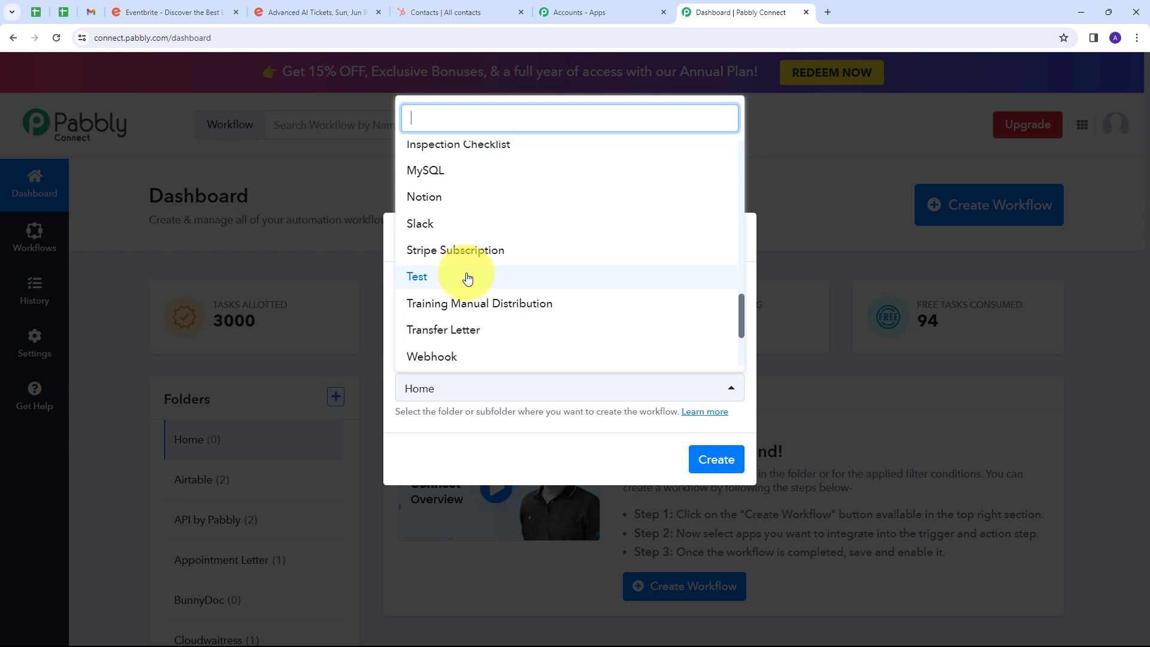
{"action": "scroll", "coordinate": [467, 278], "scroll_direction": "up", "scroll_amount": 3}
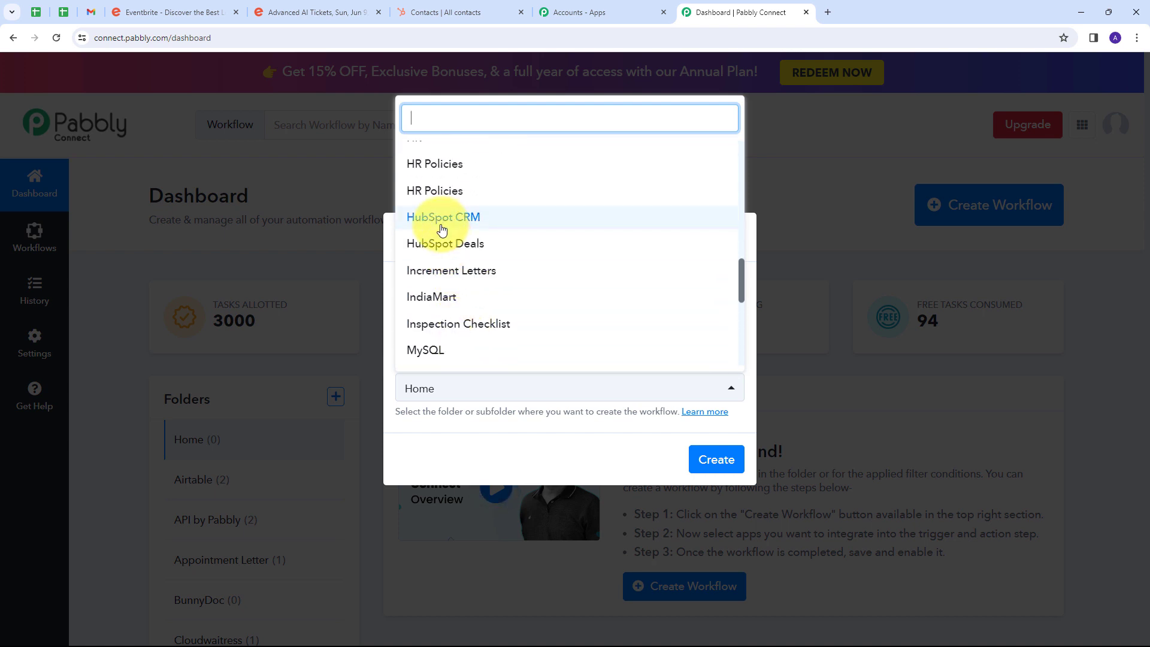
{"action": "left_click", "coordinate": [443, 217]}
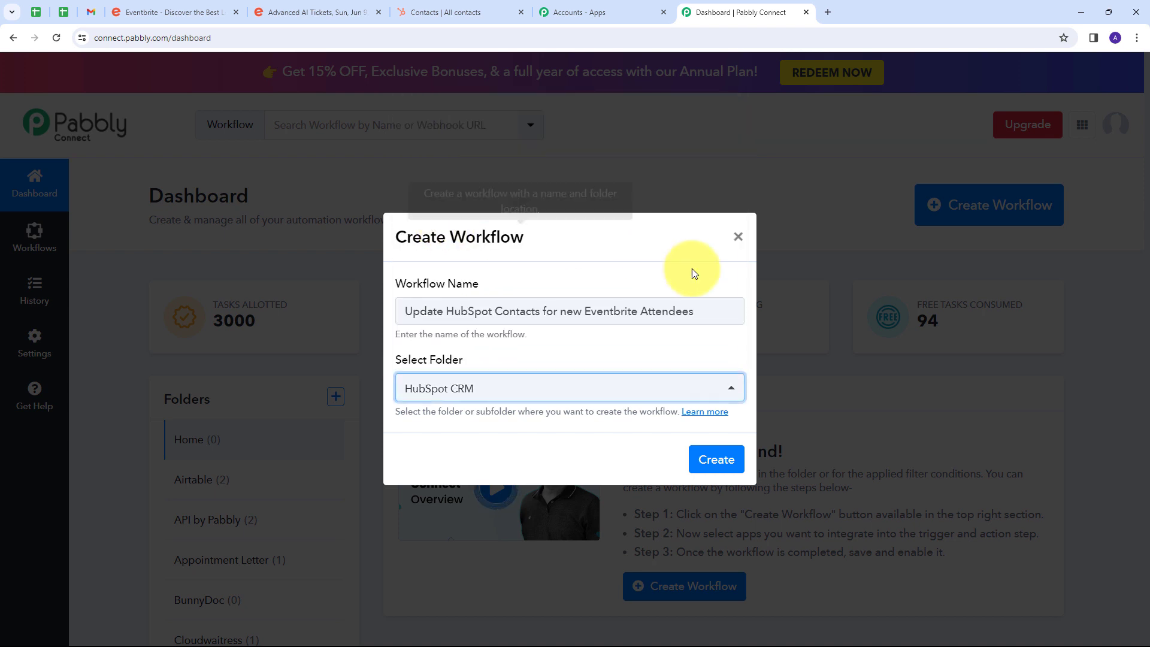
{"action": "left_click", "coordinate": [716, 462]}
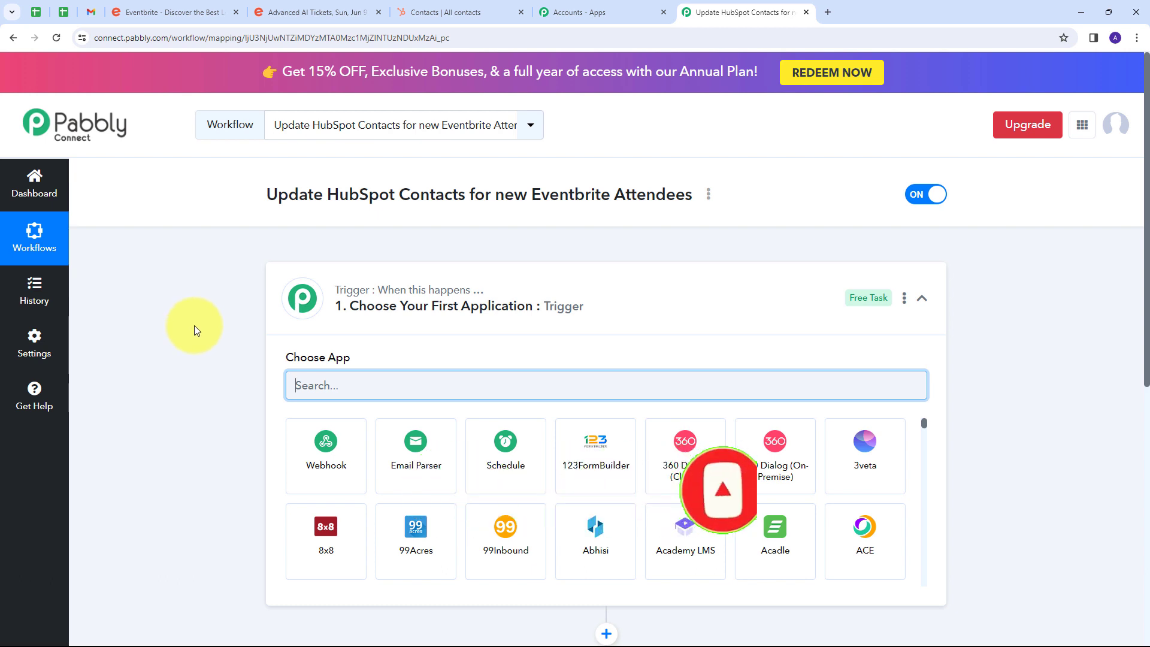
Set the workflow's trigger app to Eventbrite with the trigger event New Order (All Events).
{"action": "scroll", "coordinate": [210, 320], "scroll_direction": "down", "scroll_amount": 3}
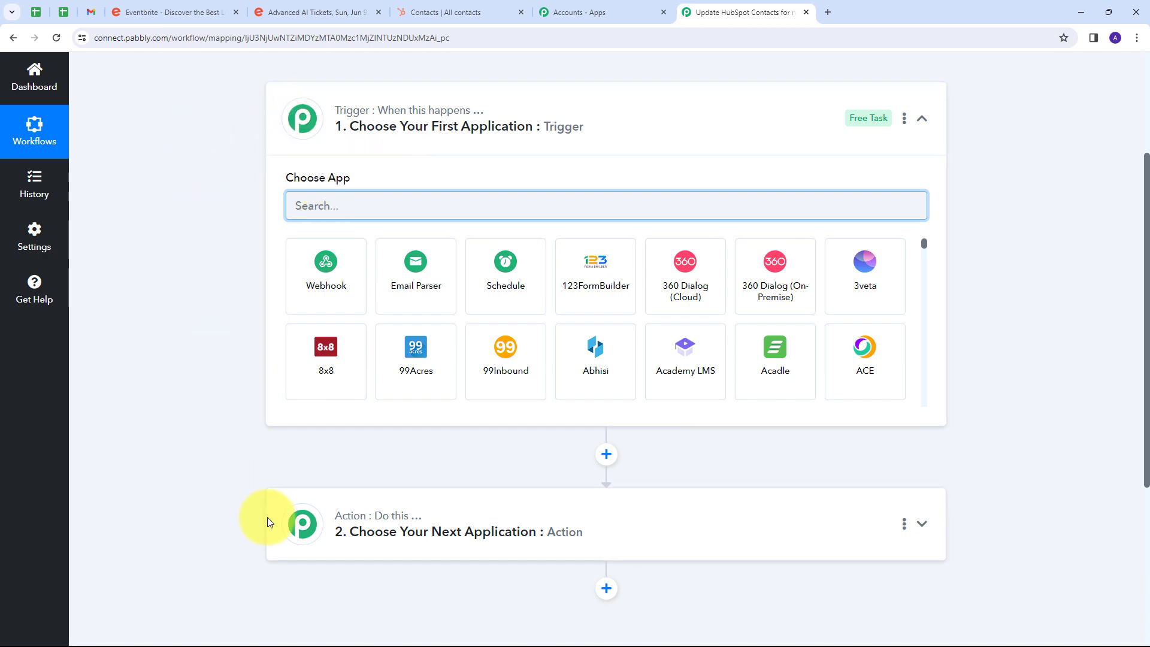
{"action": "mouse_move", "coordinate": [333, 105]}
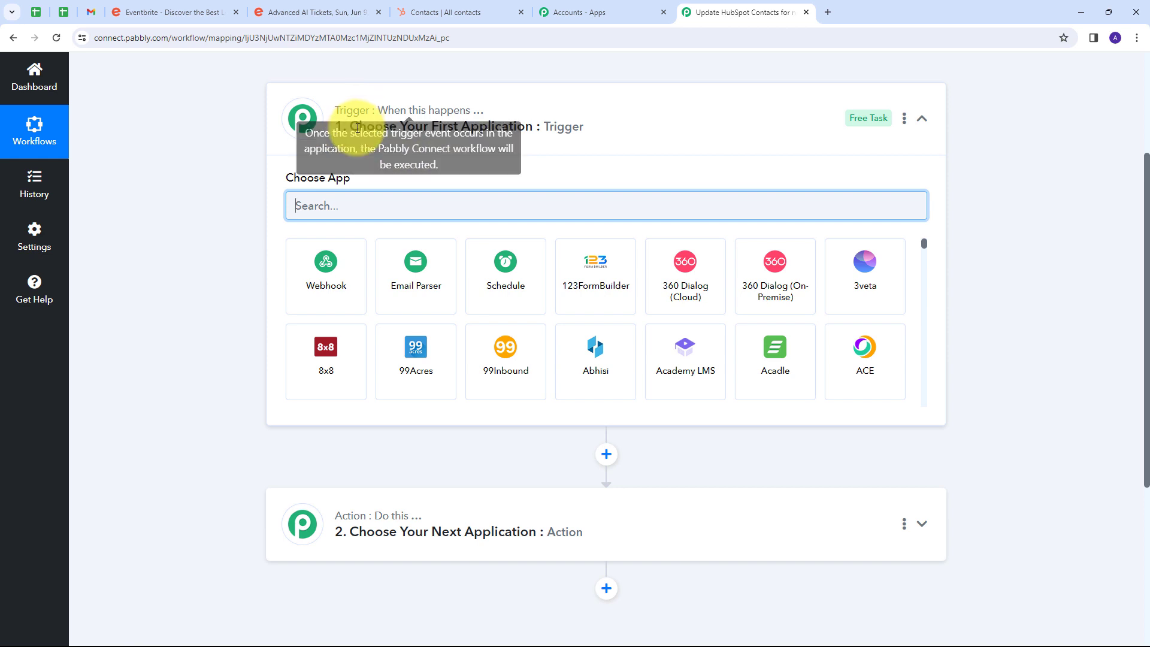
{"action": "left_click", "coordinate": [351, 205]}
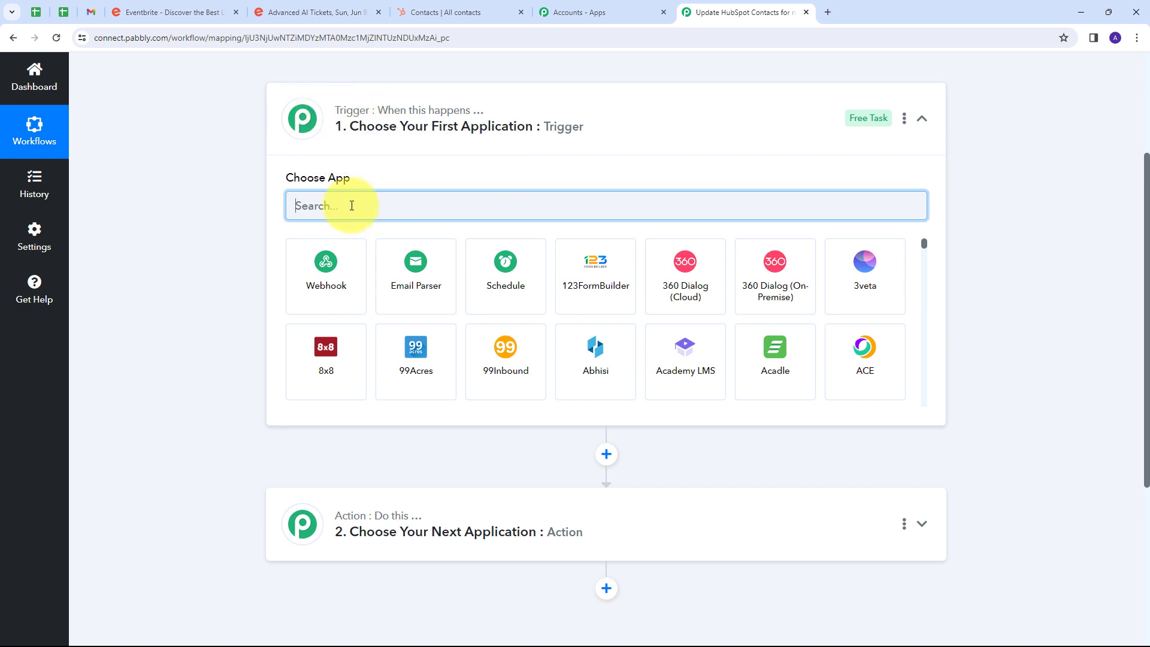
{"action": "type", "text": "Eventbrite"}
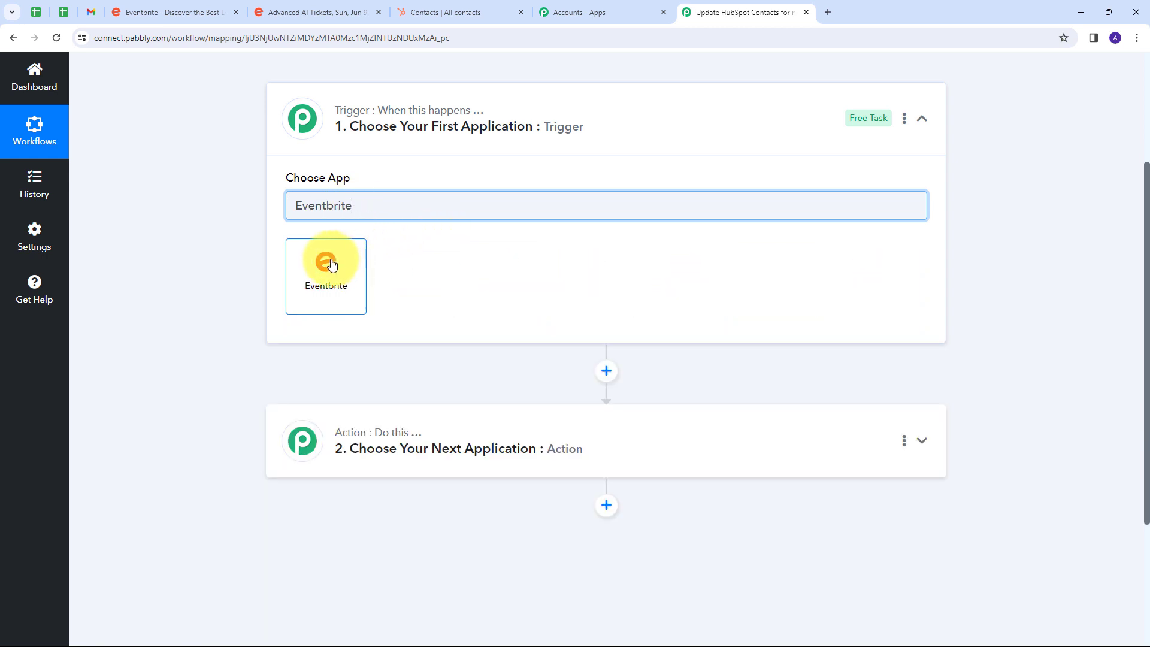
{"action": "left_click", "coordinate": [332, 265]}
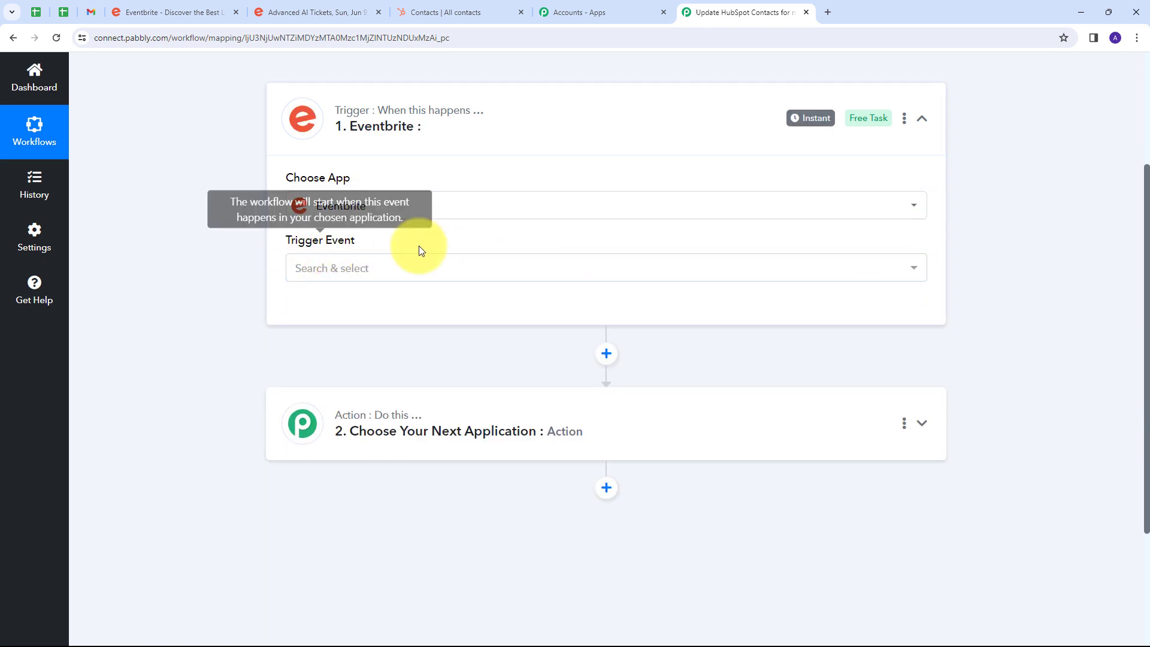
{"action": "left_click", "coordinate": [457, 270]}
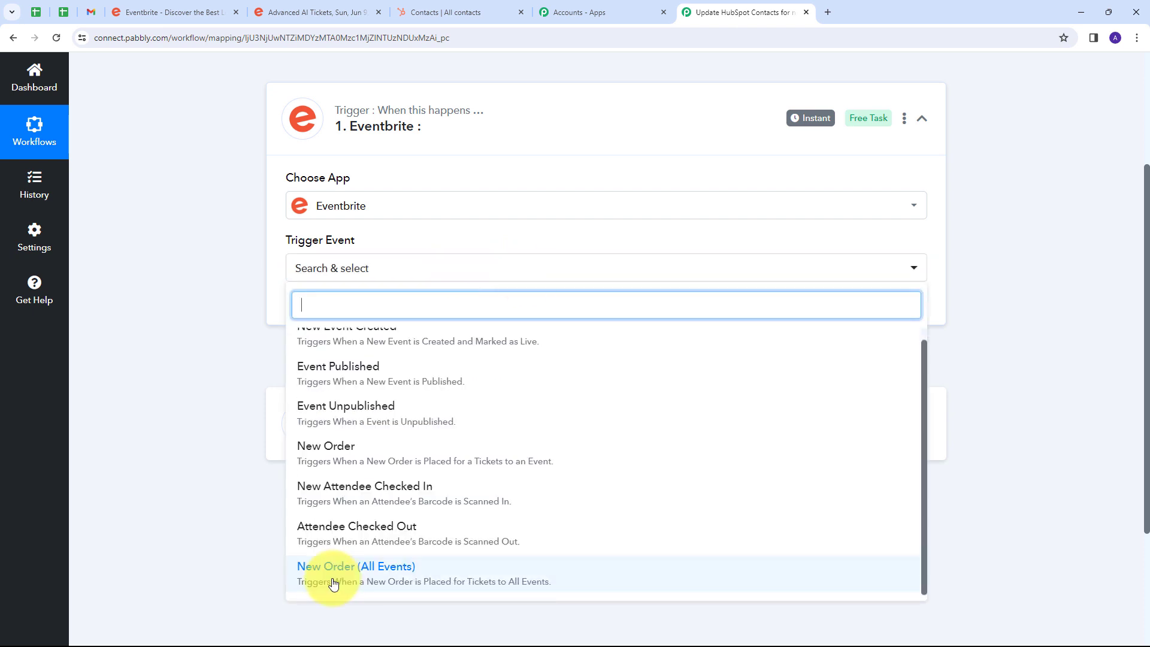
{"action": "left_click", "coordinate": [373, 578]}
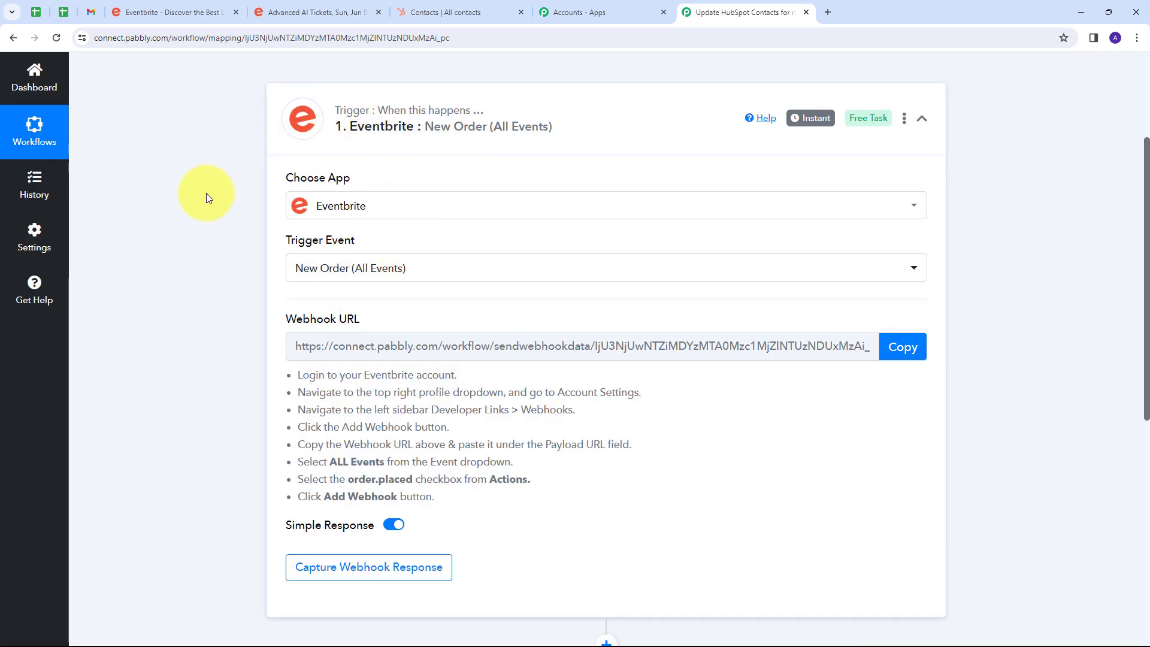
Review the Eventbrite webhook setup instructions and copy the trigger's webhook URL.
{"action": "scroll", "coordinate": [251, 372], "scroll_direction": "down", "scroll_amount": 1}
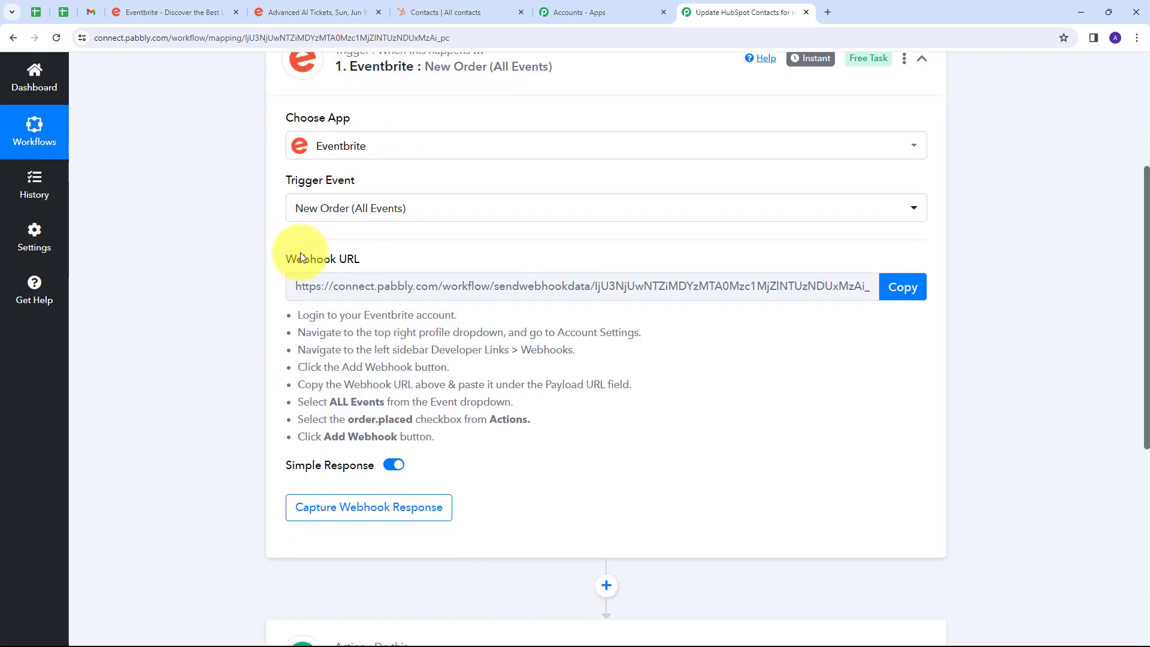
{"action": "mouse_move", "coordinate": [285, 266]}
{"action": "left_click_drag", "start_coordinate": [287, 261], "coordinate": [364, 262]}
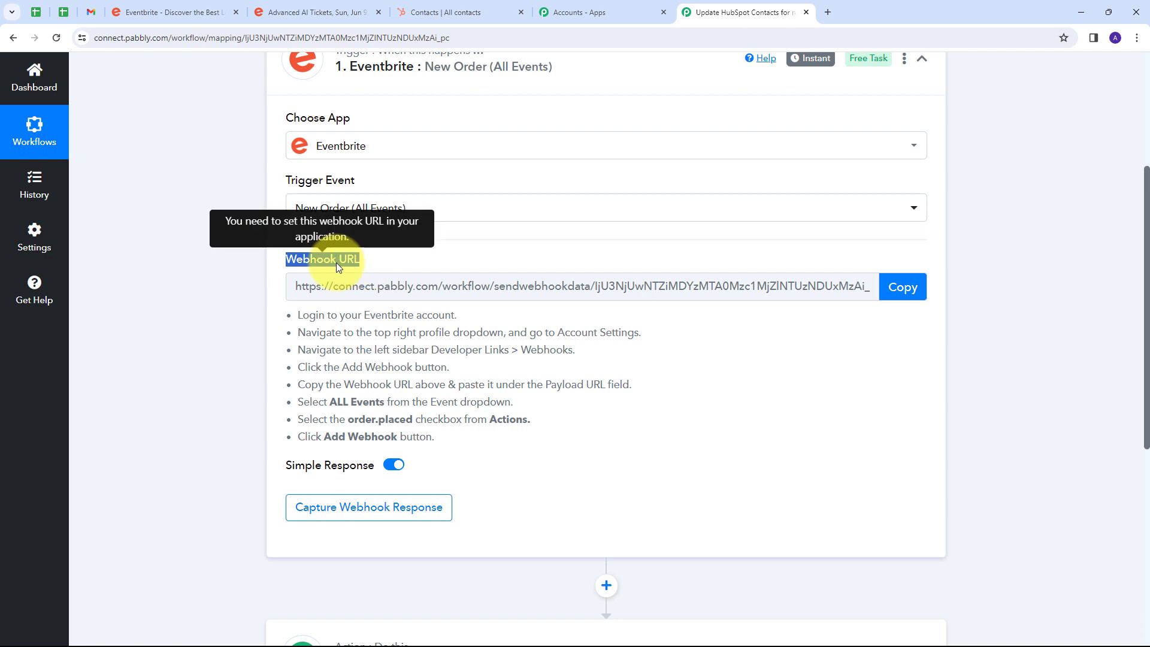
{"action": "left_click", "coordinate": [425, 262]}
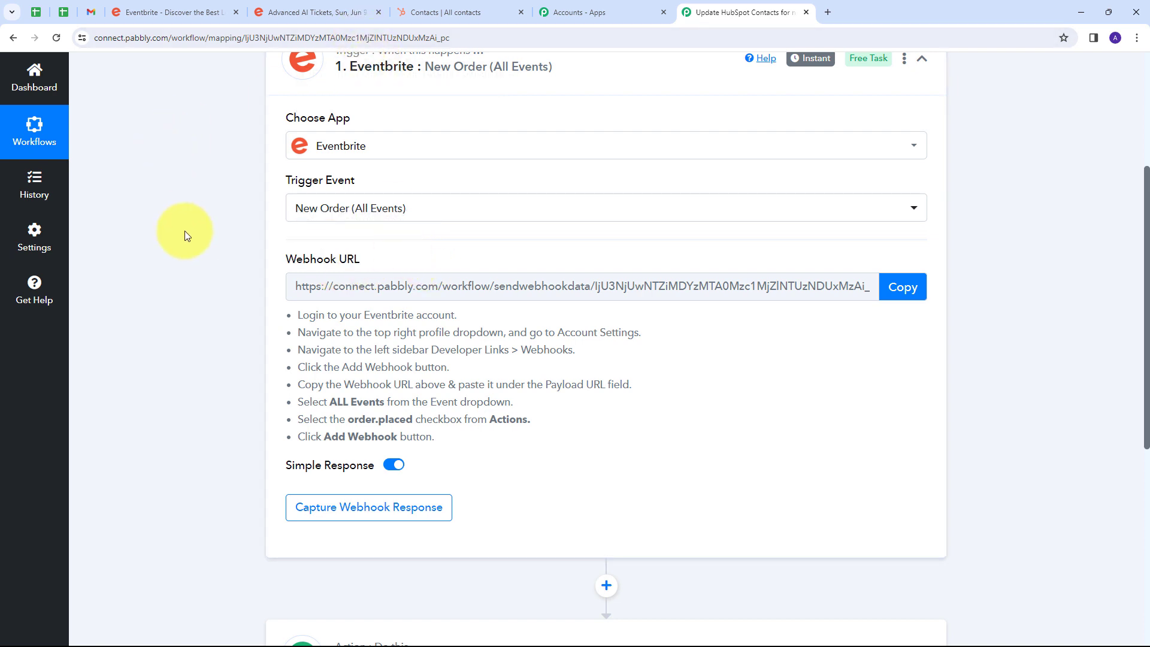
{"action": "left_click_drag", "start_coordinate": [298, 321], "coordinate": [515, 452]}
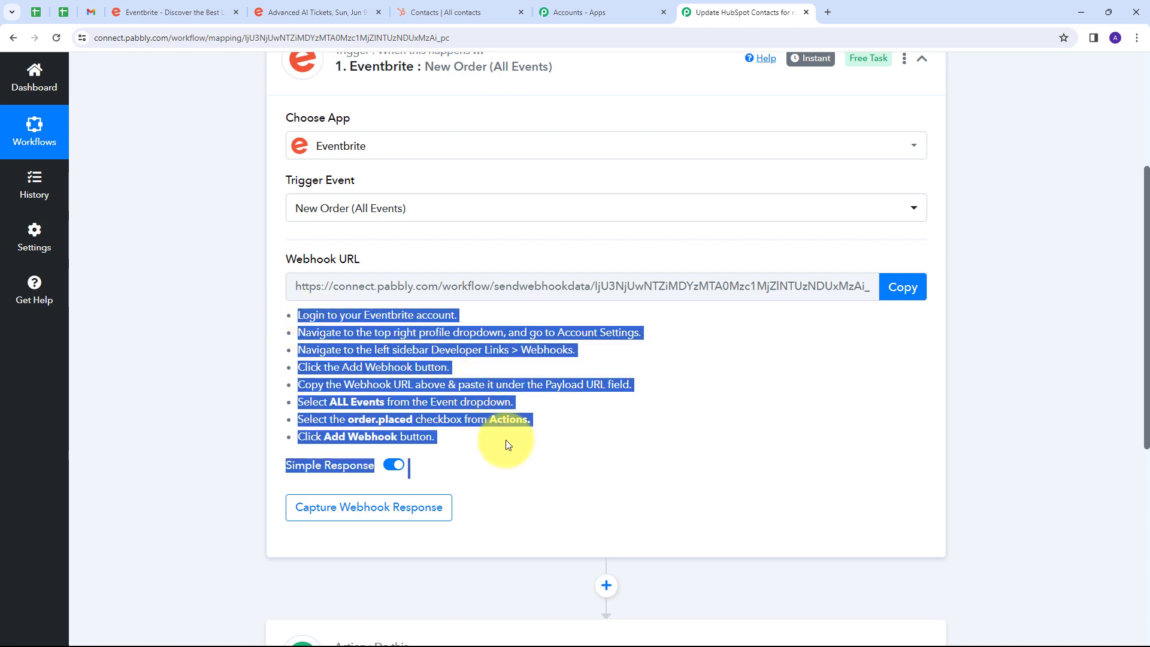
{"action": "left_click", "coordinate": [902, 286]}
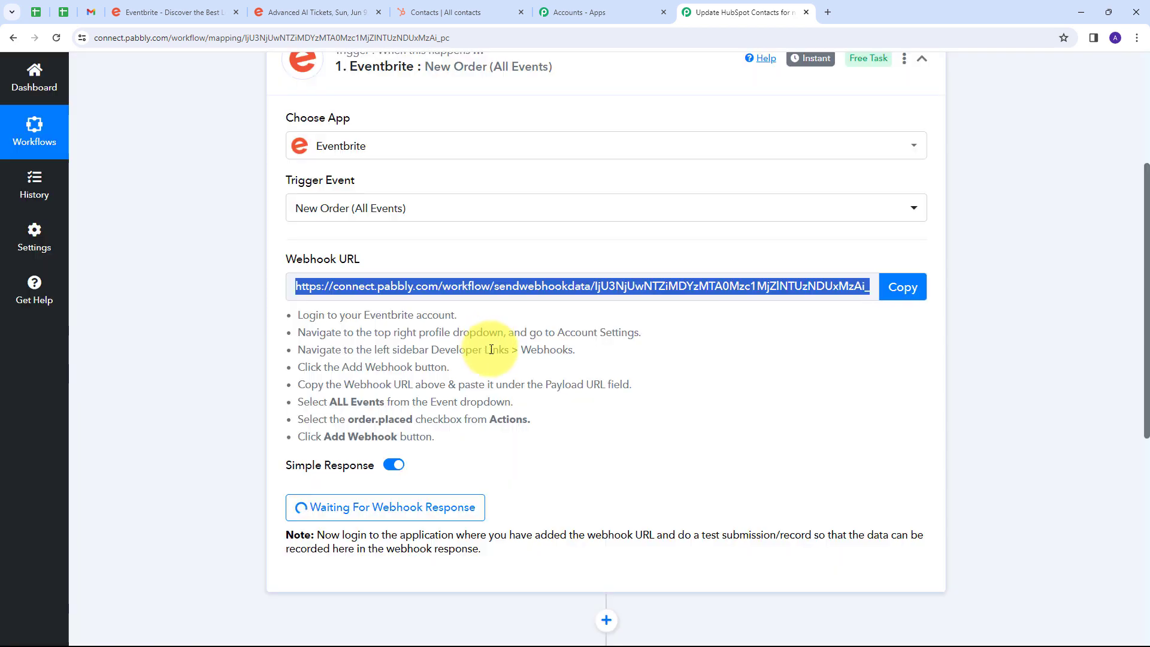
Switch to Eventbrite and open the webhook management page under the account settings' developer links.
{"action": "left_click", "coordinate": [174, 12]}
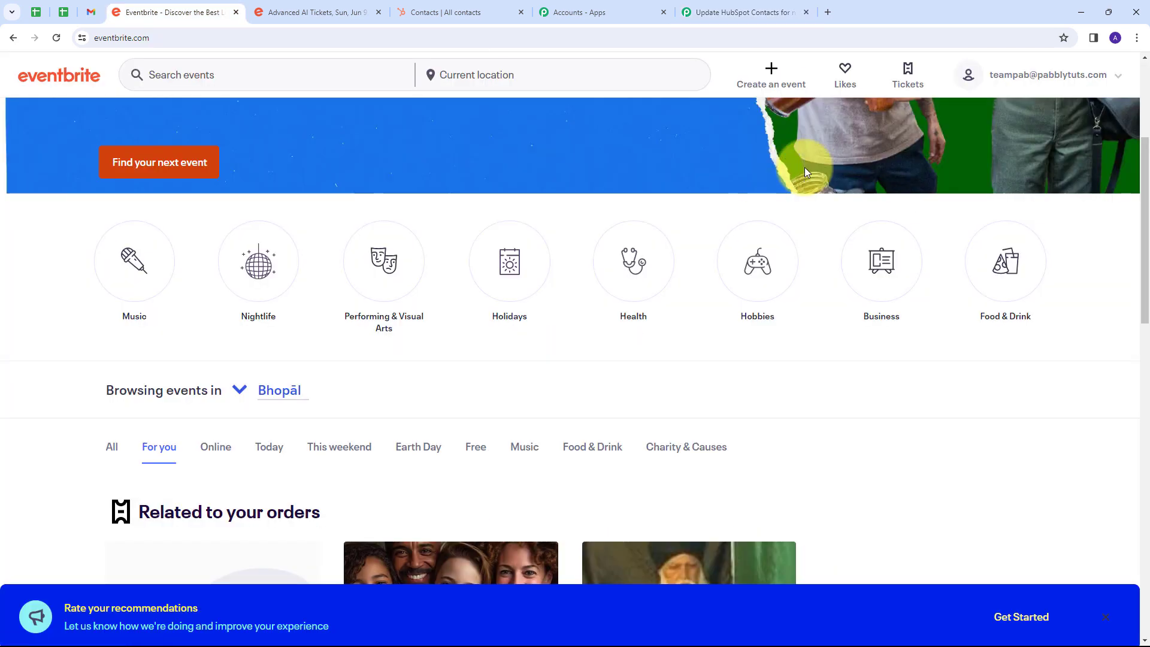
{"action": "mouse_move", "coordinate": [1108, 83]}
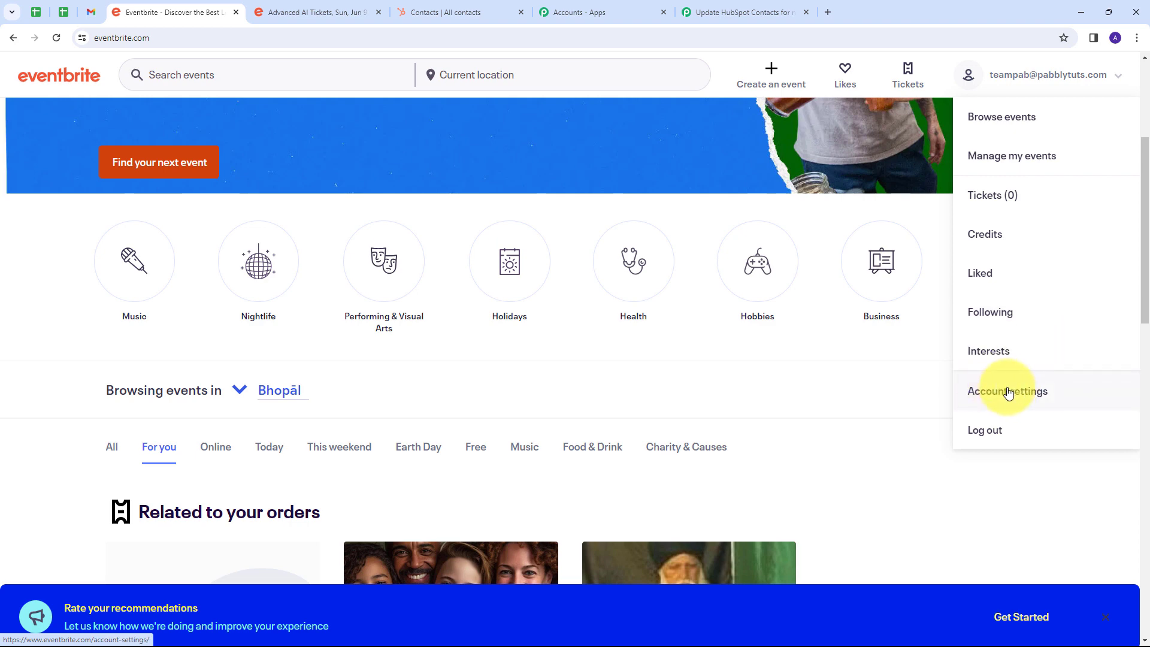
{"action": "left_click", "coordinate": [1008, 393]}
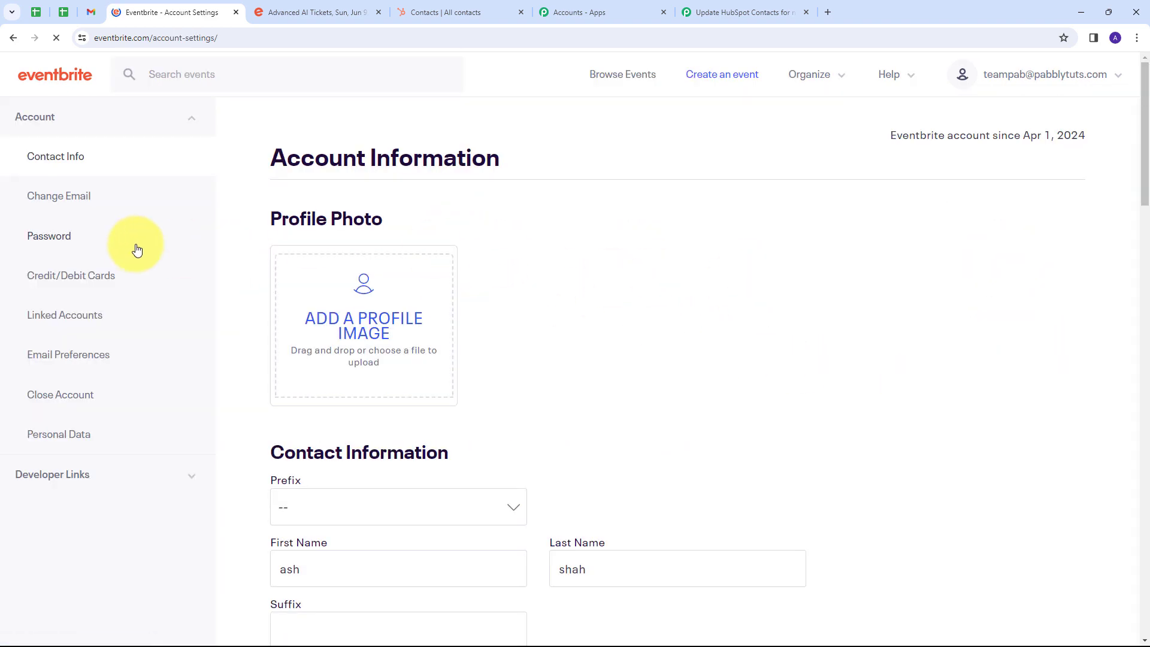
{"action": "left_click", "coordinate": [88, 476]}
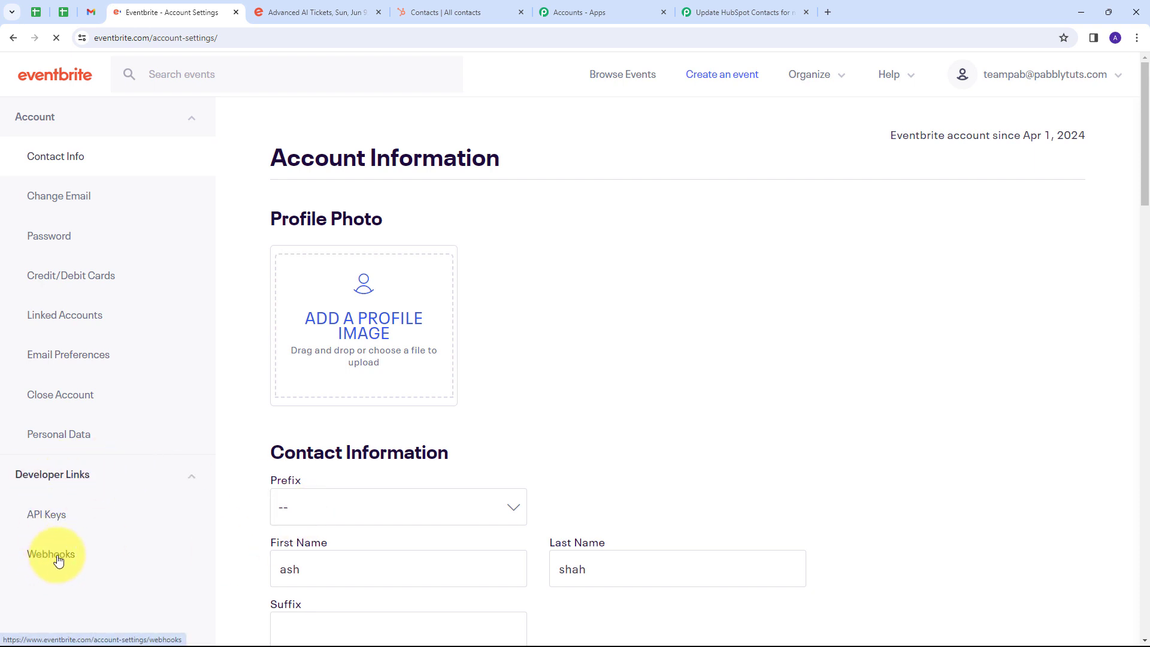
{"action": "left_click", "coordinate": [54, 555]}
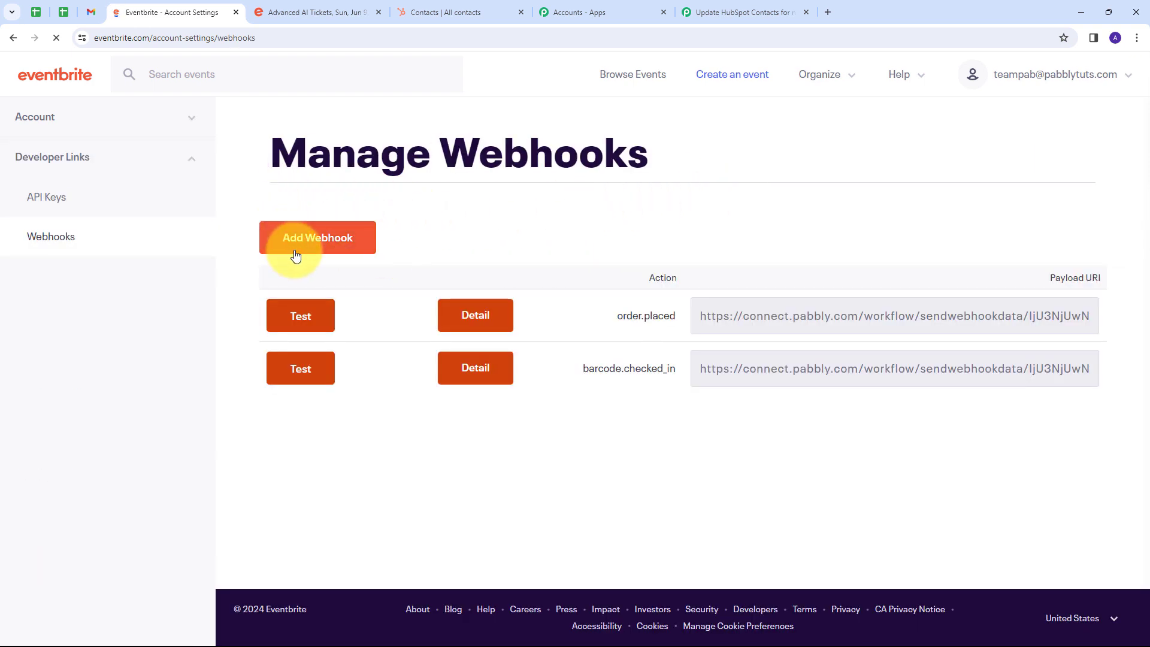
Add an Eventbrite webhook with the copied Pabbly webhook URL as payload URL, All Events, and the order.placed action.
{"action": "left_click", "coordinate": [321, 241]}
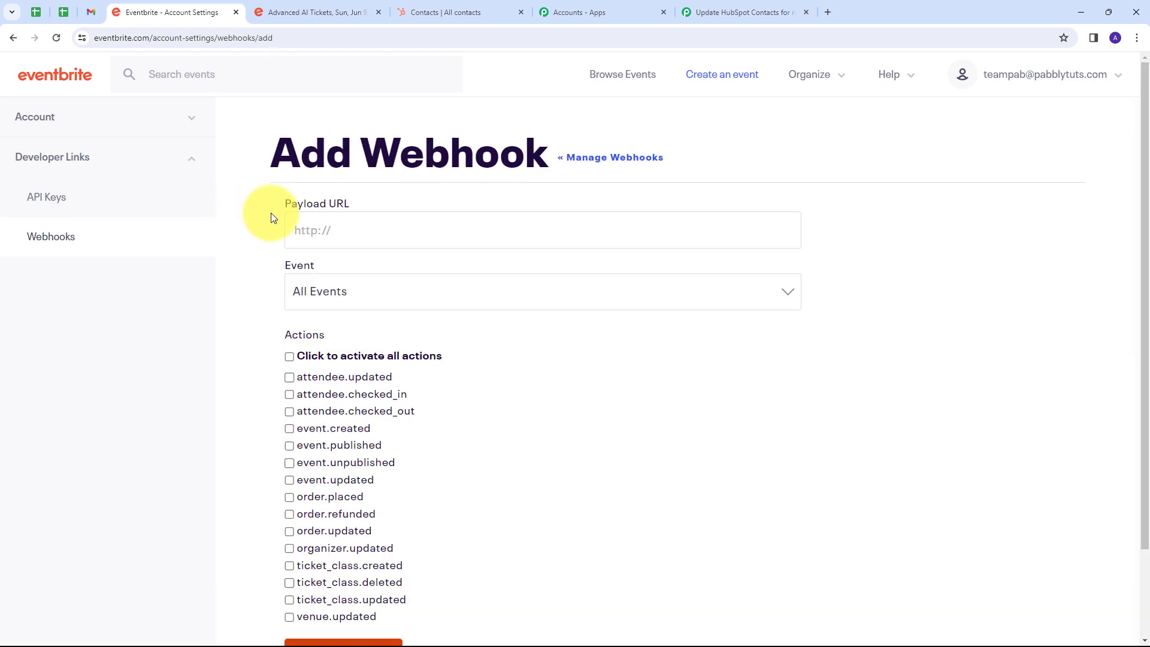
{"action": "left_click", "coordinate": [349, 231]}
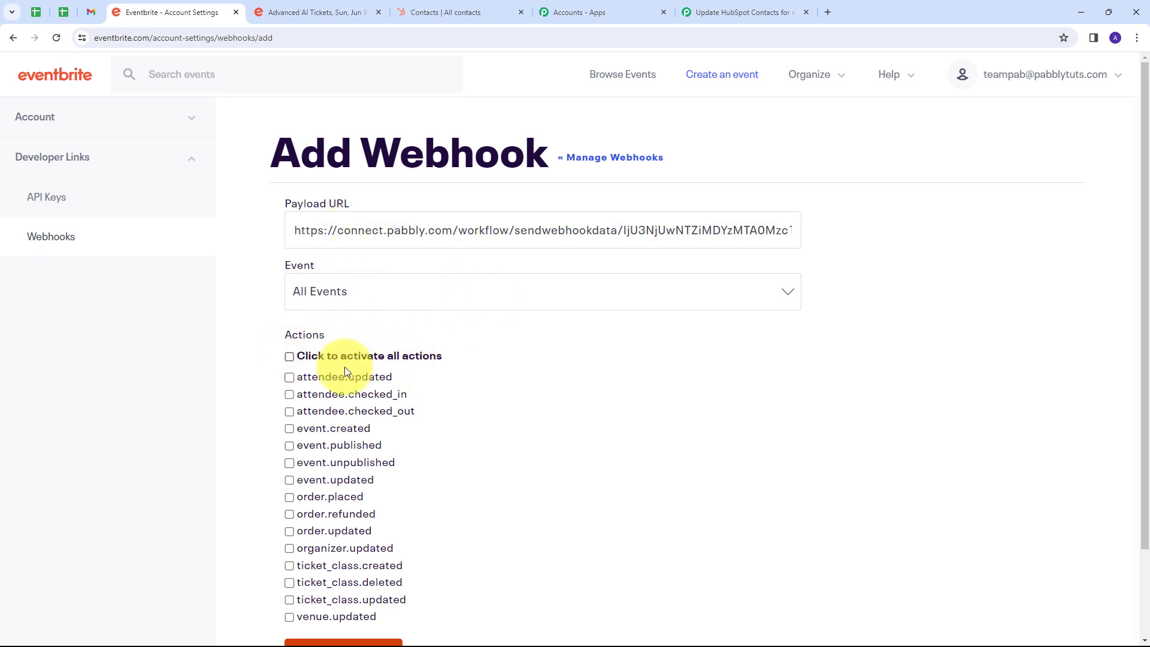
{"action": "scroll", "coordinate": [429, 368], "scroll_direction": "down", "scroll_amount": 1}
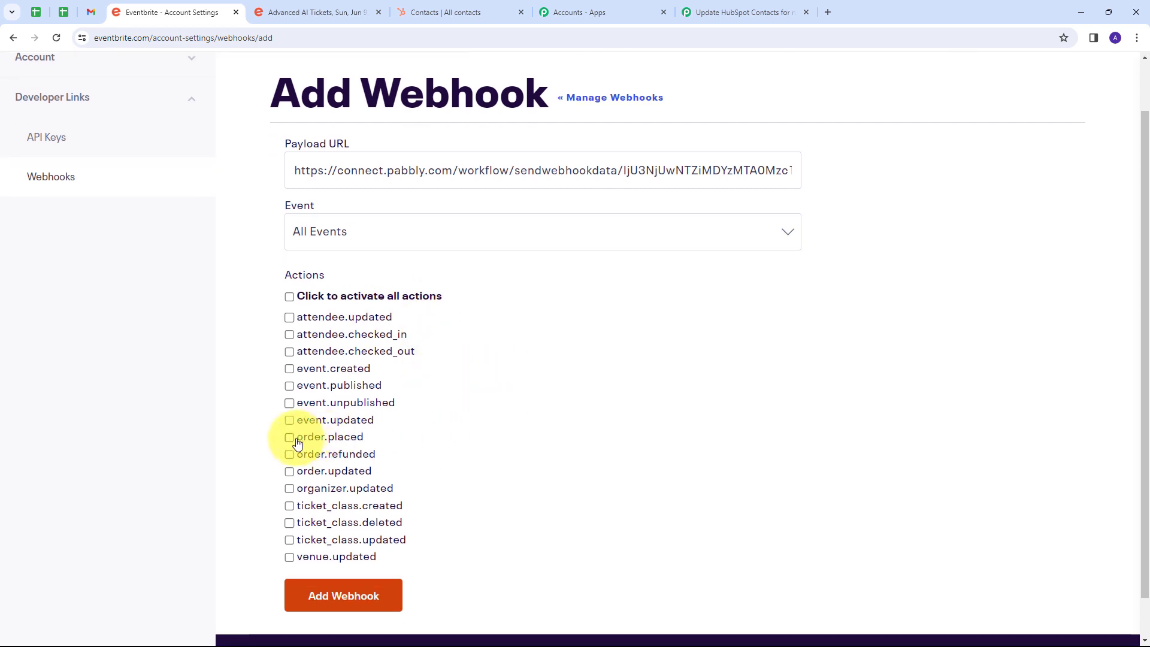
{"action": "scroll", "coordinate": [527, 397], "scroll_direction": "up", "scroll_amount": 1}
{"action": "scroll", "coordinate": [527, 397], "scroll_direction": "down", "scroll_amount": 1}
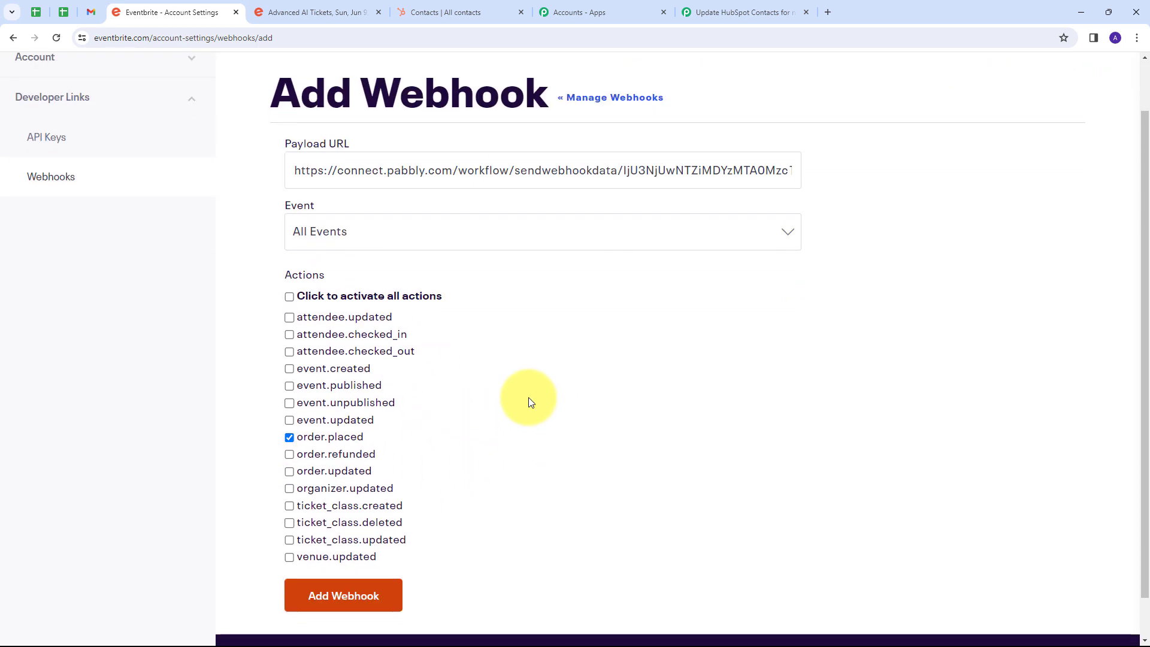
{"action": "left_click", "coordinate": [326, 594]}
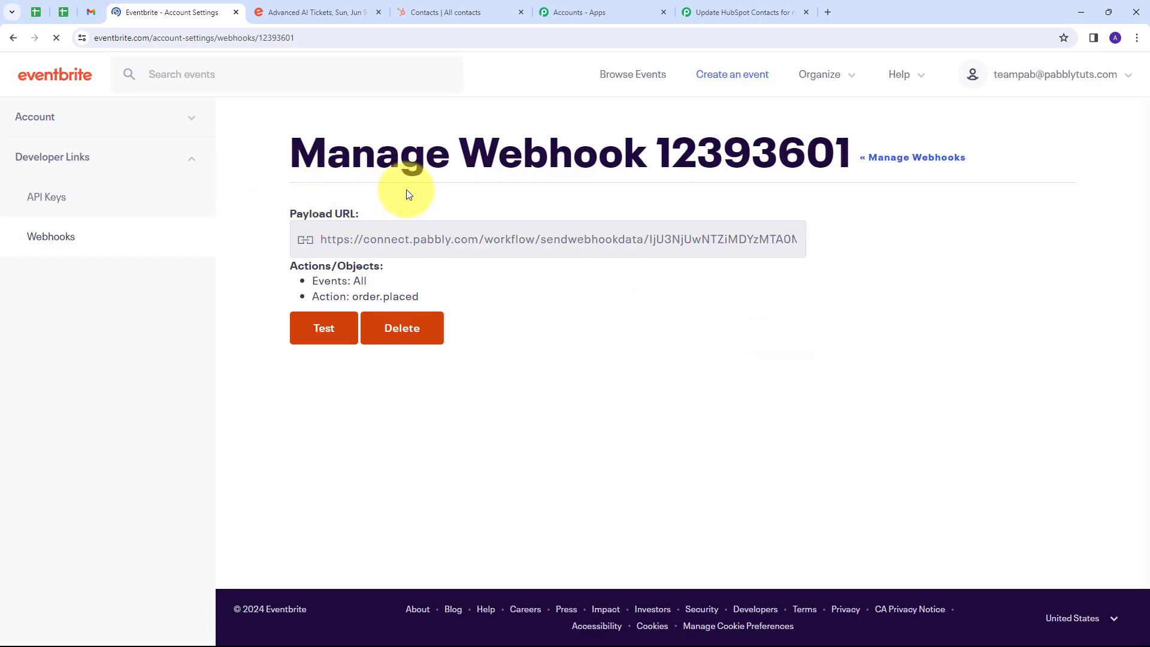
Go to the Advanced AI event page on Eventbrite and begin reserving one General Admission ticket.
{"action": "left_click", "coordinate": [746, 12]}
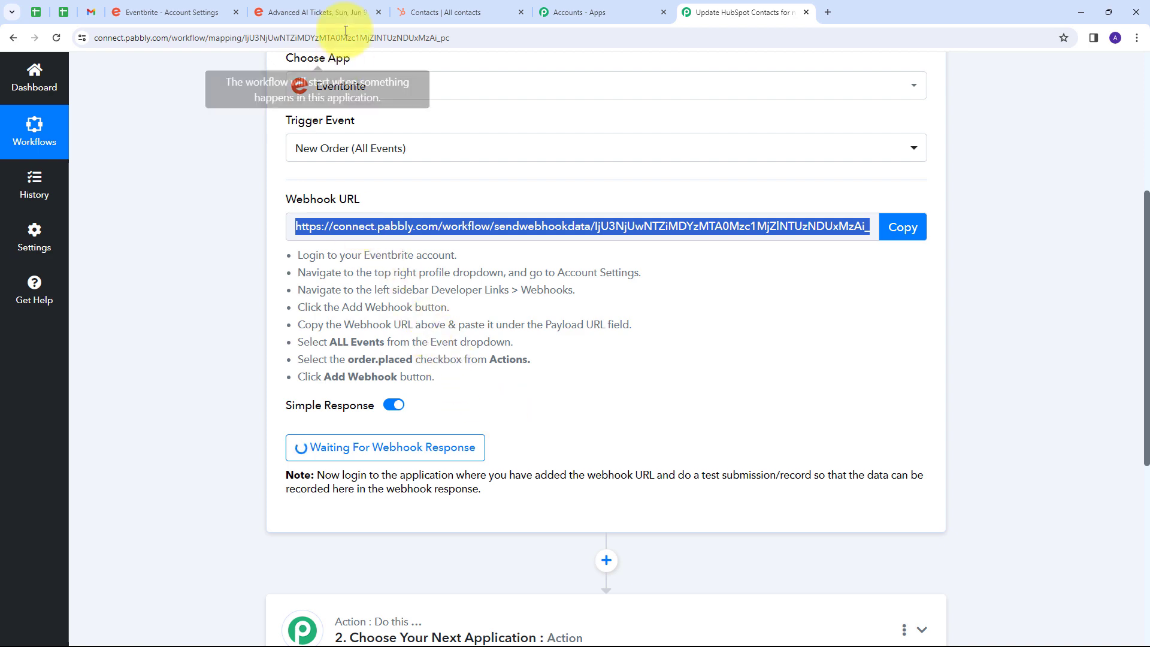
{"action": "left_click", "coordinate": [313, 12]}
{"action": "scroll", "coordinate": [393, 295], "scroll_direction": "down", "scroll_amount": 3}
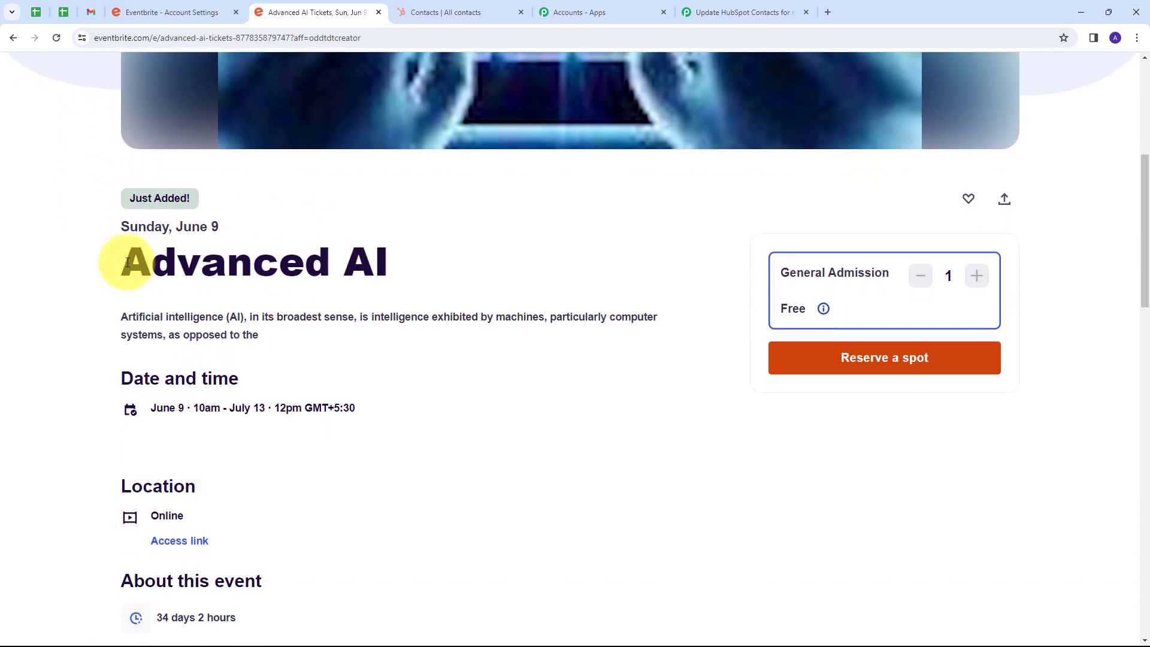
{"action": "scroll", "coordinate": [473, 302], "scroll_direction": "down", "scroll_amount": 1}
{"action": "scroll", "coordinate": [617, 321], "scroll_direction": "up", "scroll_amount": 1}
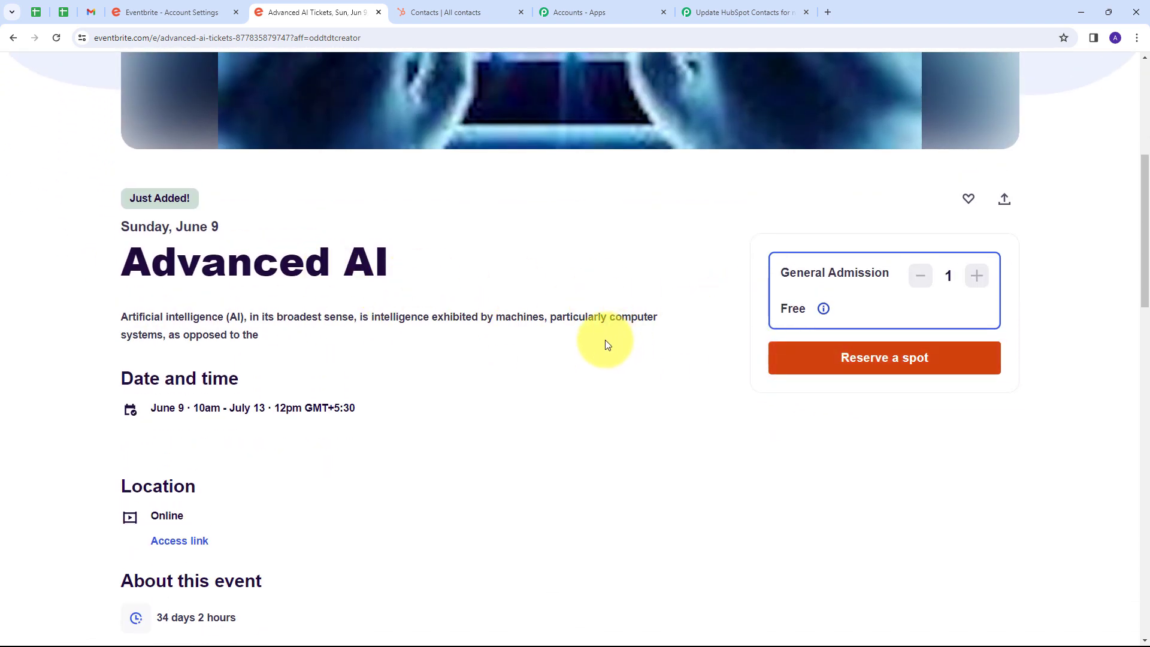
{"action": "left_click", "coordinate": [889, 367]}
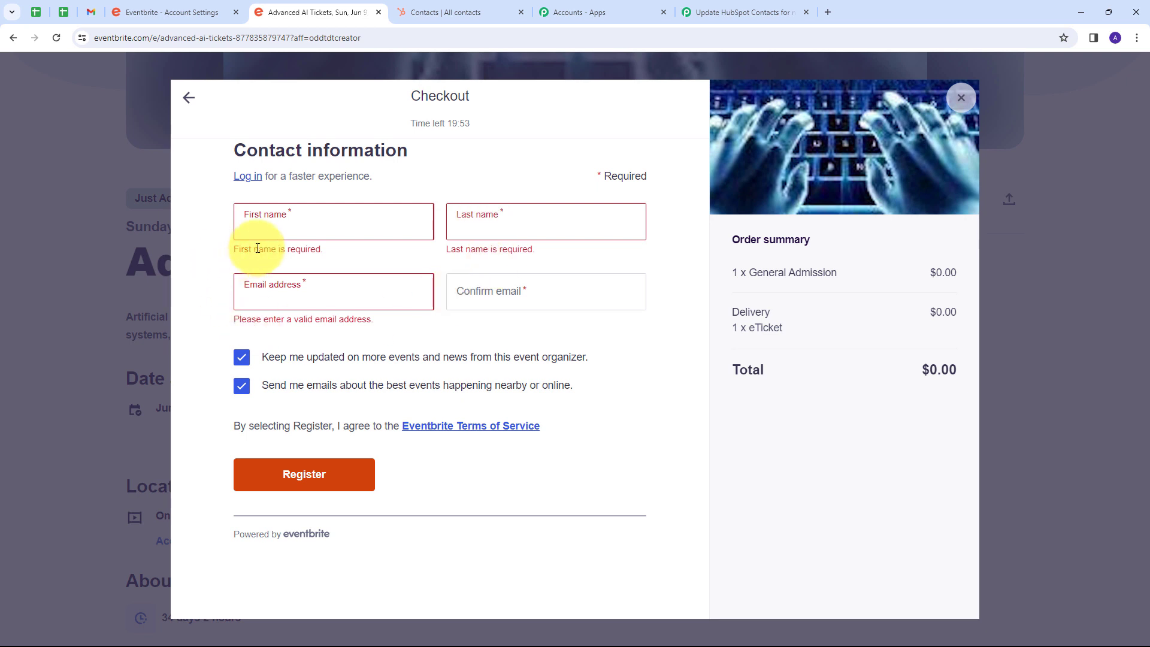
Complete the test registration with the attendee's first name, last name and confirmed e-mail address, and get the ticket.
{"action": "left_click", "coordinate": [288, 228]}
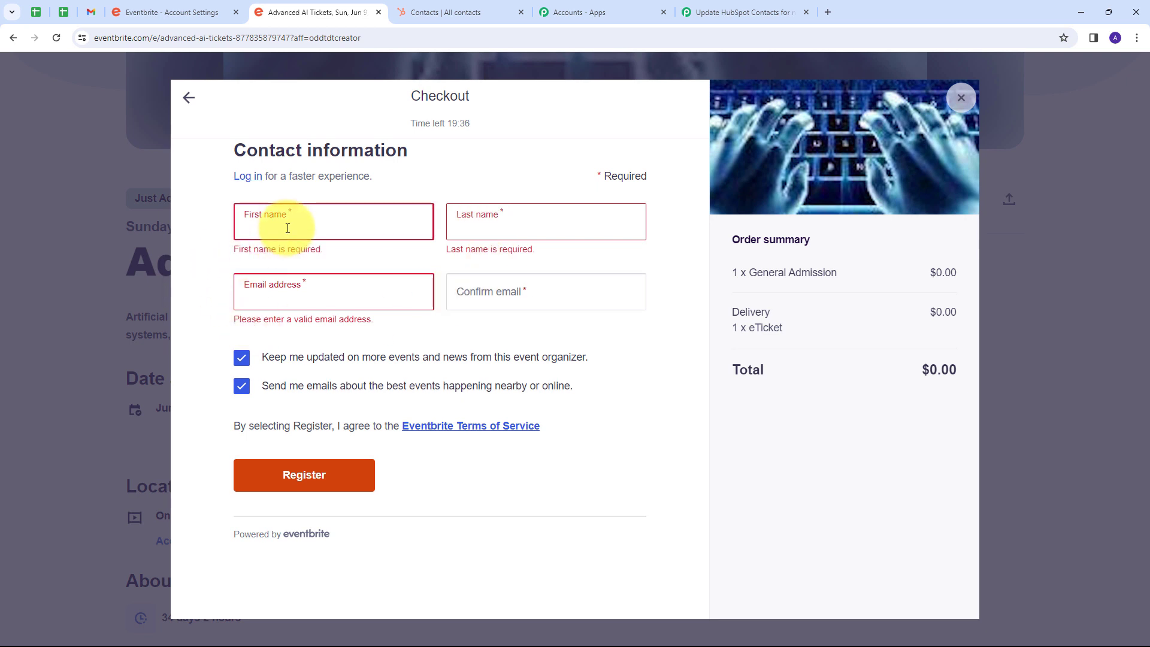
{"action": "type", "text": "Smart"}
{"action": "left_click", "coordinate": [499, 225]}
{"action": "type", "text": "User"}
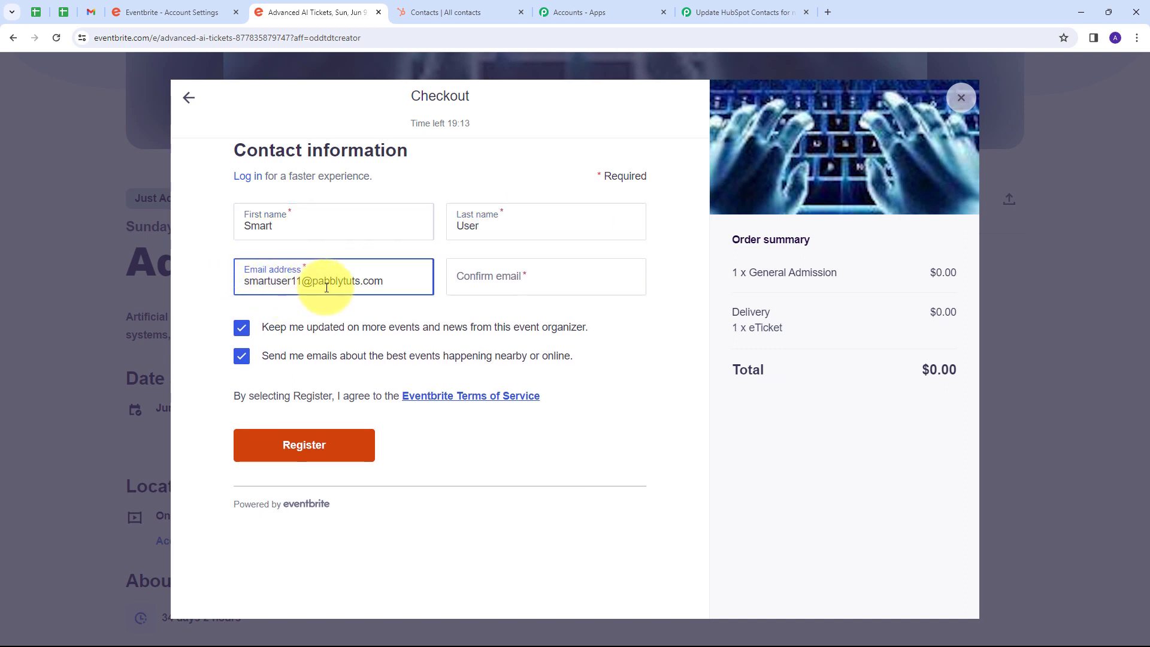
{"action": "left_click", "coordinate": [476, 283]}
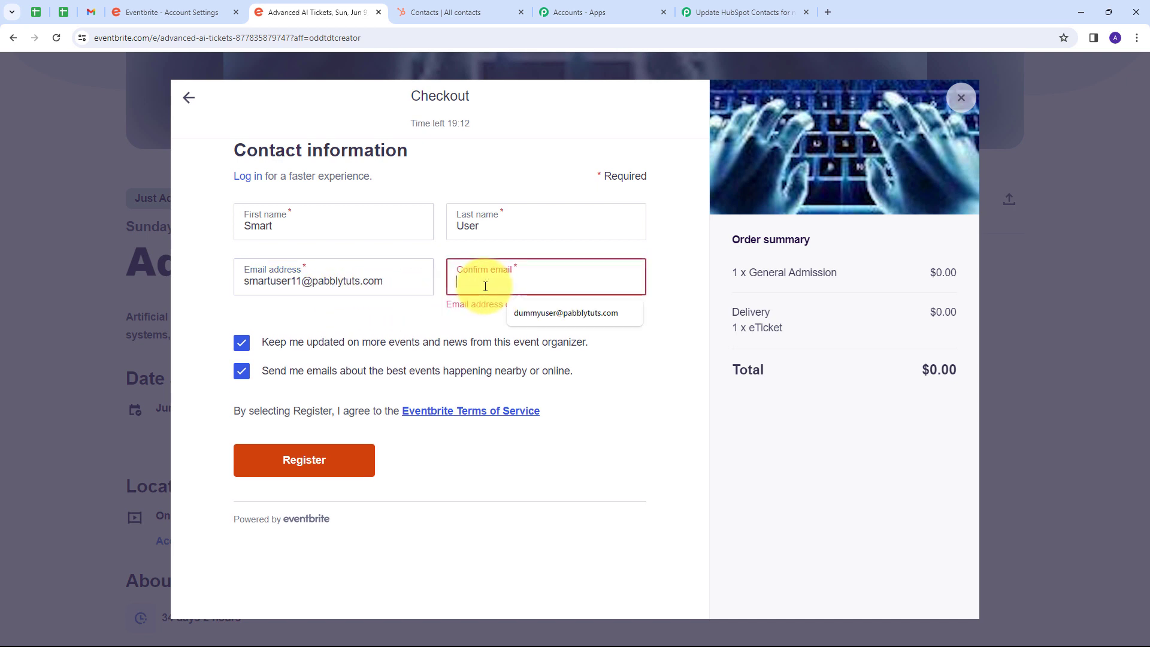
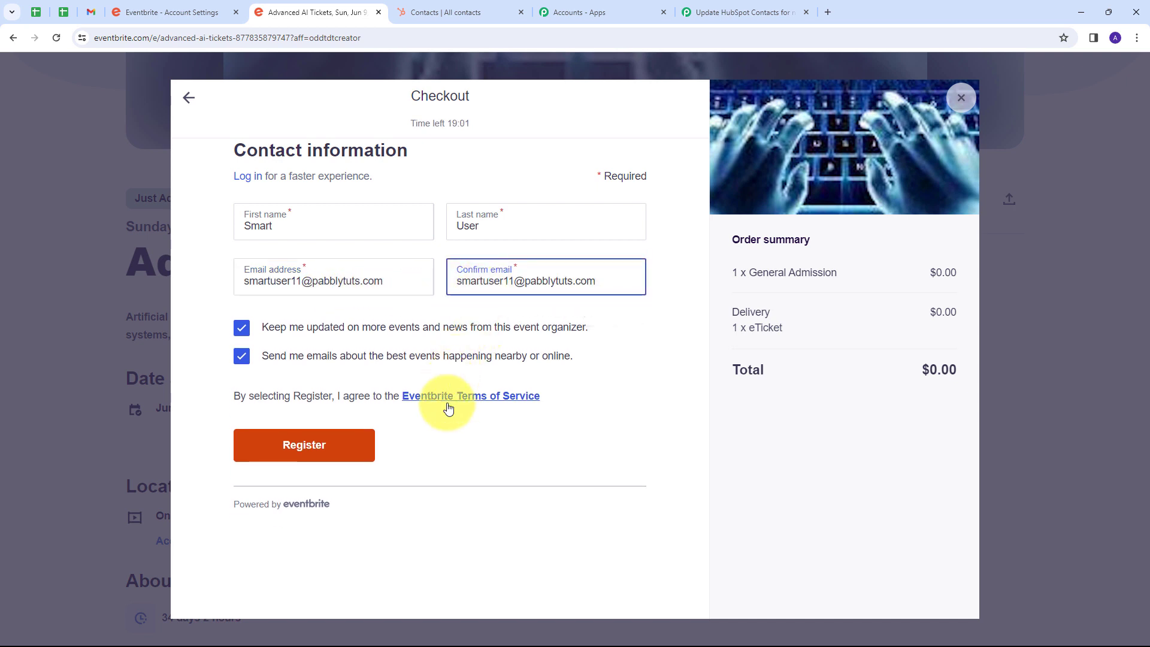
{"action": "left_click", "coordinate": [298, 449]}
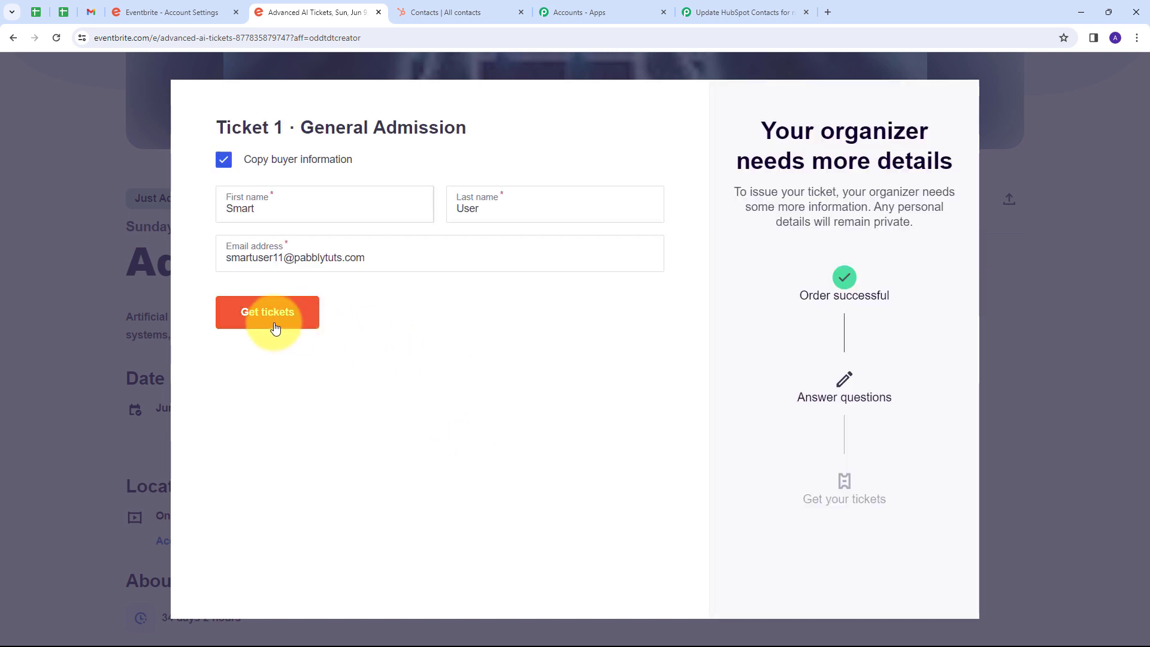
{"action": "left_click", "coordinate": [270, 324]}
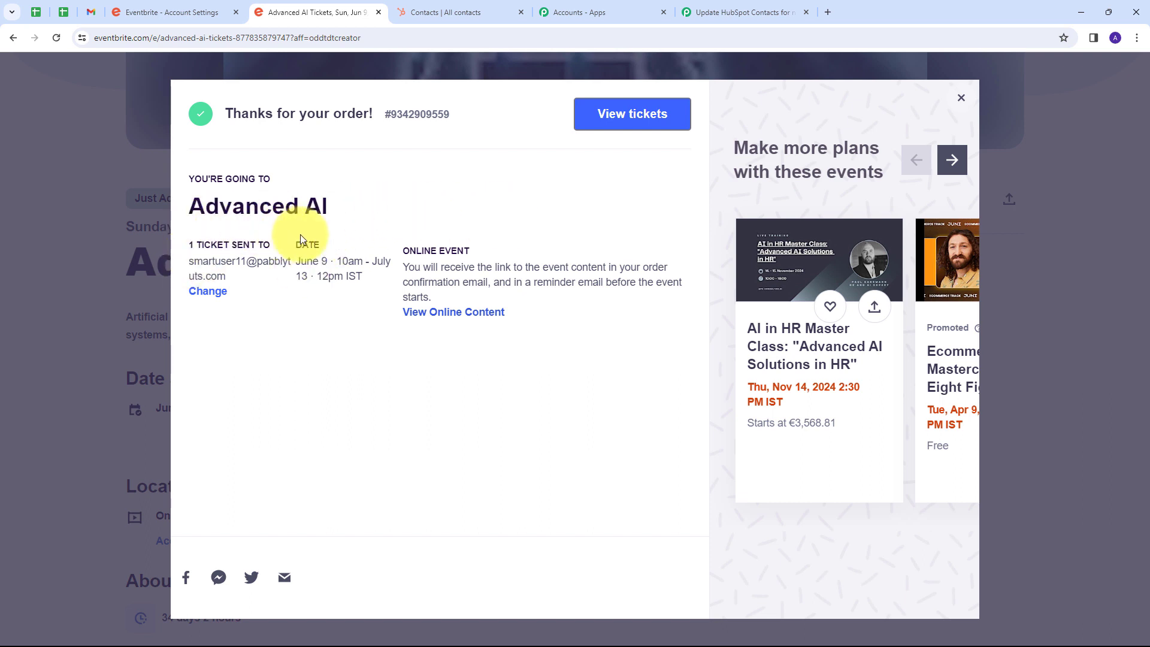
Return to the Pabbly Connect workflow and examine the received webhook response, especially the order ID in Api Url and the Config Action.
{"action": "left_click", "coordinate": [742, 12]}
{"action": "scroll", "coordinate": [734, 298], "scroll_direction": "down", "scroll_amount": 1}
{"action": "scroll", "coordinate": [734, 297], "scroll_direction": "down", "scroll_amount": 5}
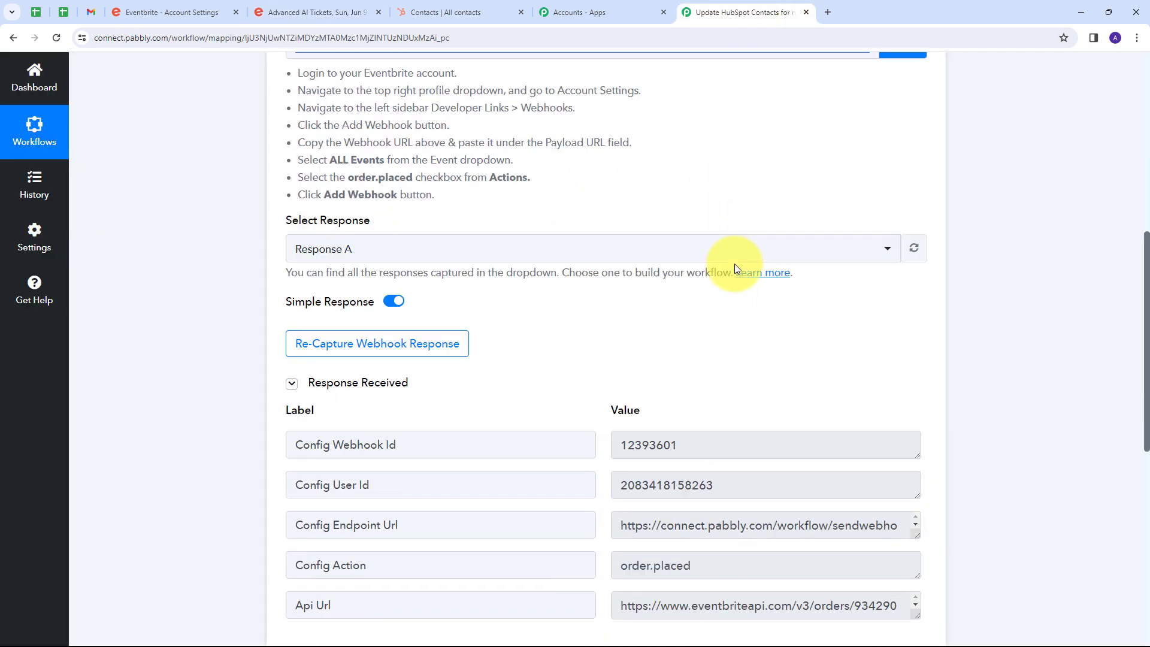
{"action": "scroll", "coordinate": [795, 235], "scroll_direction": "down", "scroll_amount": 1}
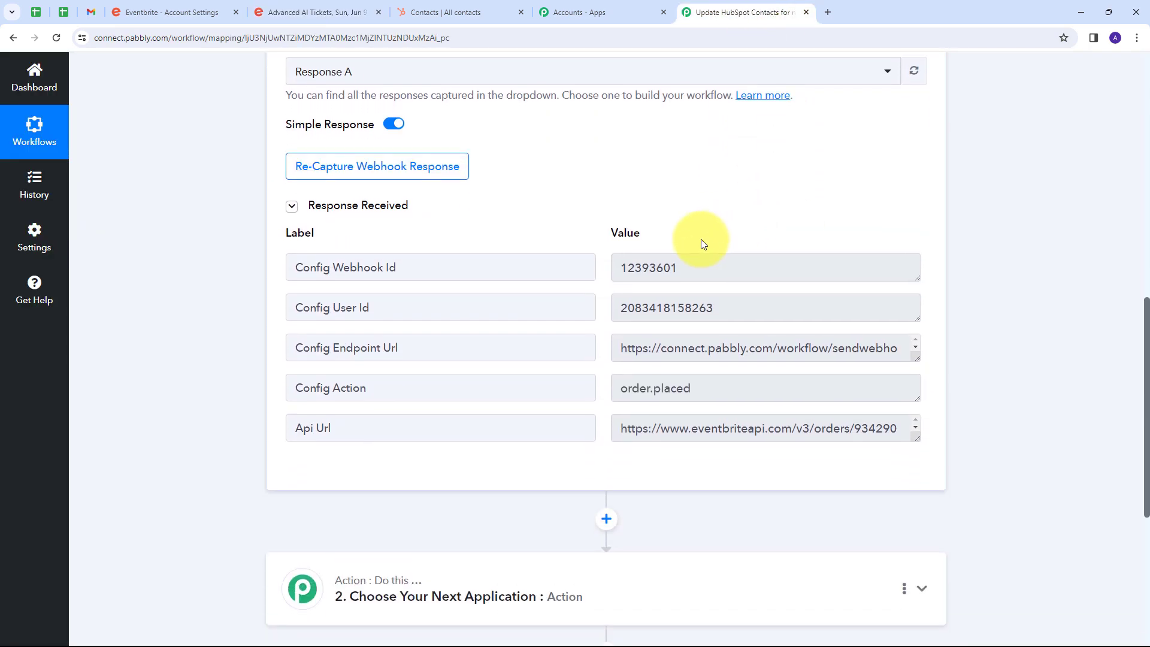
{"action": "left_click_drag", "start_coordinate": [916, 434], "coordinate": [915, 495]}
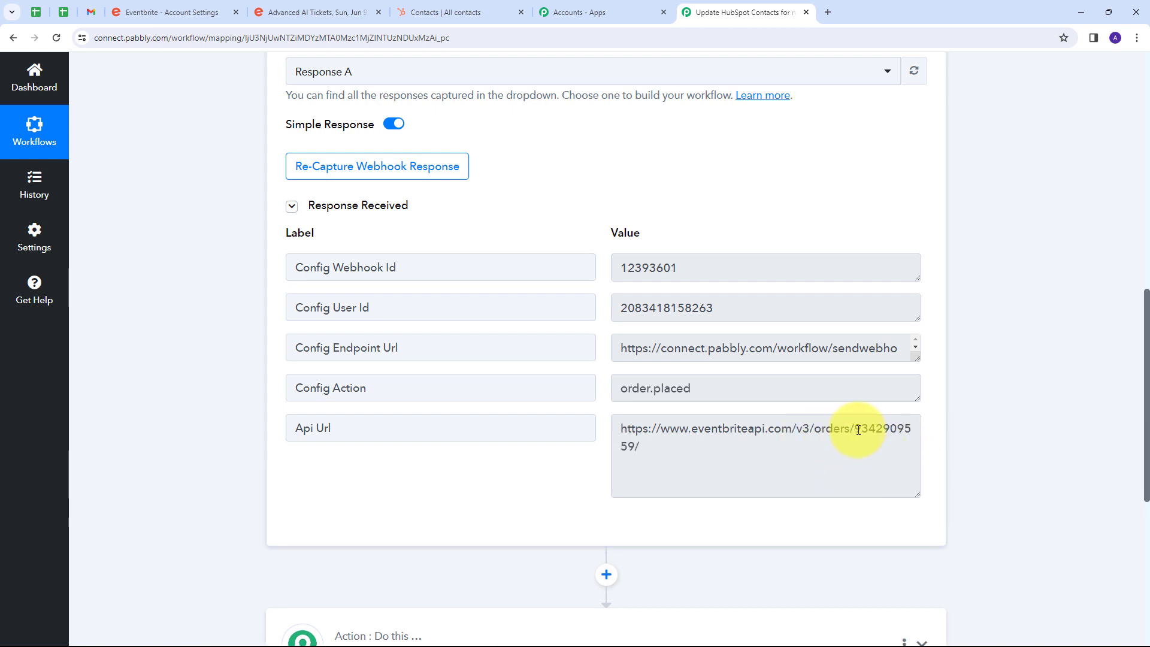
{"action": "left_click_drag", "start_coordinate": [858, 430], "coordinate": [626, 450]}
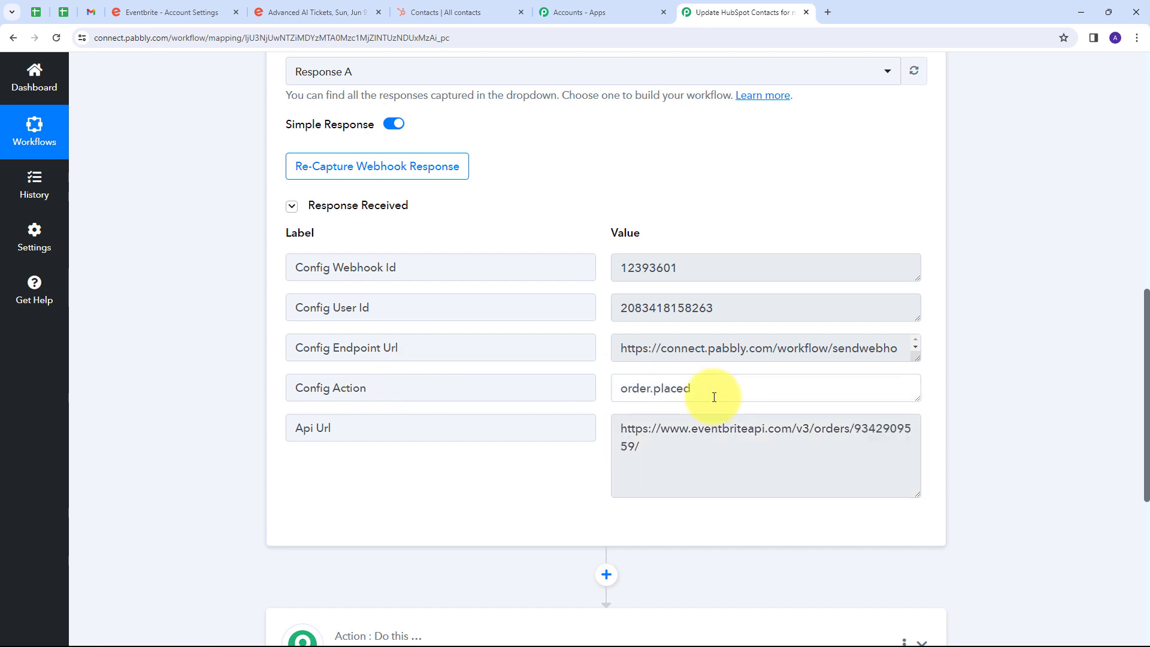
{"action": "left_click_drag", "start_coordinate": [711, 395], "coordinate": [577, 410]}
{"action": "left_click", "coordinate": [602, 306]}
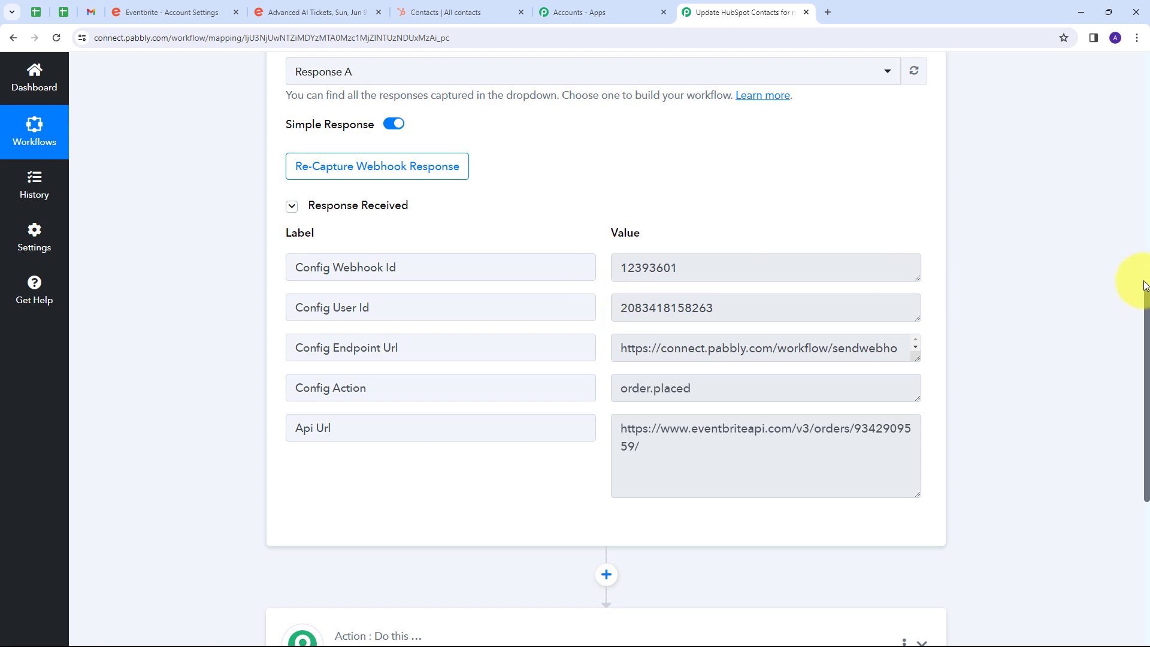
Set the workflow's second step to the Eventbrite app with the action event Get Attendee by Order Id.
{"action": "scroll", "coordinate": [1014, 249], "scroll_direction": "down", "scroll_amount": 5}
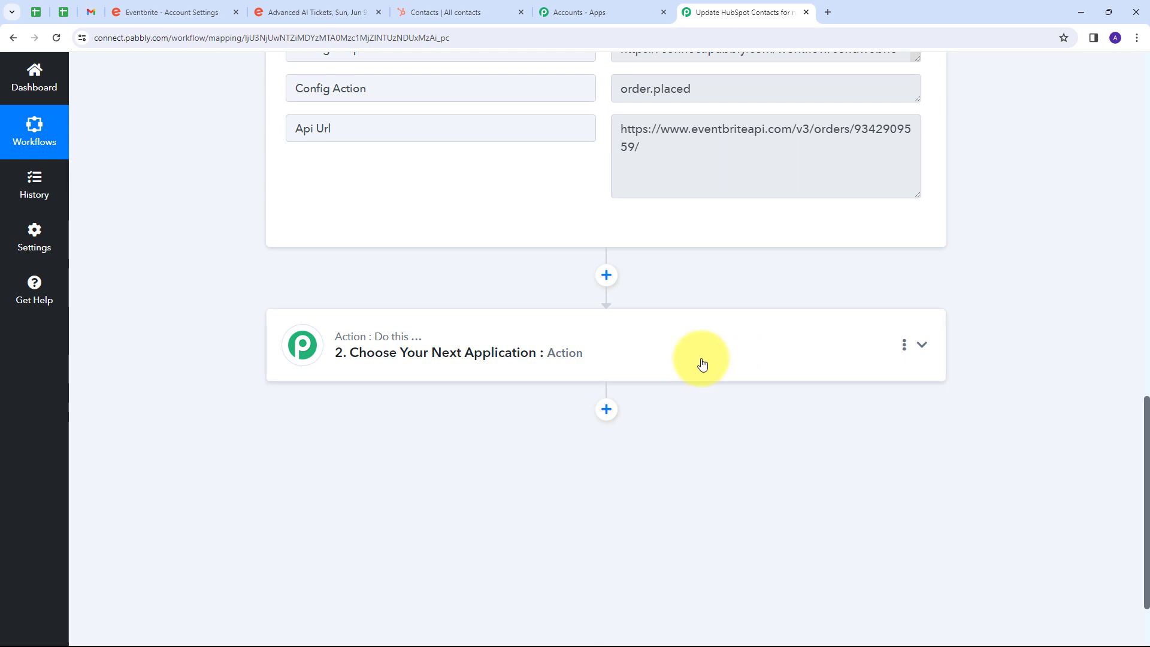
{"action": "left_click", "coordinate": [702, 364]}
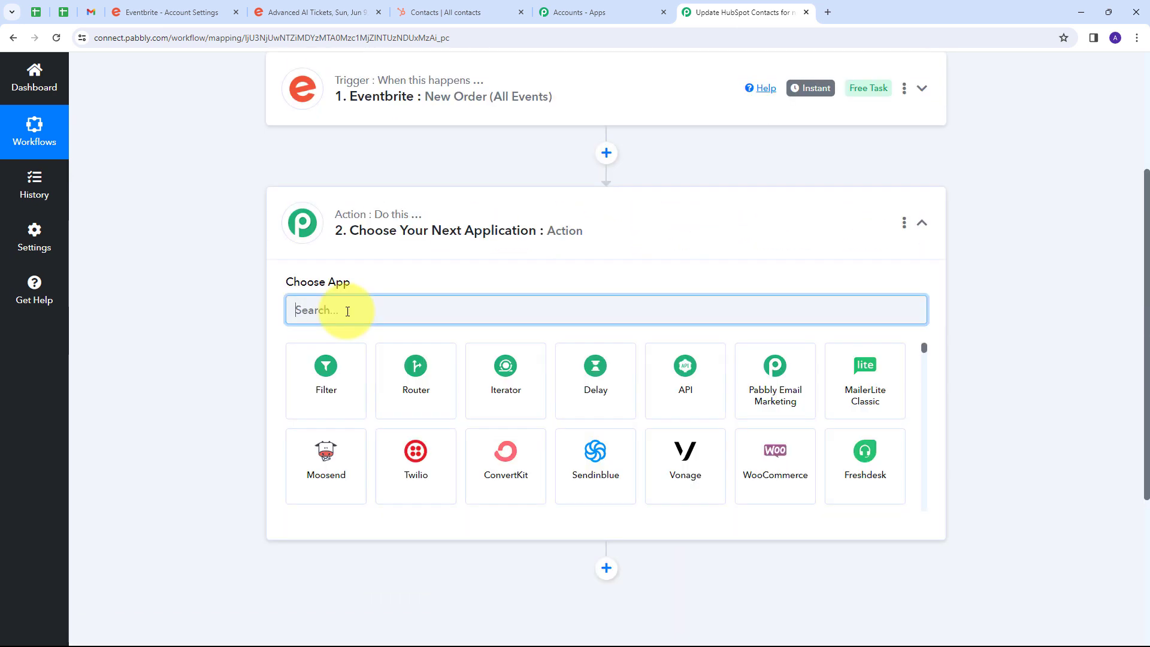
{"action": "type", "text": "Eve"}
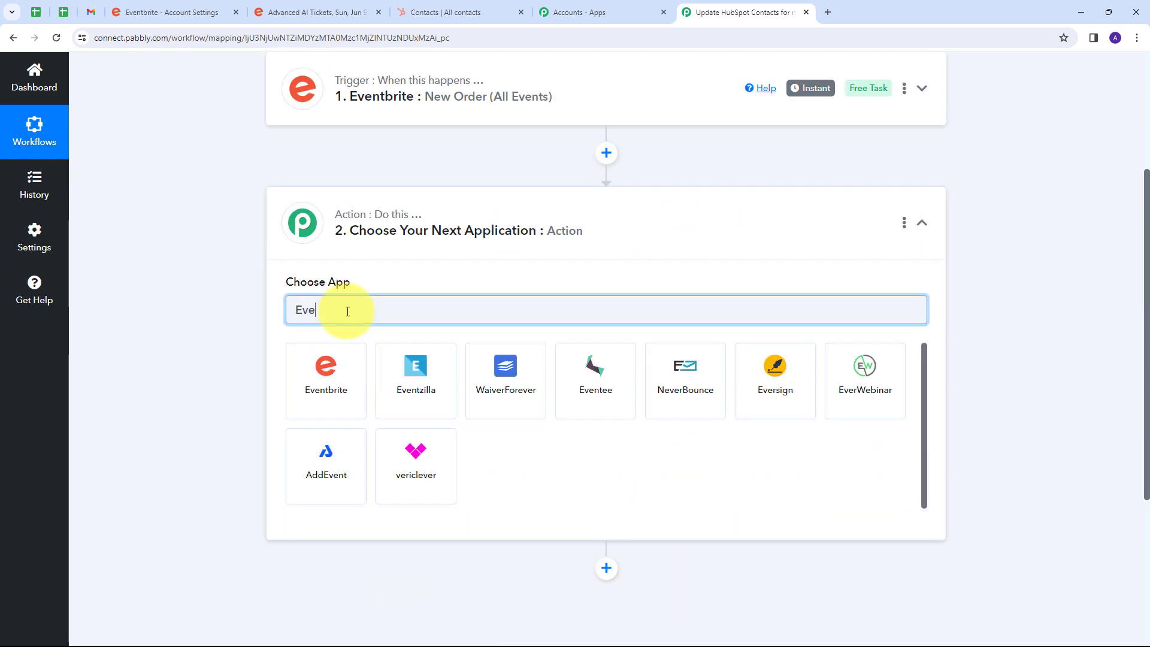
{"action": "type", "text": "n"}
{"action": "left_click", "coordinate": [318, 377]}
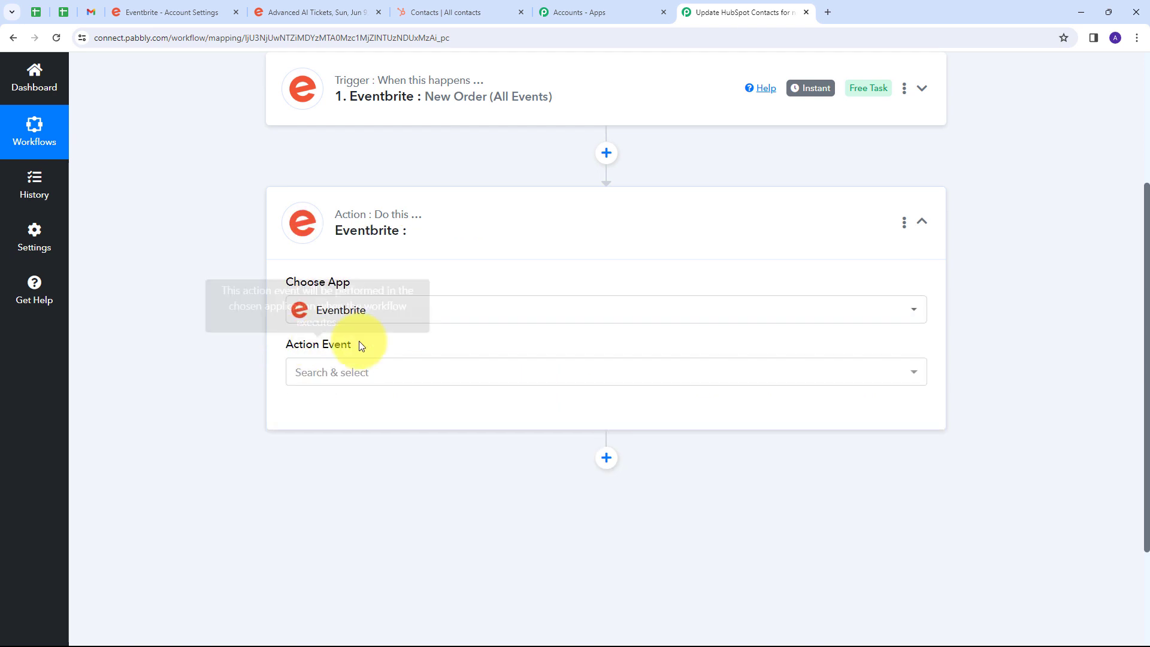
{"action": "left_click", "coordinate": [441, 372]}
{"action": "scroll", "coordinate": [295, 254], "scroll_direction": "down", "scroll_amount": 5}
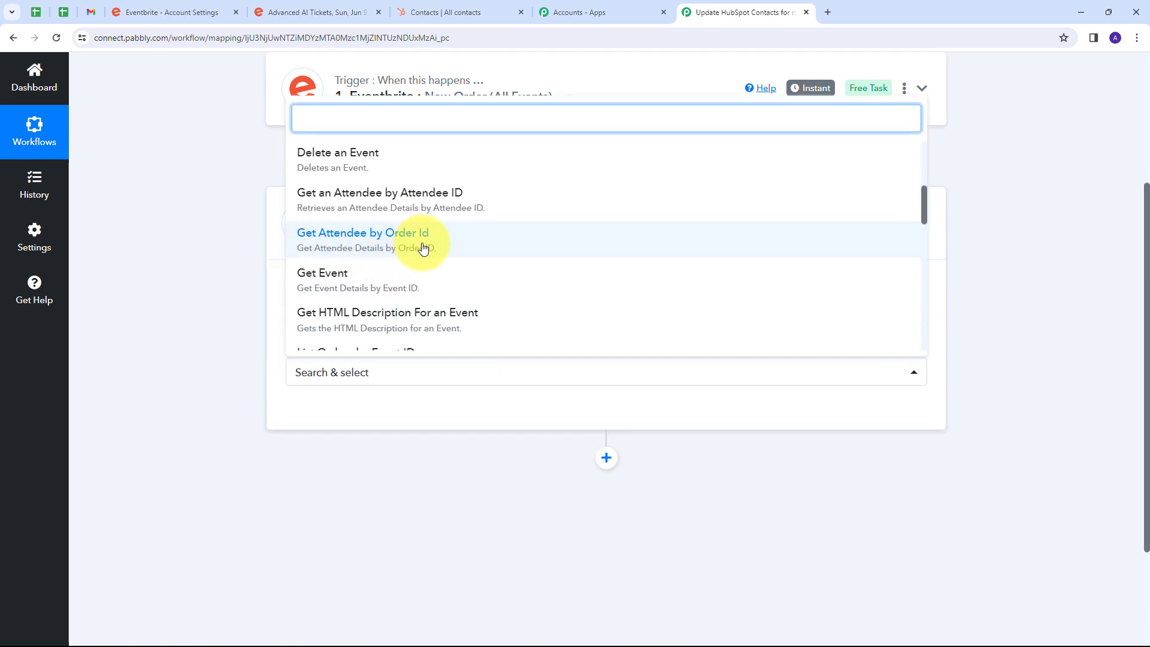
{"action": "left_click", "coordinate": [376, 243]}
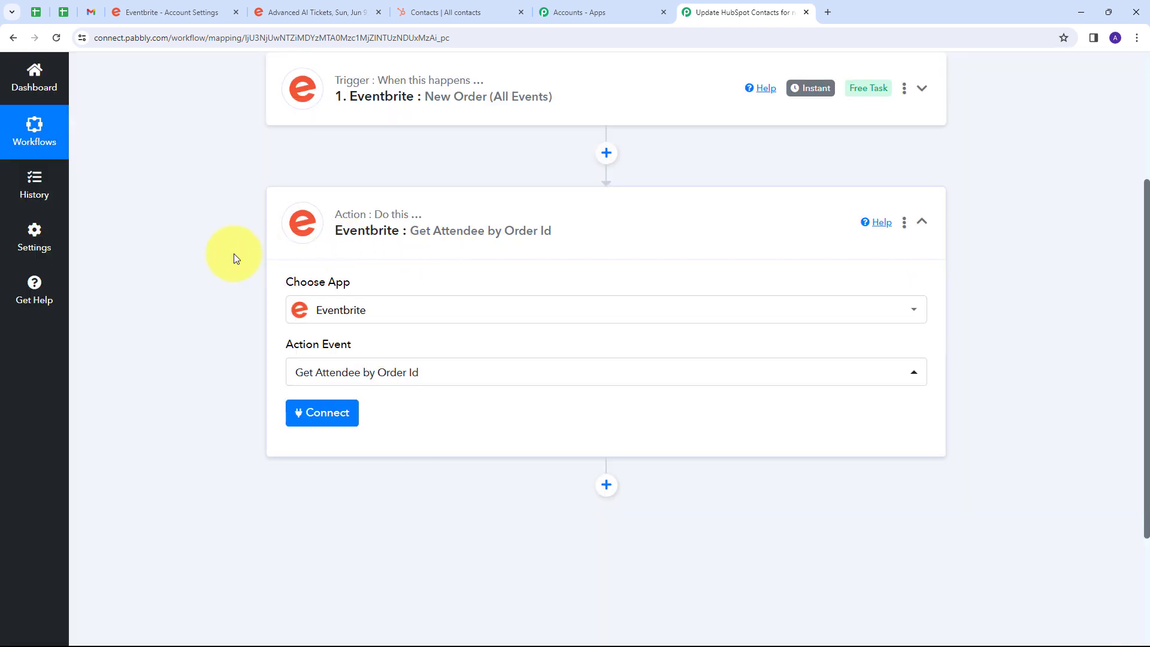
Connect the Get Attendee by Order Id action to Eventbrite through a new connection and authorize access.
{"action": "left_click", "coordinate": [302, 422]}
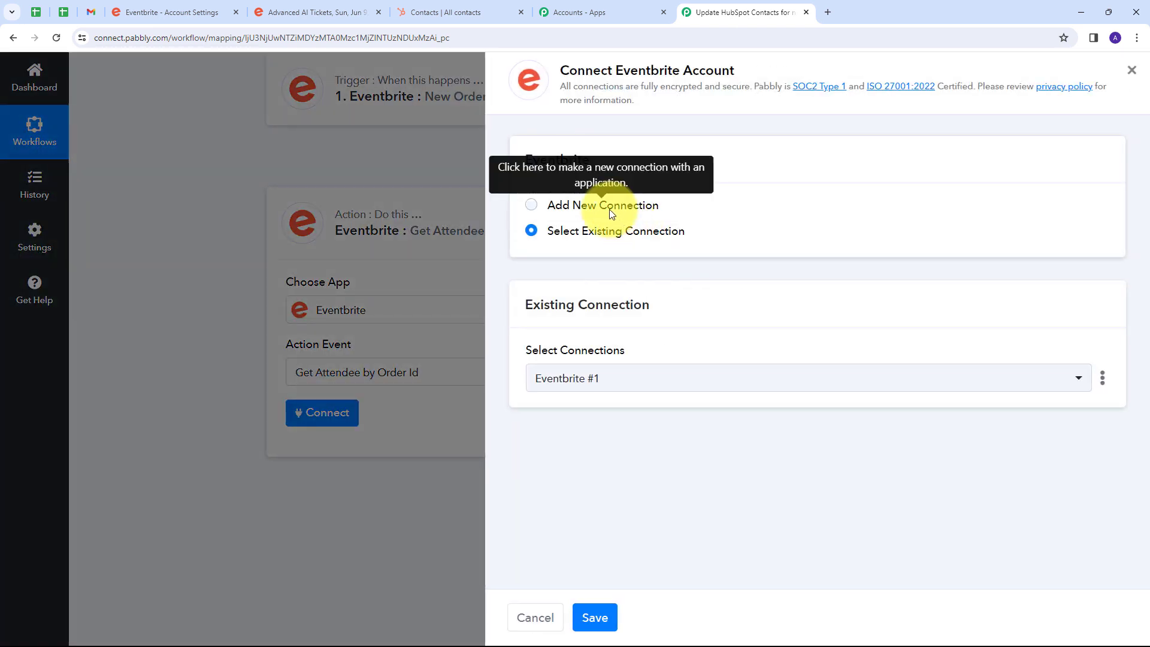
{"action": "left_click", "coordinate": [611, 214]}
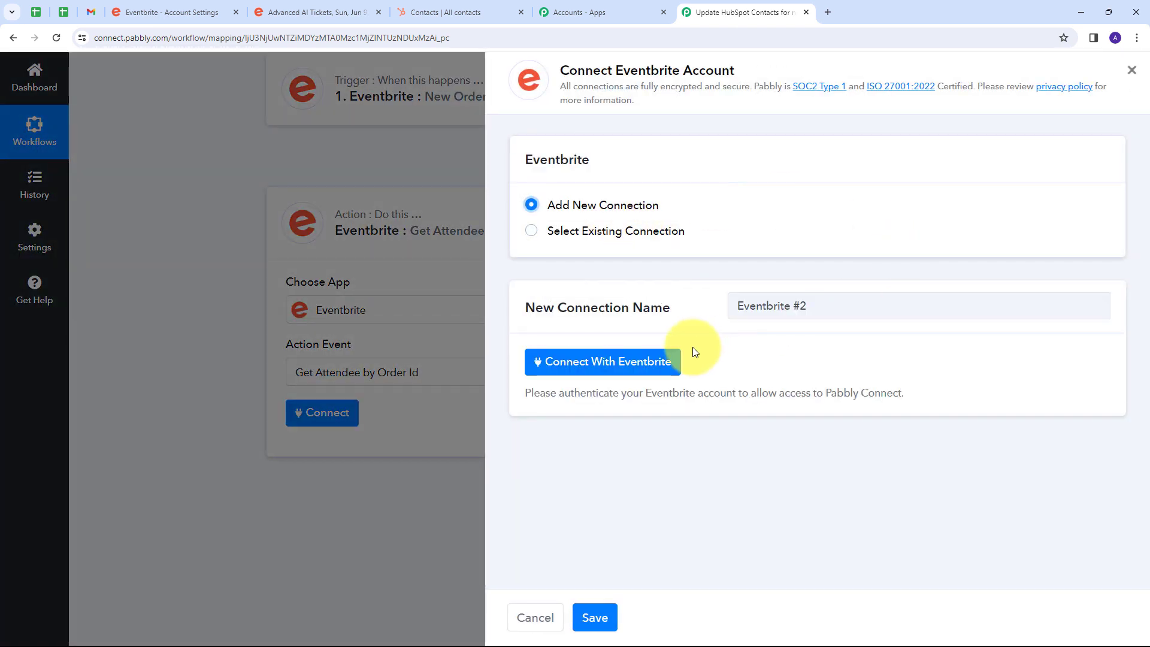
{"action": "left_click", "coordinate": [587, 365]}
{"action": "scroll", "coordinate": [237, 145], "scroll_direction": "down", "scroll_amount": 1}
{"action": "left_click", "coordinate": [54, 154]}
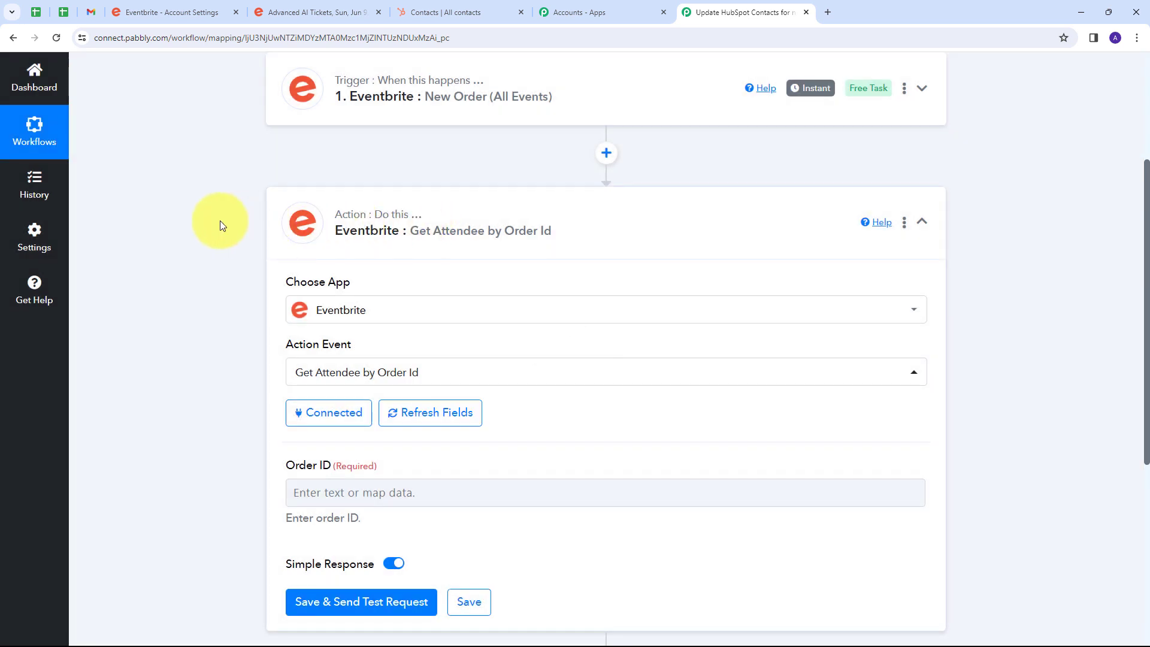
{"action": "scroll", "coordinate": [536, 222], "scroll_direction": "down", "scroll_amount": 2}
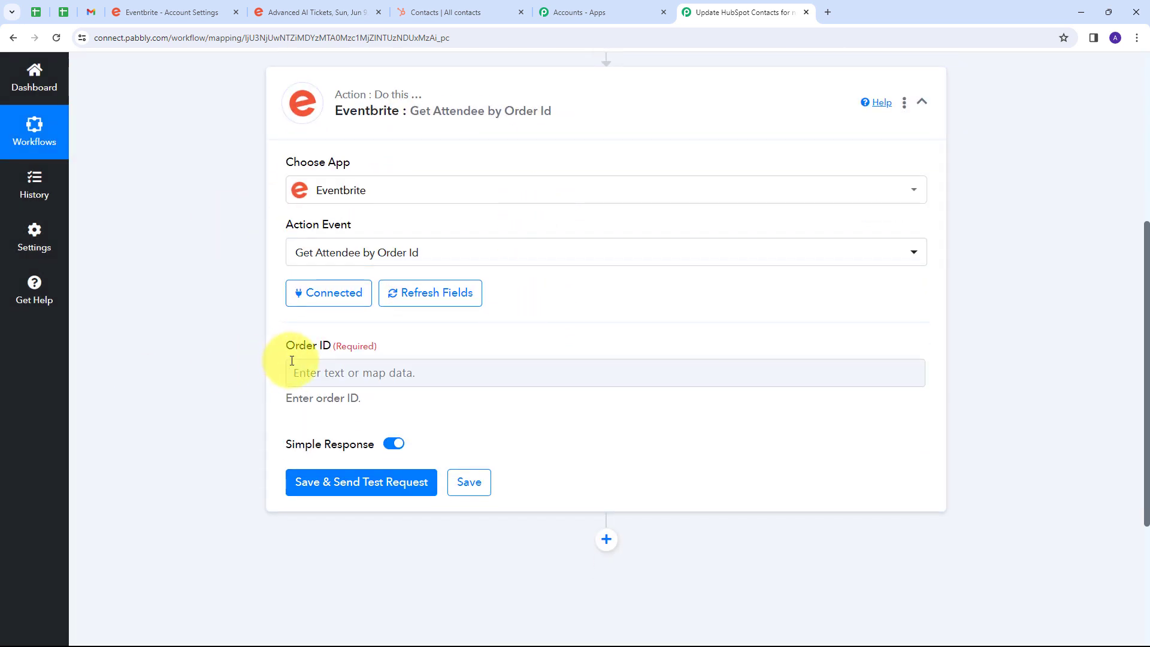
Expand the New Order (All Events) trigger and examine the order ID at the end of the Api Url in its response.
{"action": "scroll", "coordinate": [588, 333], "scroll_direction": "up", "scroll_amount": 5}
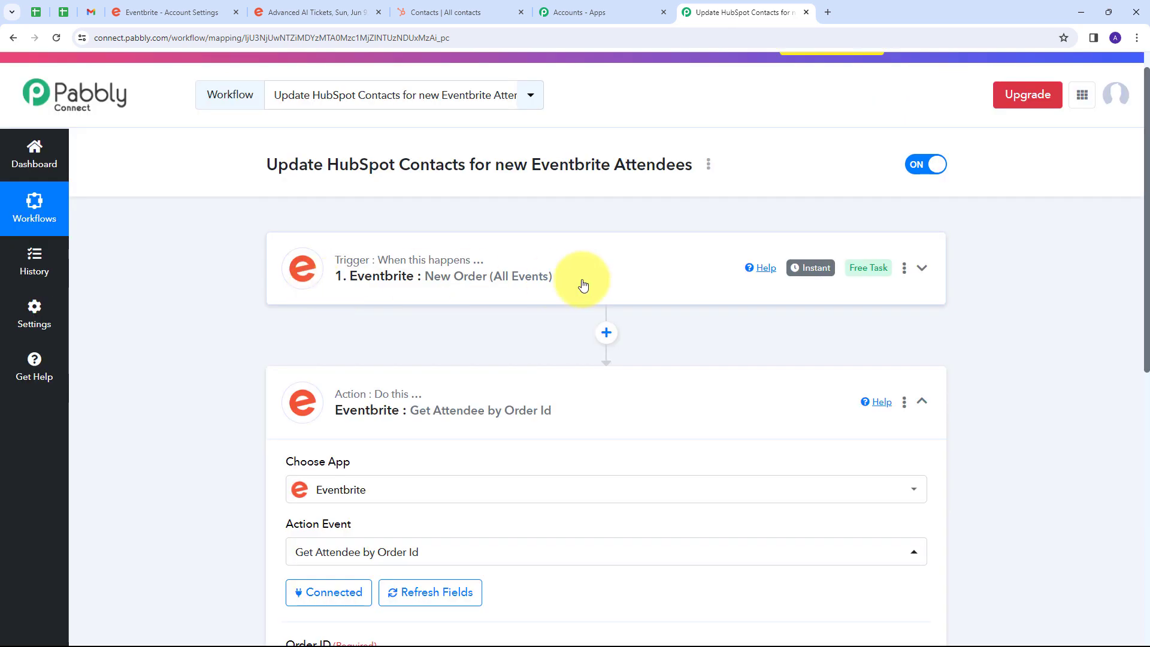
{"action": "left_click", "coordinate": [585, 282]}
{"action": "scroll", "coordinate": [624, 274], "scroll_direction": "down", "scroll_amount": 5}
{"action": "scroll", "coordinate": [624, 267], "scroll_direction": "down", "scroll_amount": 6}
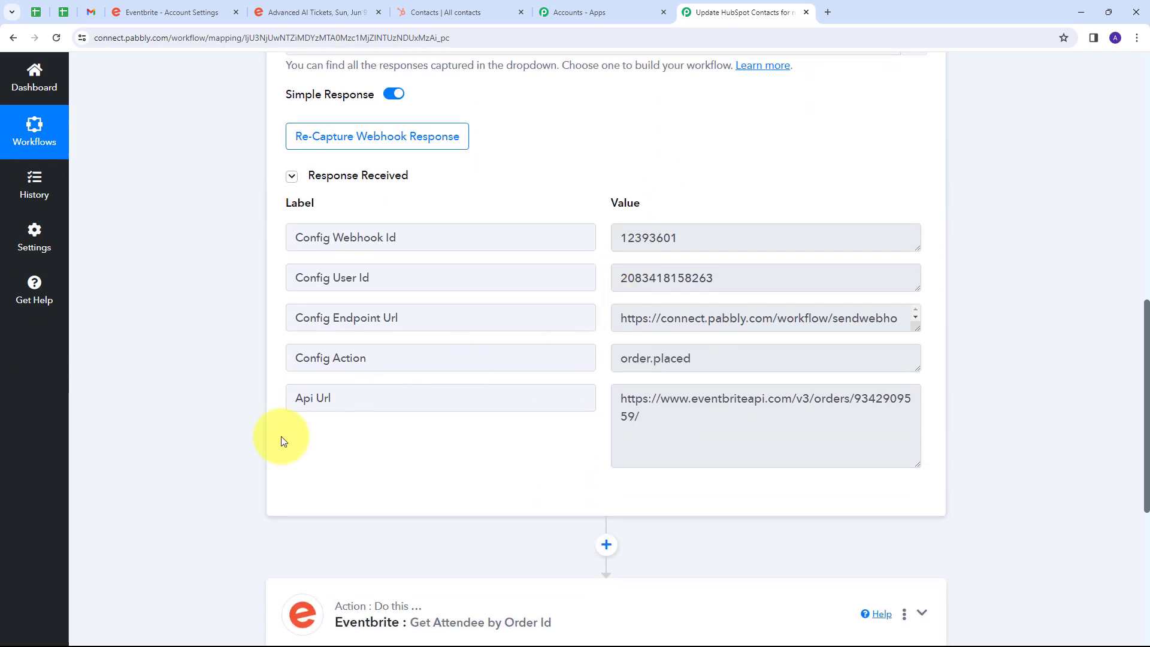
{"action": "left_click", "coordinate": [625, 415]}
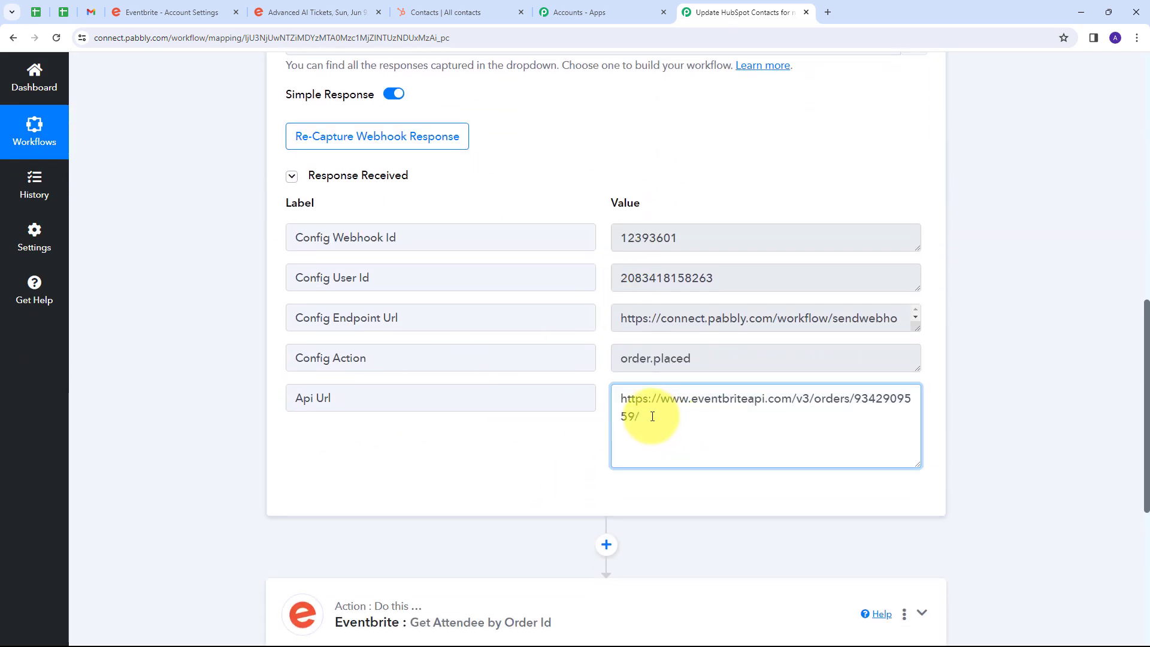
{"action": "left_click_drag", "start_coordinate": [856, 399], "coordinate": [636, 420]}
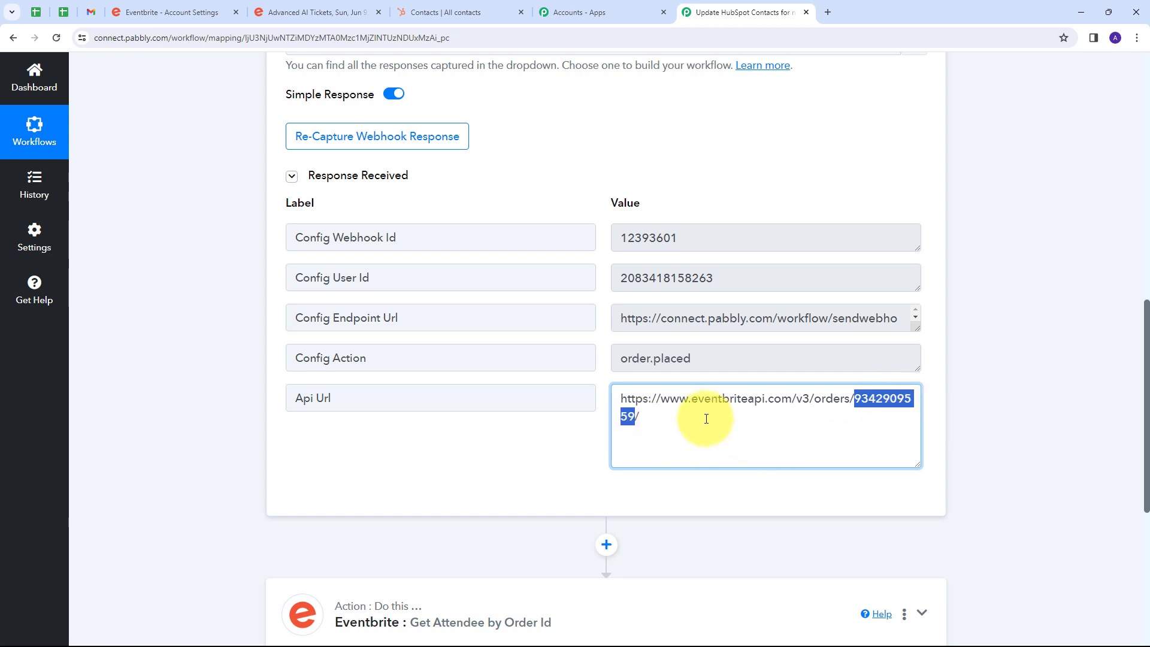
Insert a Text Formatter by Pabbly action with the Split Text event between the trigger and Get Attendee by Order Id, and connect it.
{"action": "scroll", "coordinate": [704, 432], "scroll_direction": "down", "scroll_amount": 2}
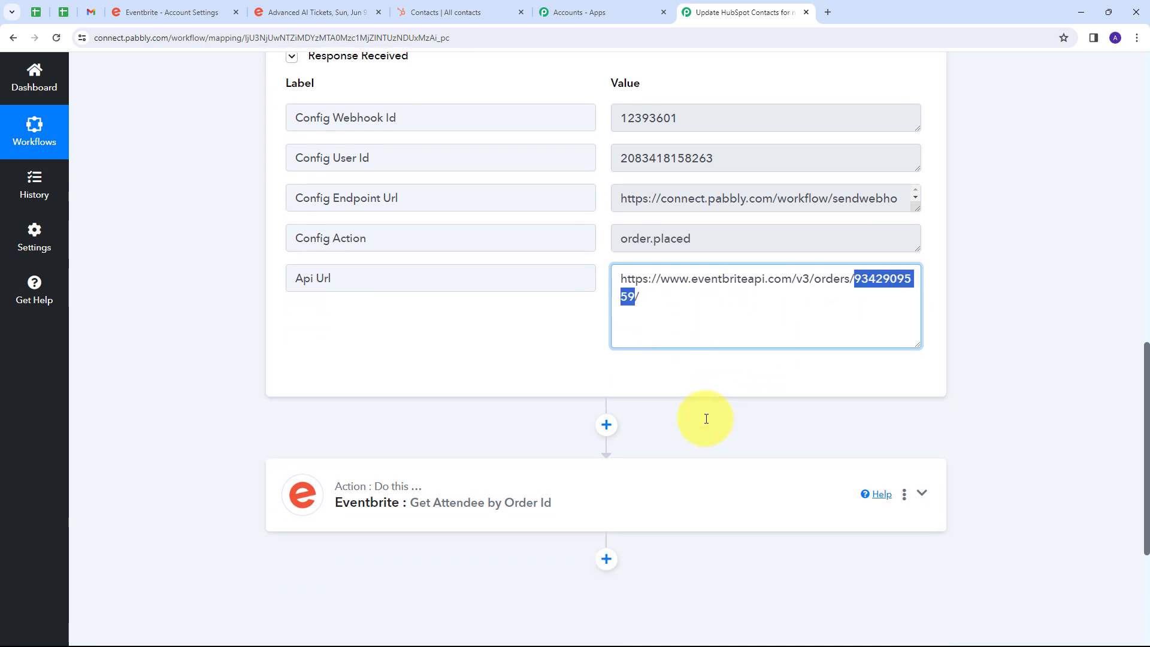
{"action": "left_click", "coordinate": [605, 425]}
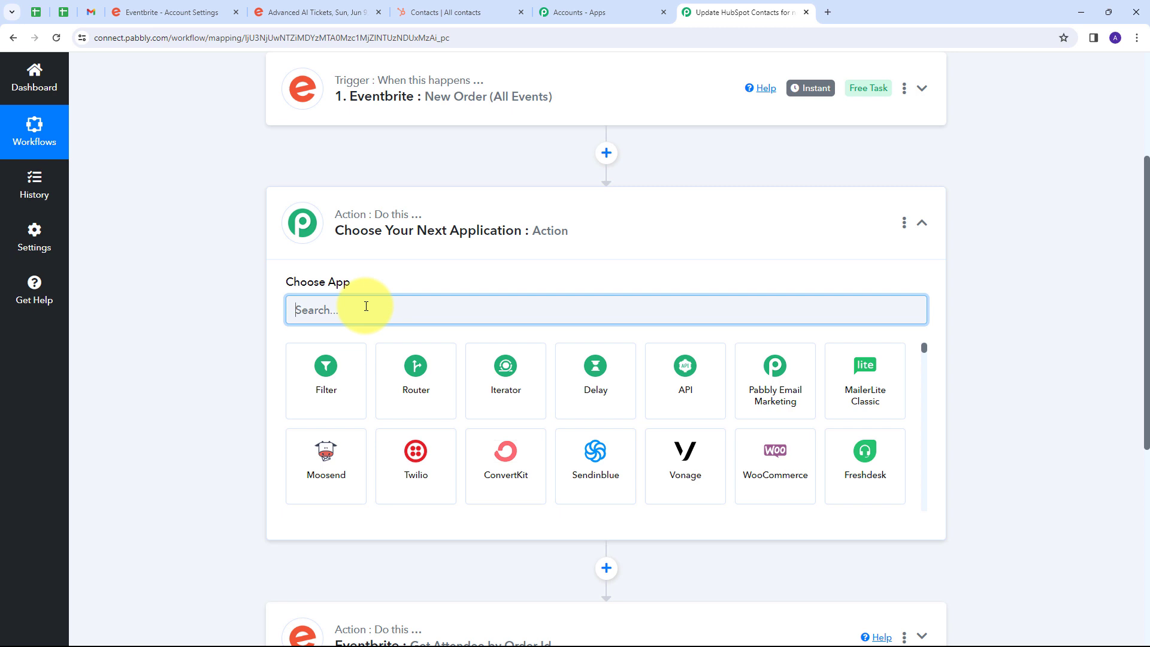
{"action": "type", "text": "text"}
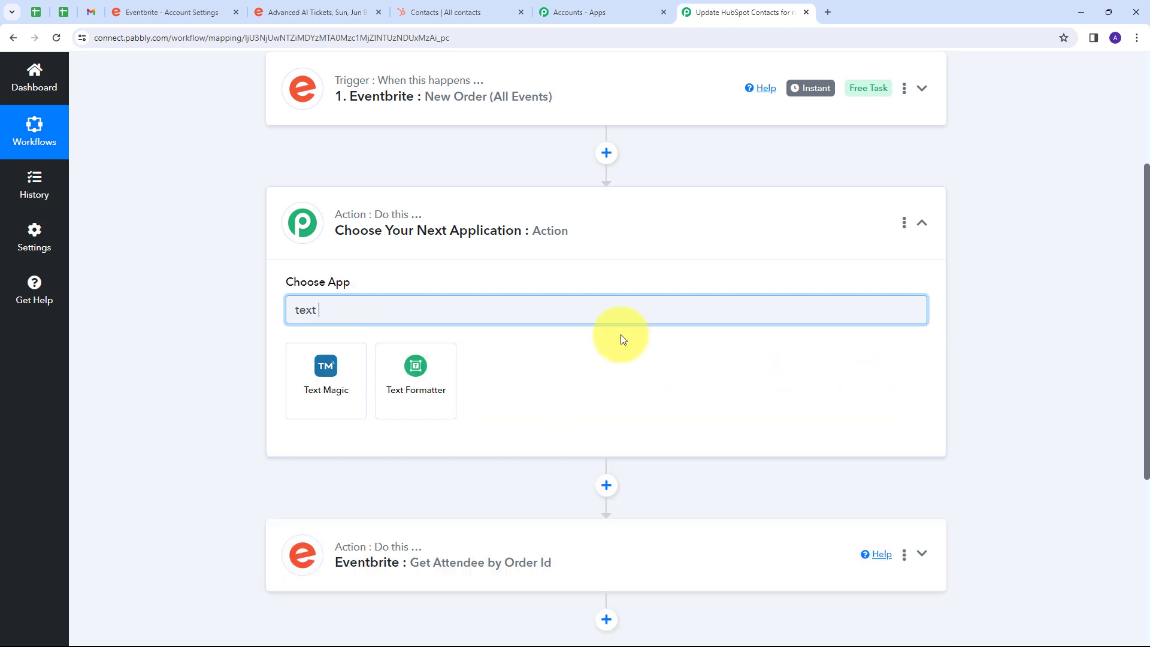
{"action": "left_click", "coordinate": [418, 370]}
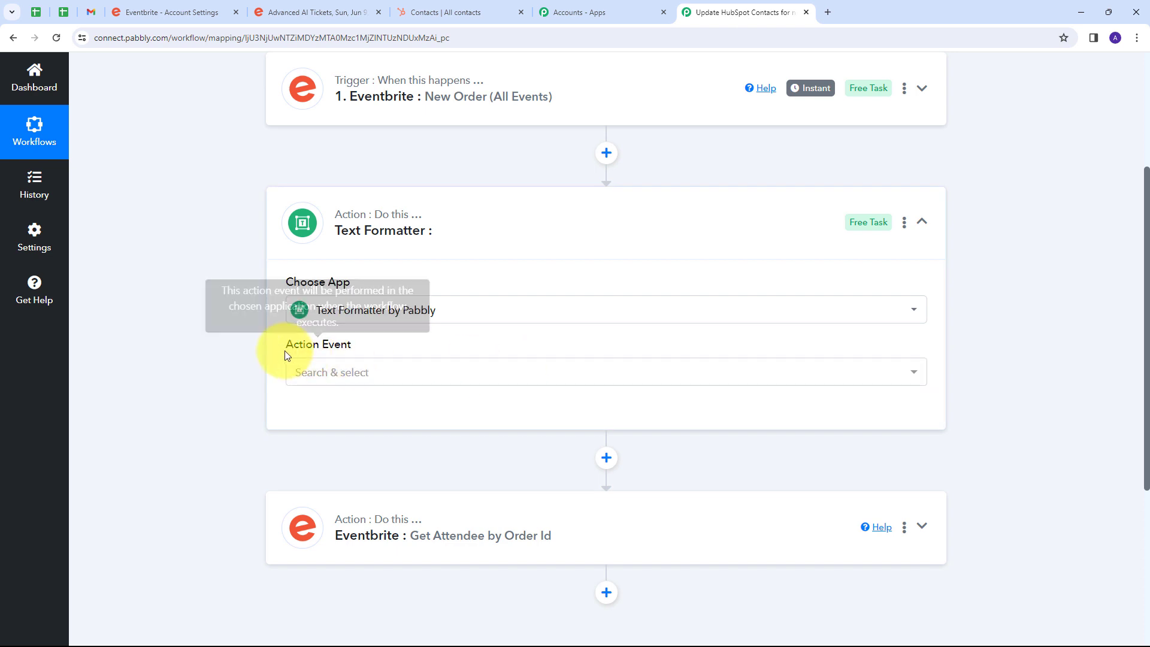
{"action": "left_click", "coordinate": [464, 374]}
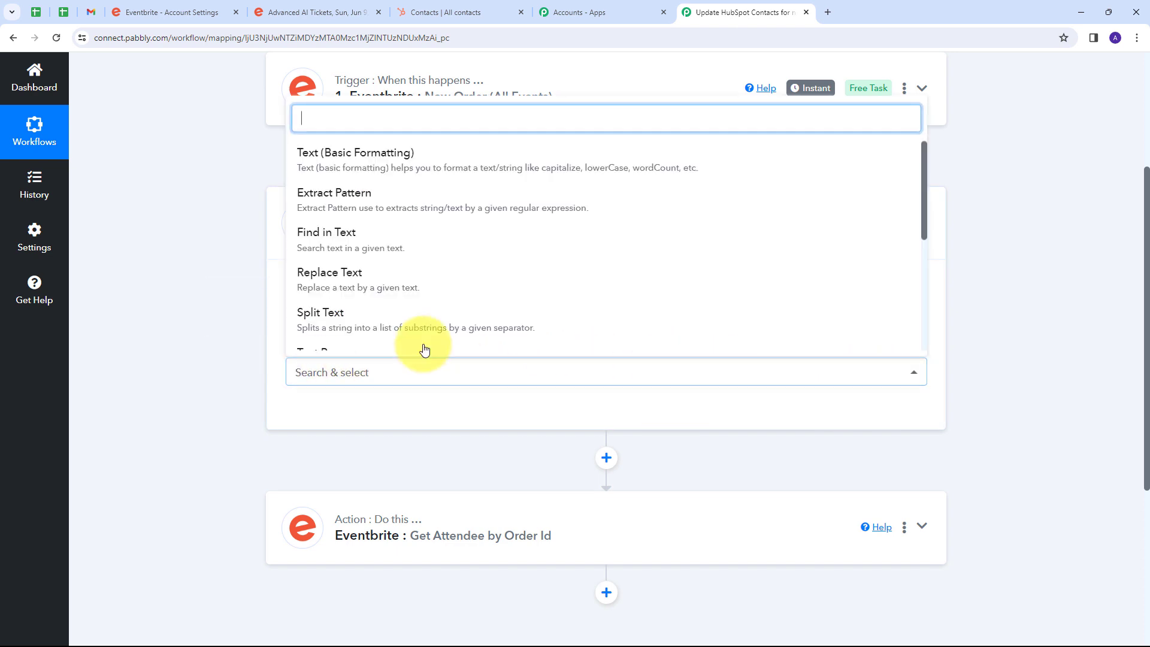
{"action": "left_click", "coordinate": [343, 323]}
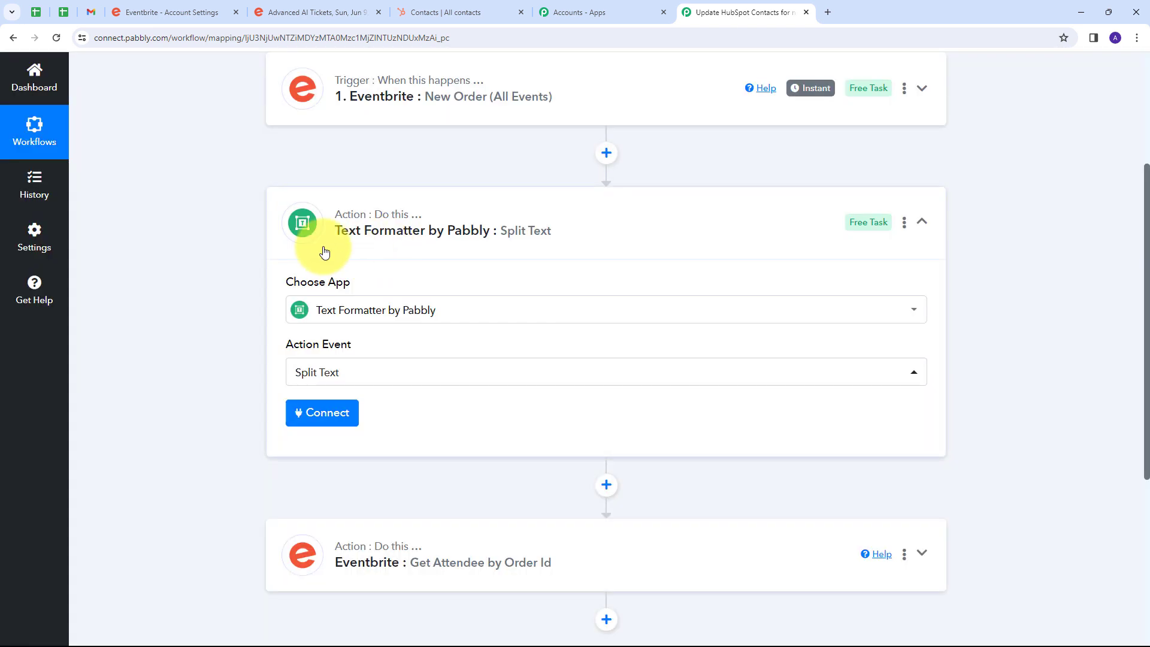
{"action": "left_click", "coordinate": [312, 420]}
{"action": "scroll", "coordinate": [501, 239], "scroll_direction": "down", "scroll_amount": 6}
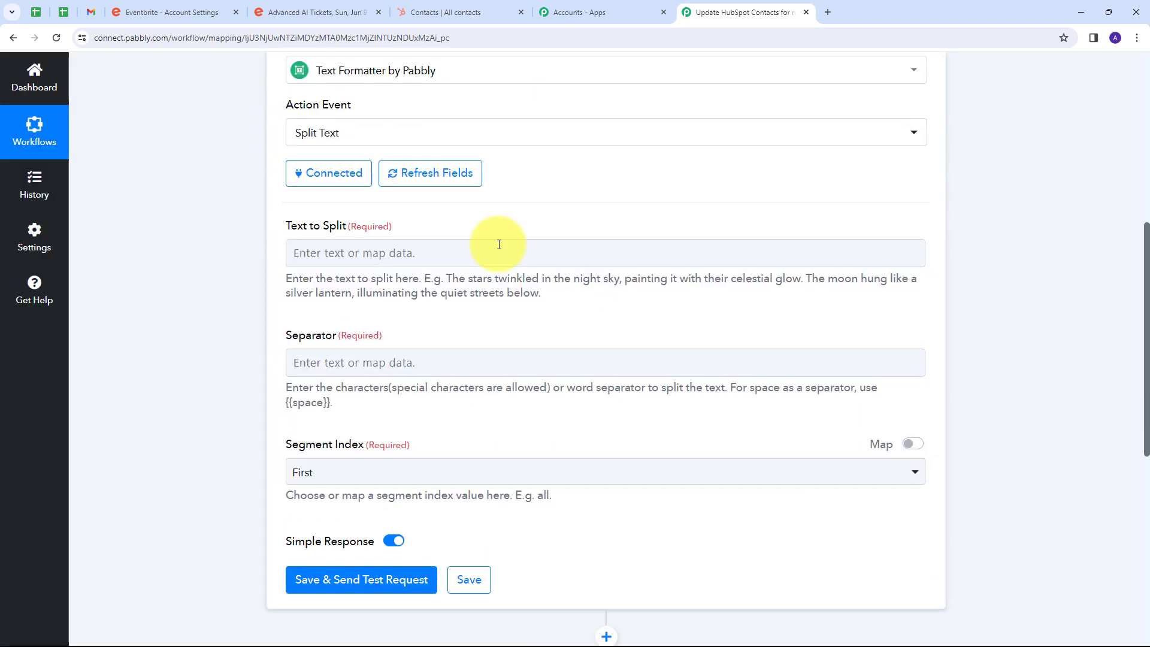
Map the trigger's Api Url as the Text to Split and set the Separator to "/".
{"action": "scroll", "coordinate": [335, 242], "scroll_direction": "up", "scroll_amount": 2}
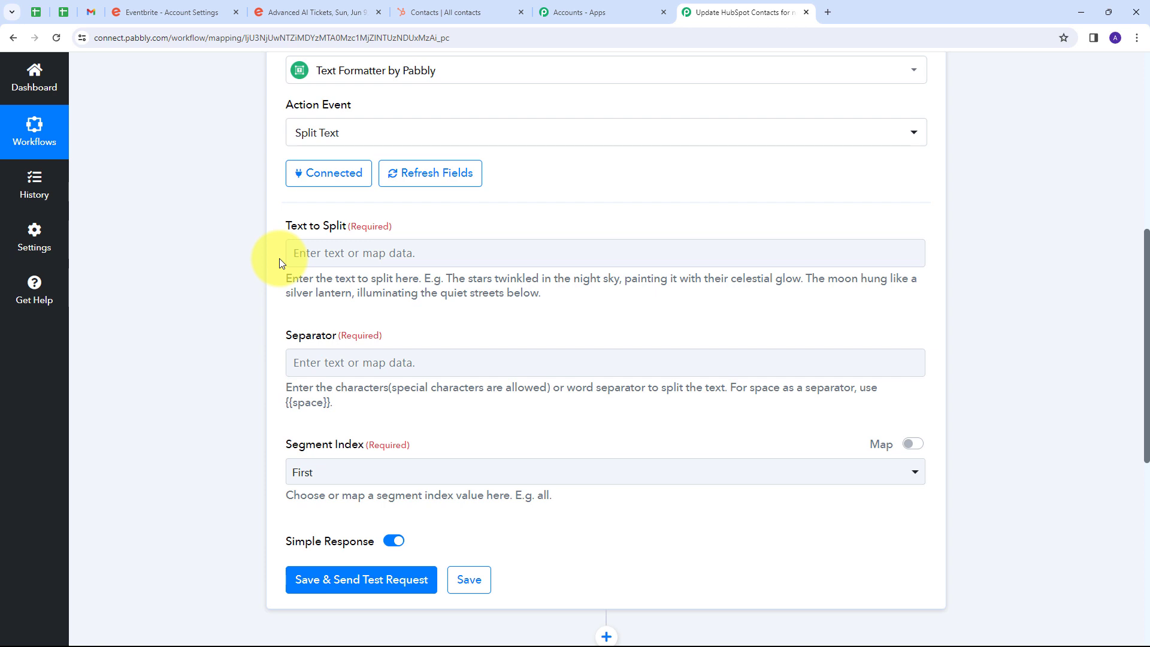
{"action": "left_click", "coordinate": [341, 252]}
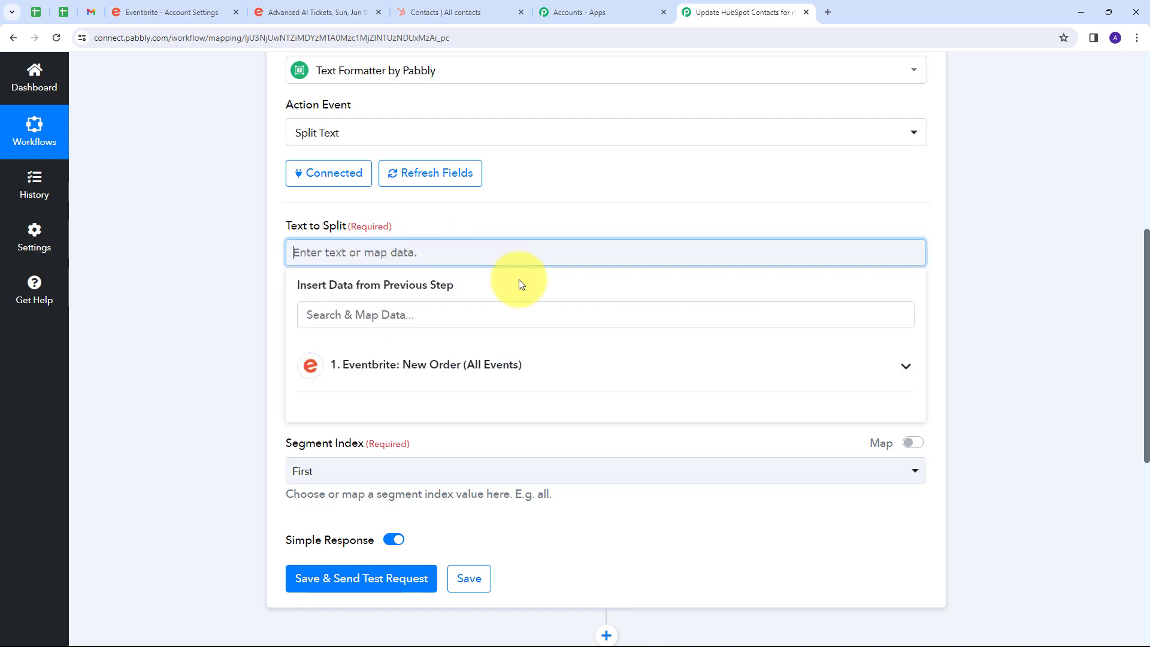
{"action": "left_click", "coordinate": [508, 380]}
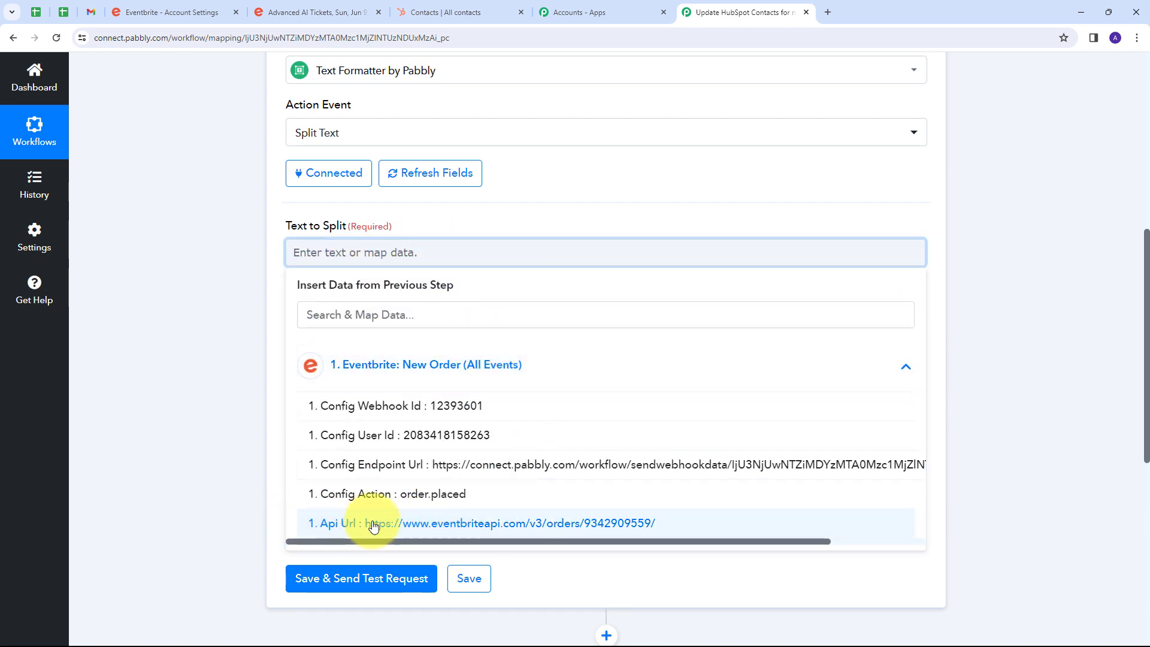
{"action": "left_click", "coordinate": [417, 524]}
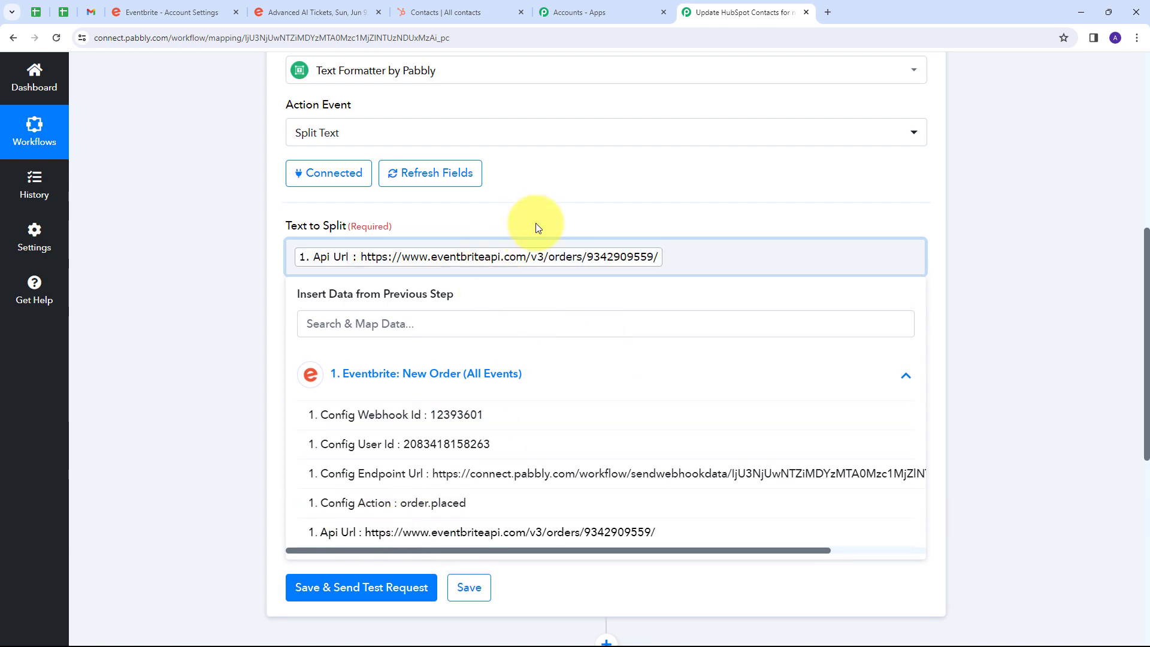
{"action": "left_click", "coordinate": [635, 212]}
{"action": "scroll", "coordinate": [335, 292], "scroll_direction": "down", "scroll_amount": 1}
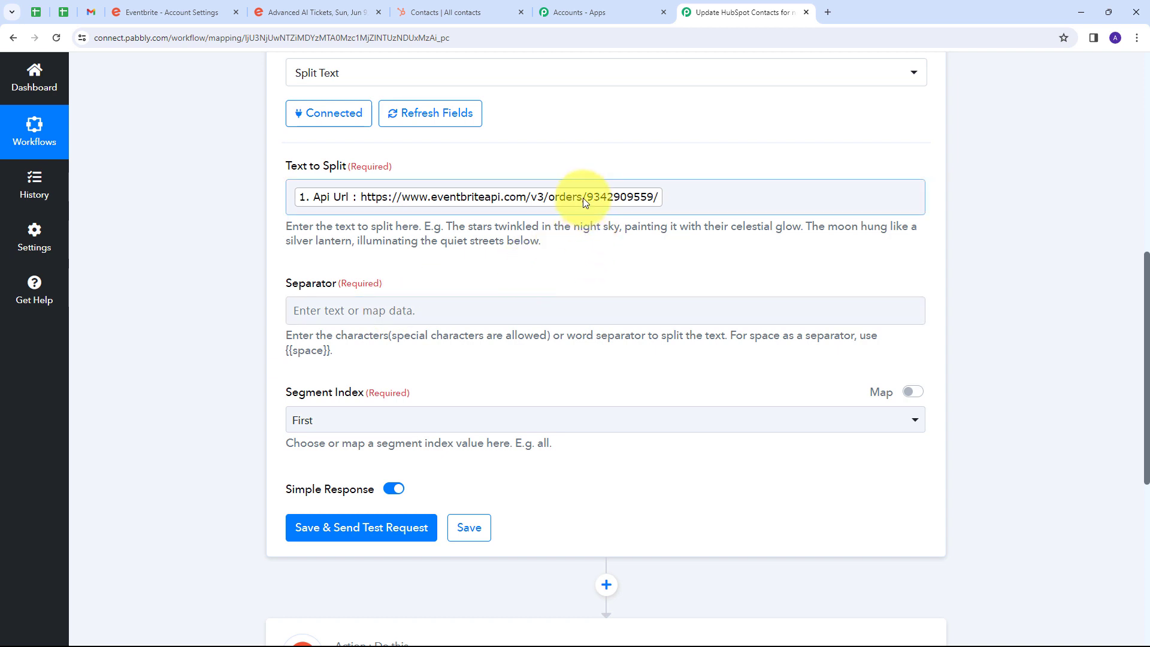
{"action": "left_click", "coordinate": [351, 310]}
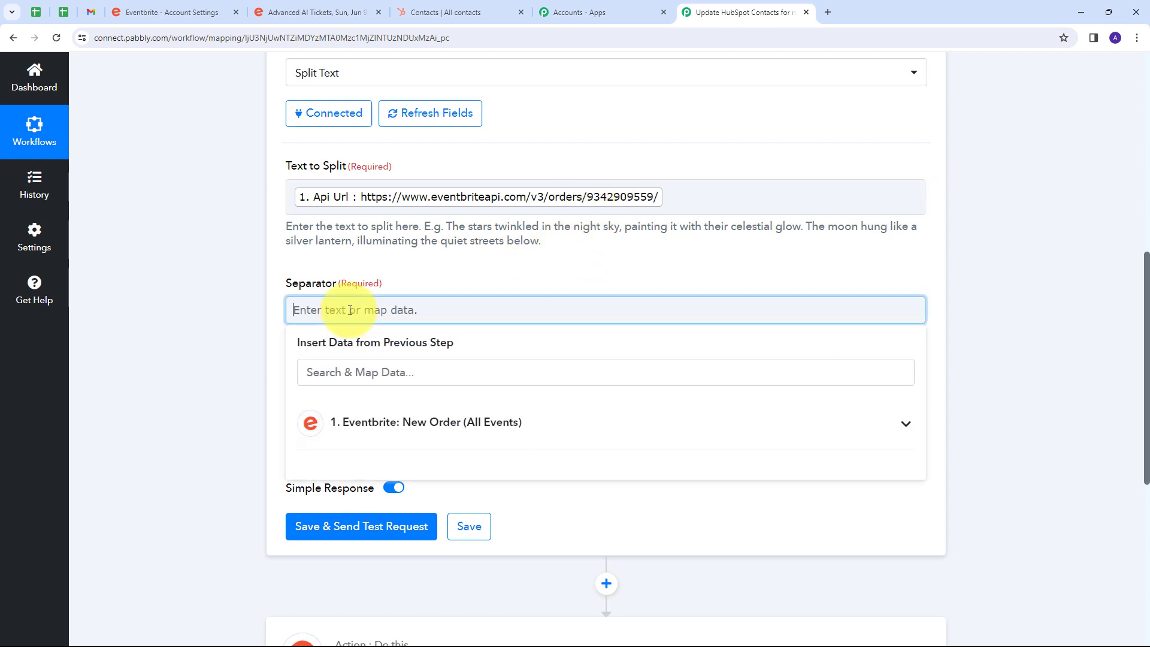
{"action": "type", "text": "/"}
{"action": "left_click", "coordinate": [466, 284]}
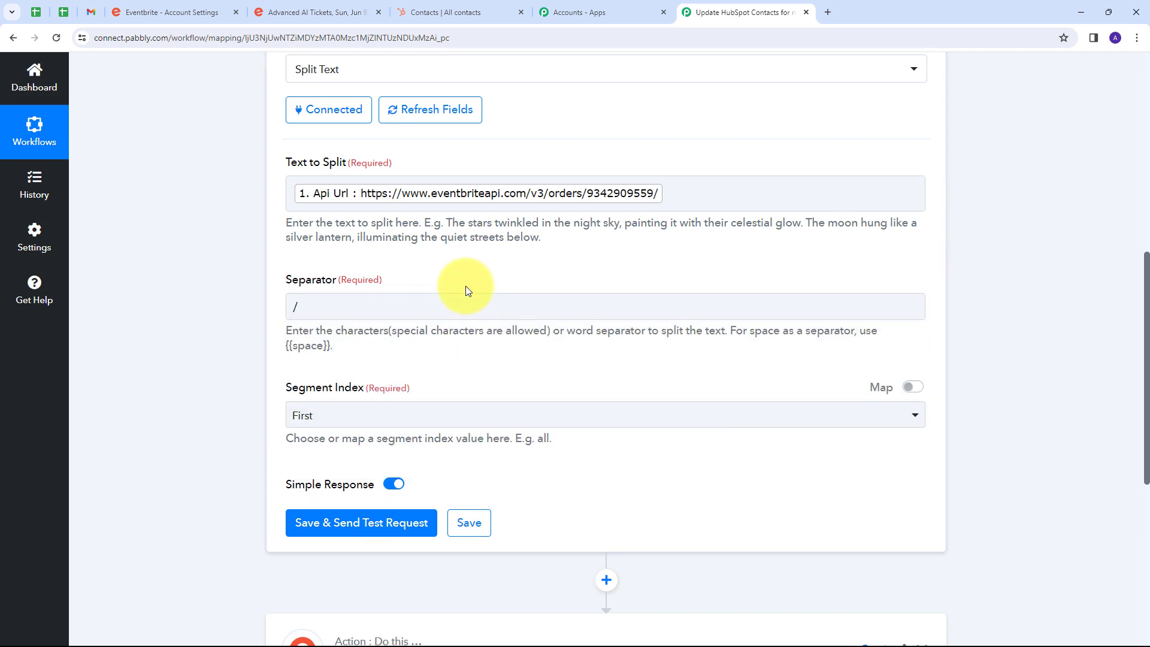
Set the Segment Index to Second to Last, save and test the Split Text action, and check the returned Result.
{"action": "scroll", "coordinate": [287, 338], "scroll_direction": "down", "scroll_amount": 1}
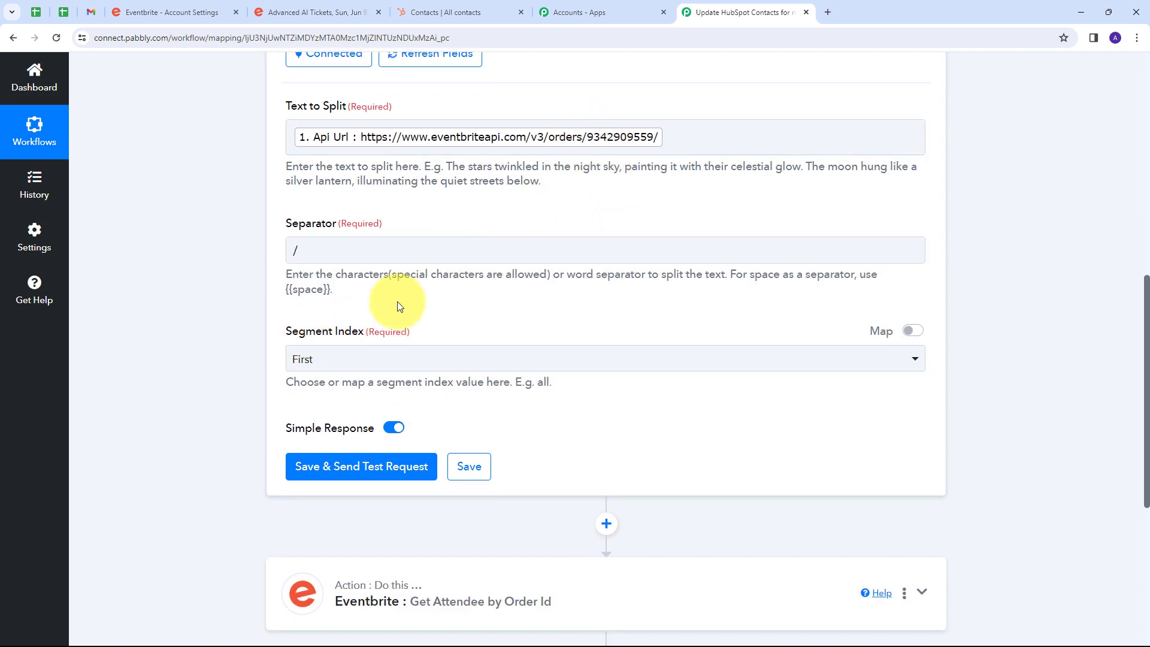
{"action": "left_click", "coordinate": [314, 354]}
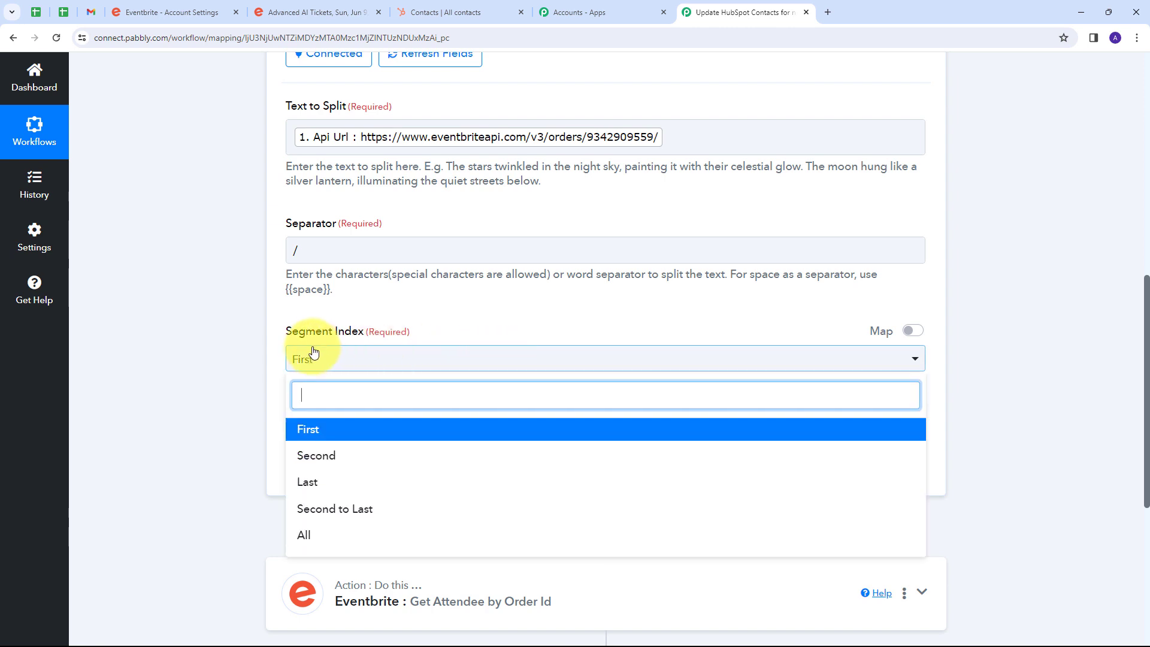
{"action": "left_click", "coordinate": [355, 515]}
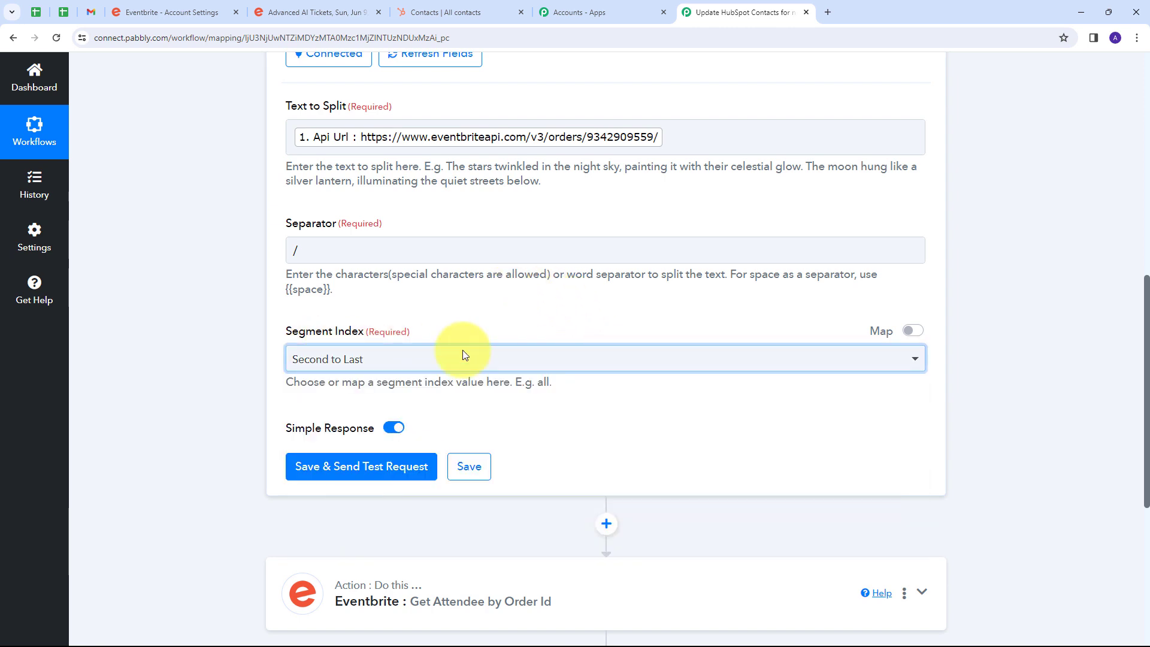
{"action": "left_click", "coordinate": [353, 470]}
{"action": "scroll", "coordinate": [794, 393], "scroll_direction": "down", "scroll_amount": 2}
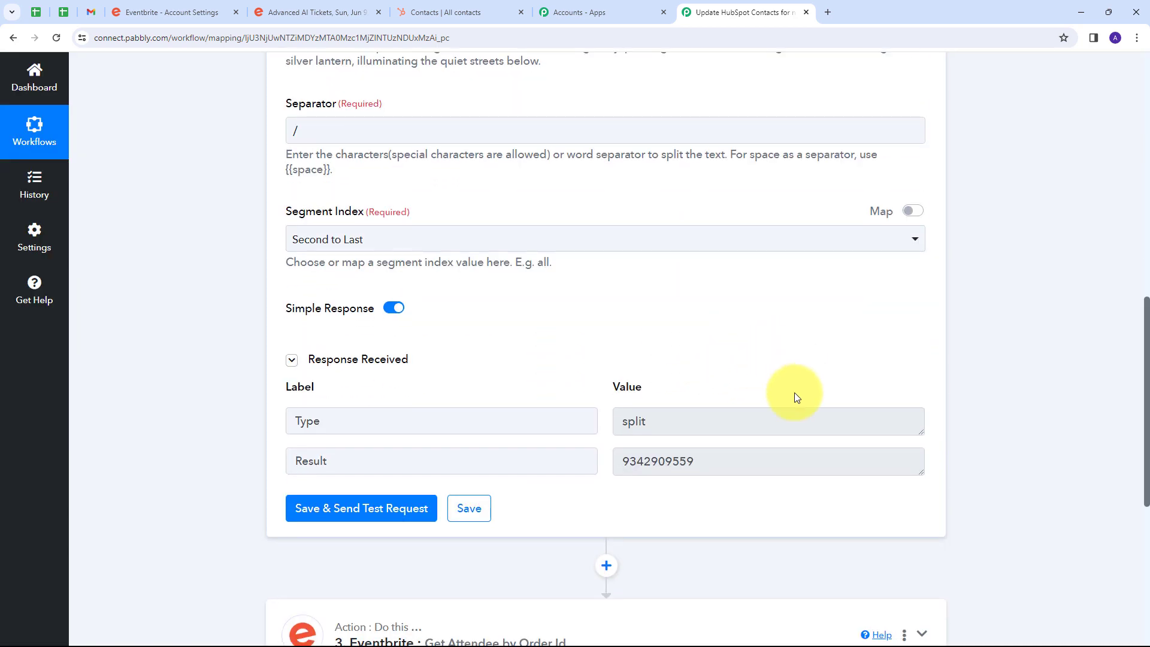
{"action": "double_click", "coordinate": [716, 463]}
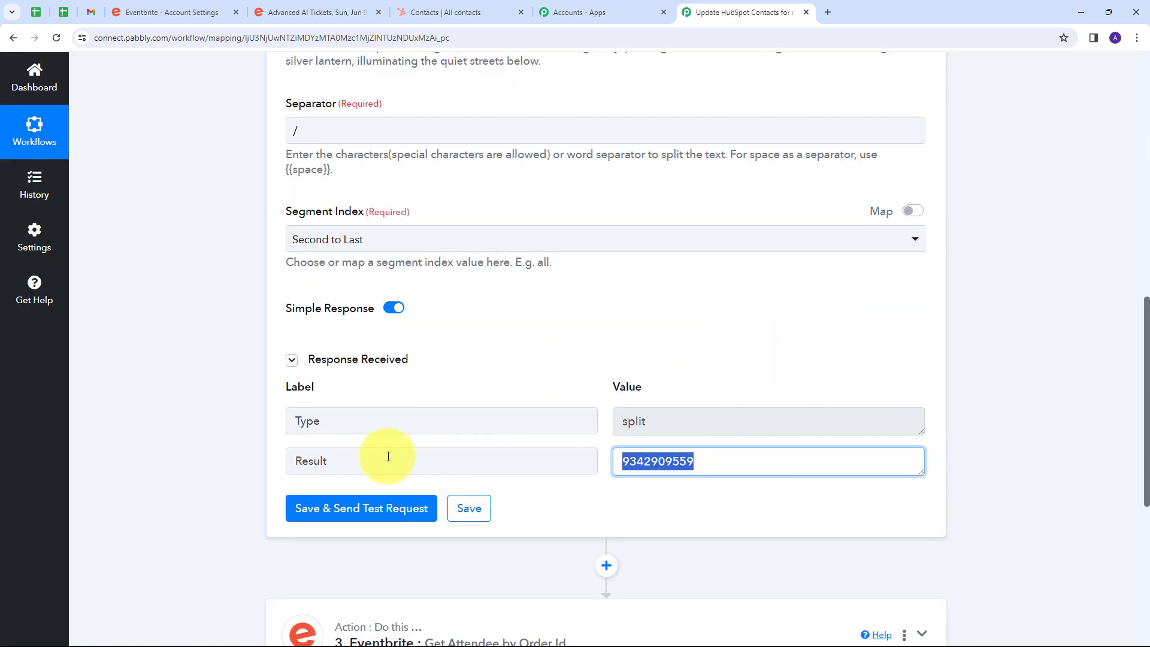
{"action": "left_click_drag", "start_coordinate": [722, 461], "coordinate": [605, 466]}
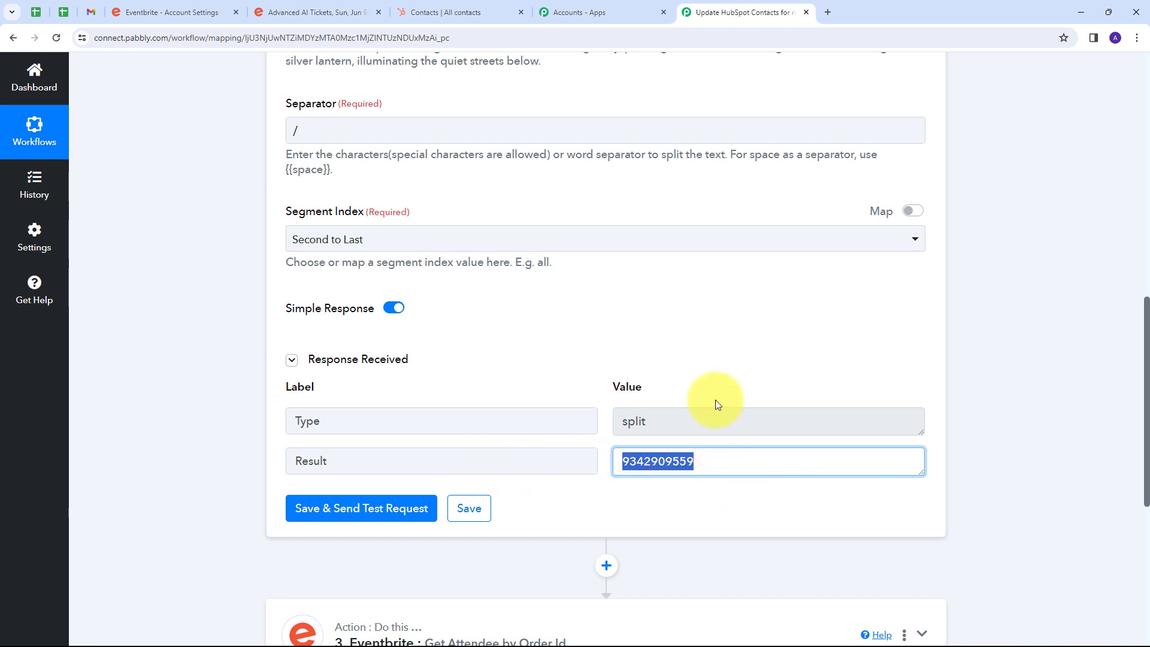
Map the Split Text Result to the Order ID of the Get Attendee by Order Id action, then save and send a test request.
{"action": "scroll", "coordinate": [712, 383], "scroll_direction": "down", "scroll_amount": 3}
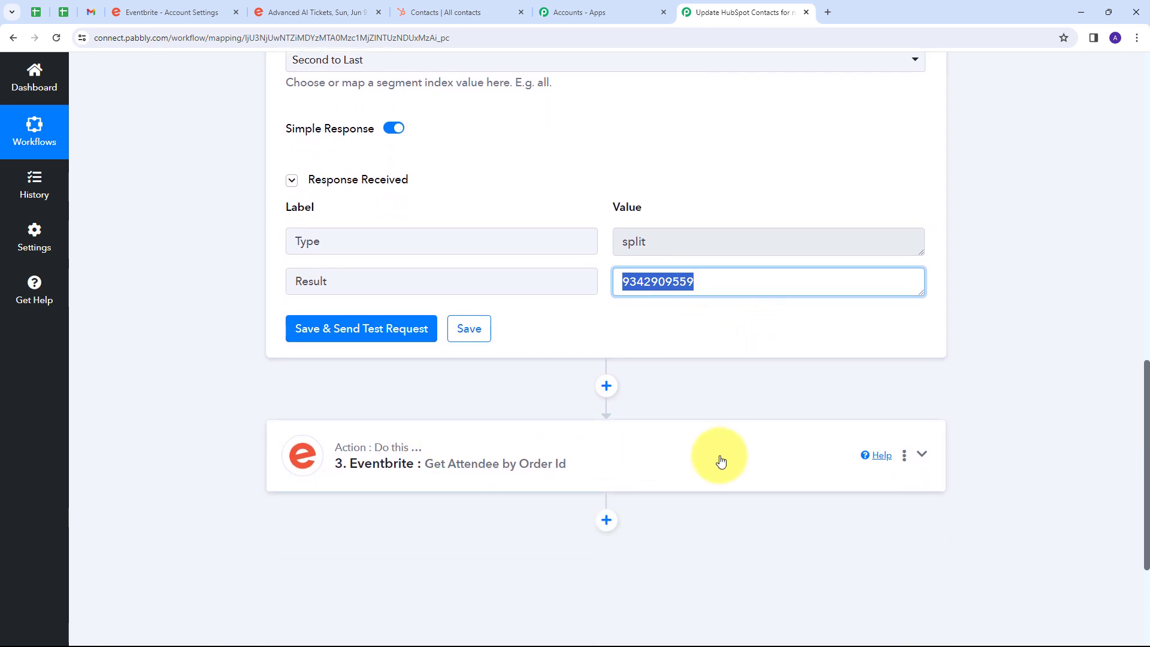
{"action": "left_click", "coordinate": [720, 461]}
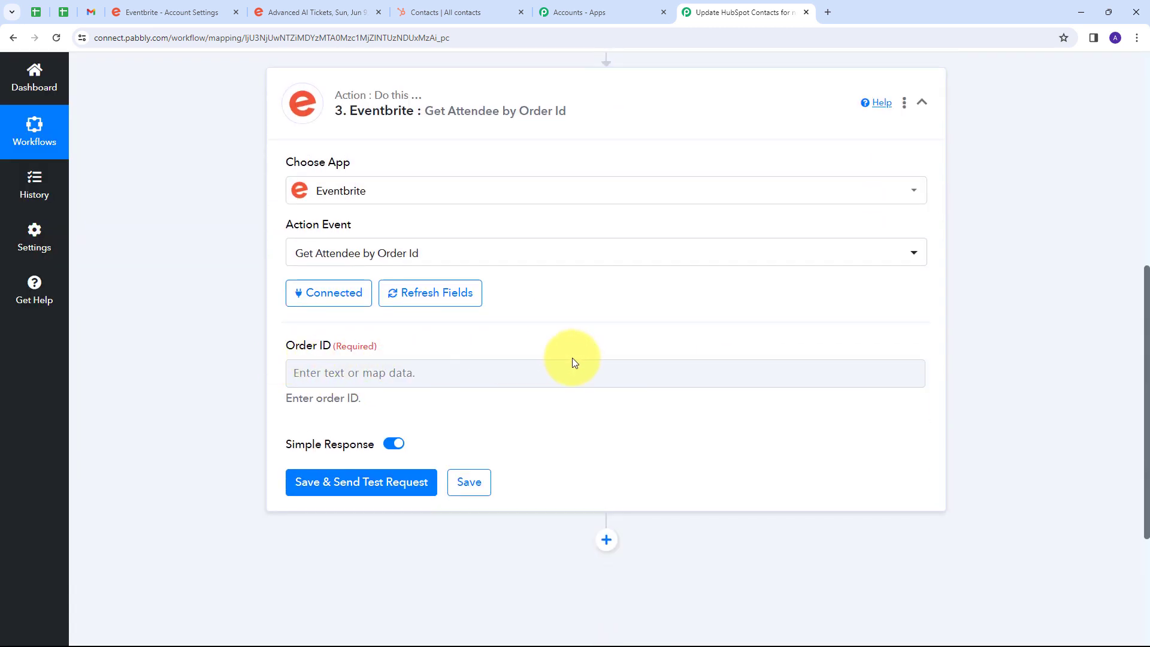
{"action": "left_click", "coordinate": [359, 373]}
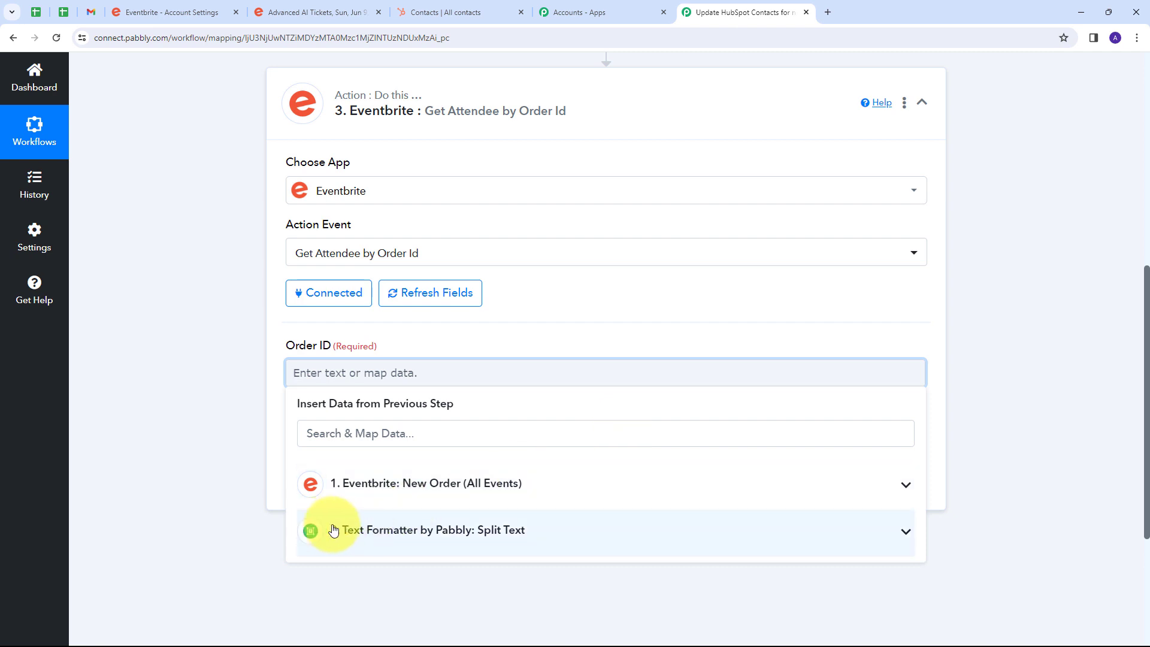
{"action": "left_click", "coordinate": [445, 529]}
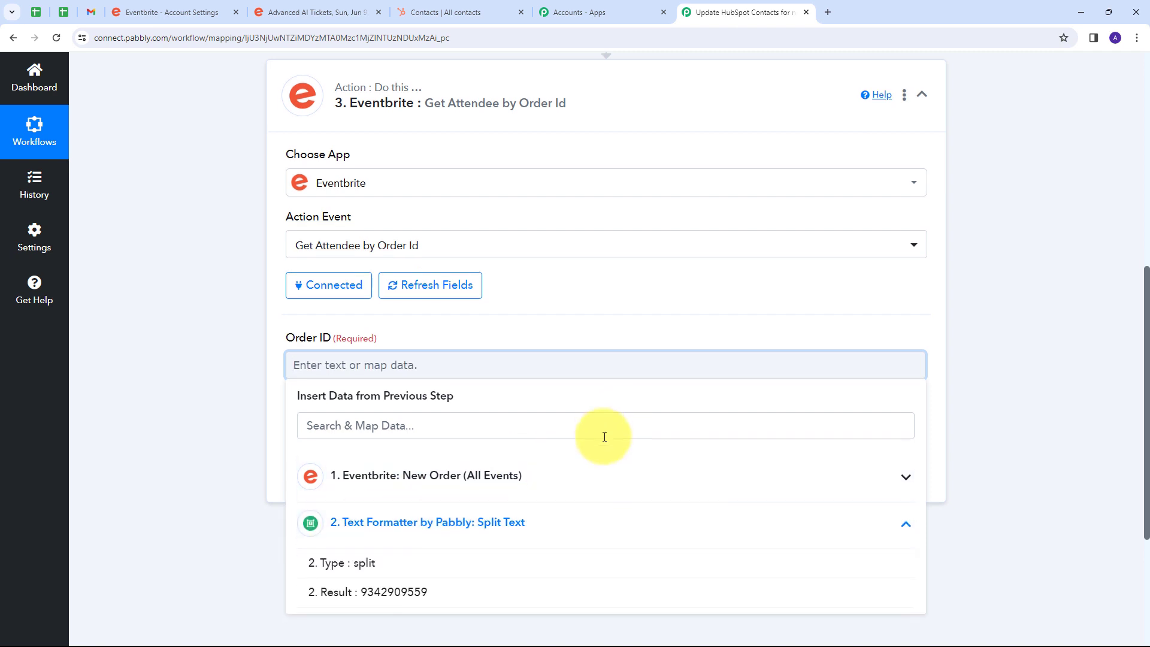
{"action": "scroll", "coordinate": [605, 431], "scroll_direction": "down", "scroll_amount": 2}
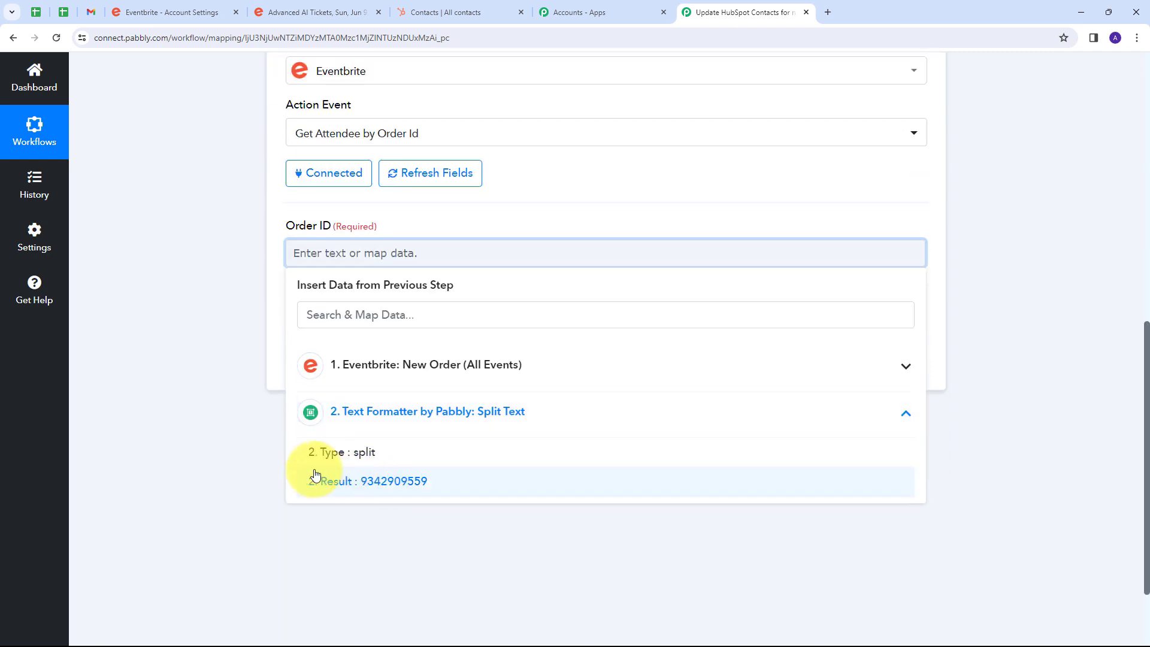
{"action": "left_click", "coordinate": [406, 482]}
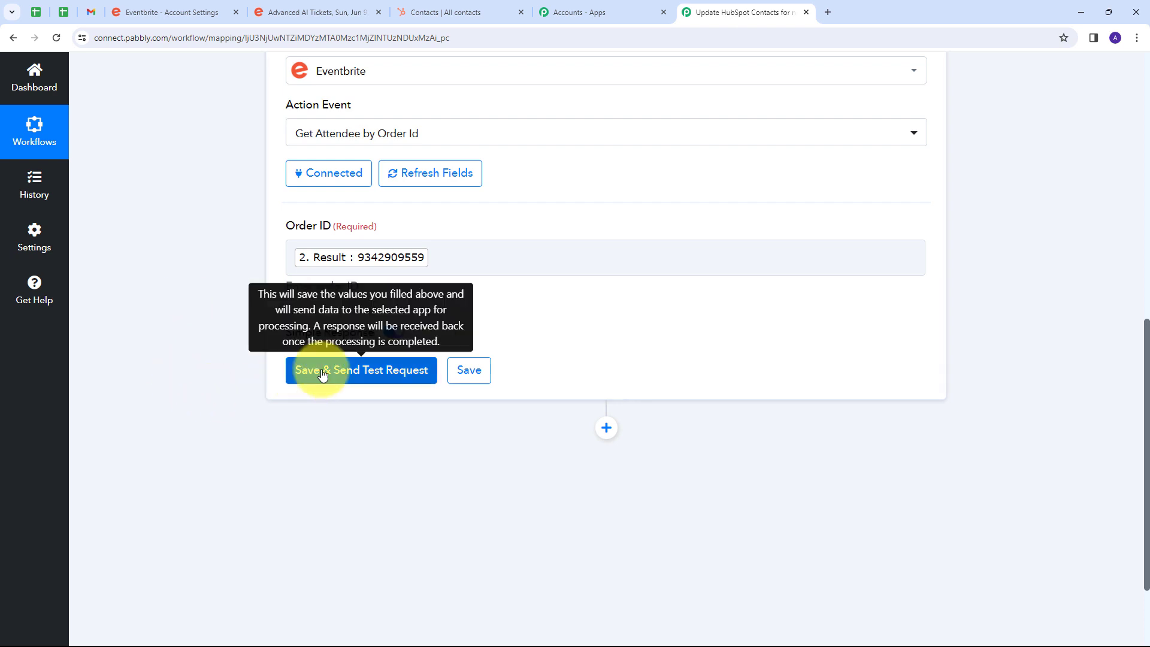
{"action": "left_click", "coordinate": [352, 371]}
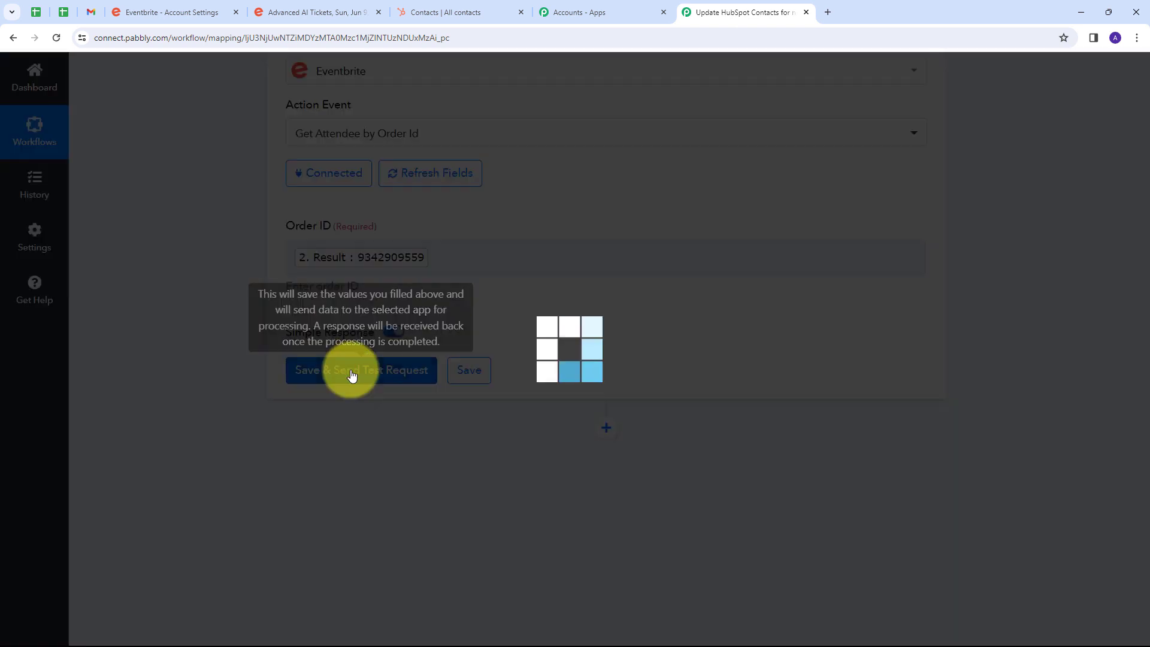
Examine the attendee's profile first name, last name and e-mail in the Get Attendee by Order Id response.
{"action": "scroll", "coordinate": [714, 311], "scroll_direction": "down", "scroll_amount": 1}
{"action": "scroll", "coordinate": [777, 277], "scroll_direction": "up", "scroll_amount": 1}
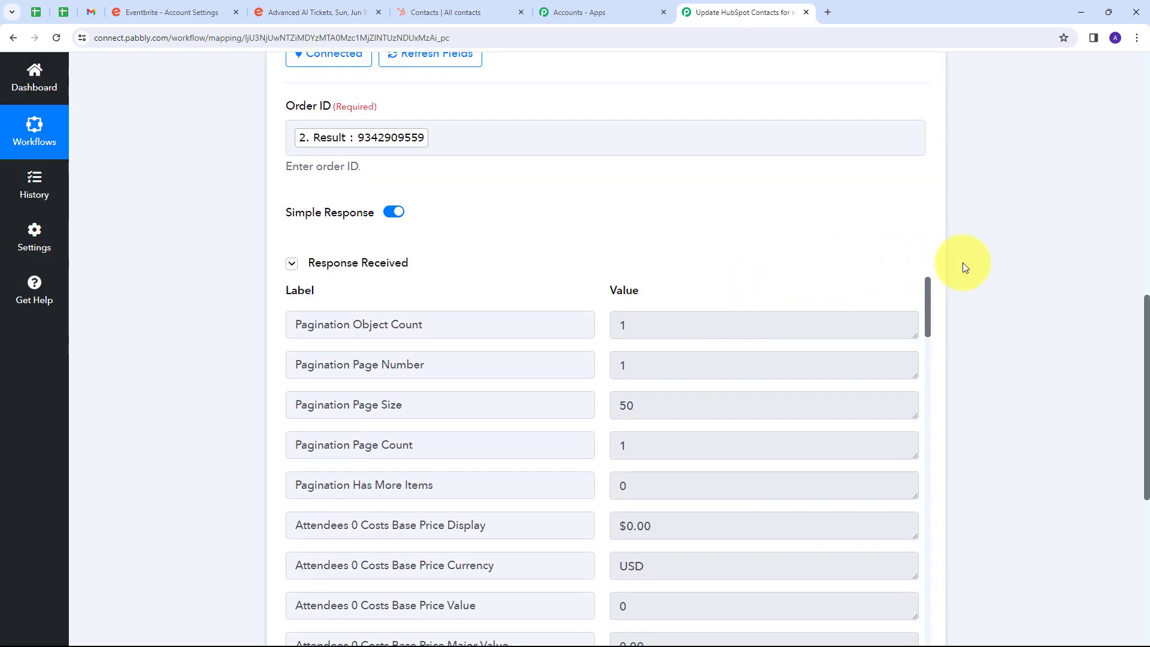
{"action": "scroll", "coordinate": [962, 265], "scroll_direction": "down", "scroll_amount": 2}
{"action": "scroll", "coordinate": [718, 245], "scroll_direction": "down", "scroll_amount": 3}
{"action": "scroll", "coordinate": [719, 248], "scroll_direction": "down", "scroll_amount": 12}
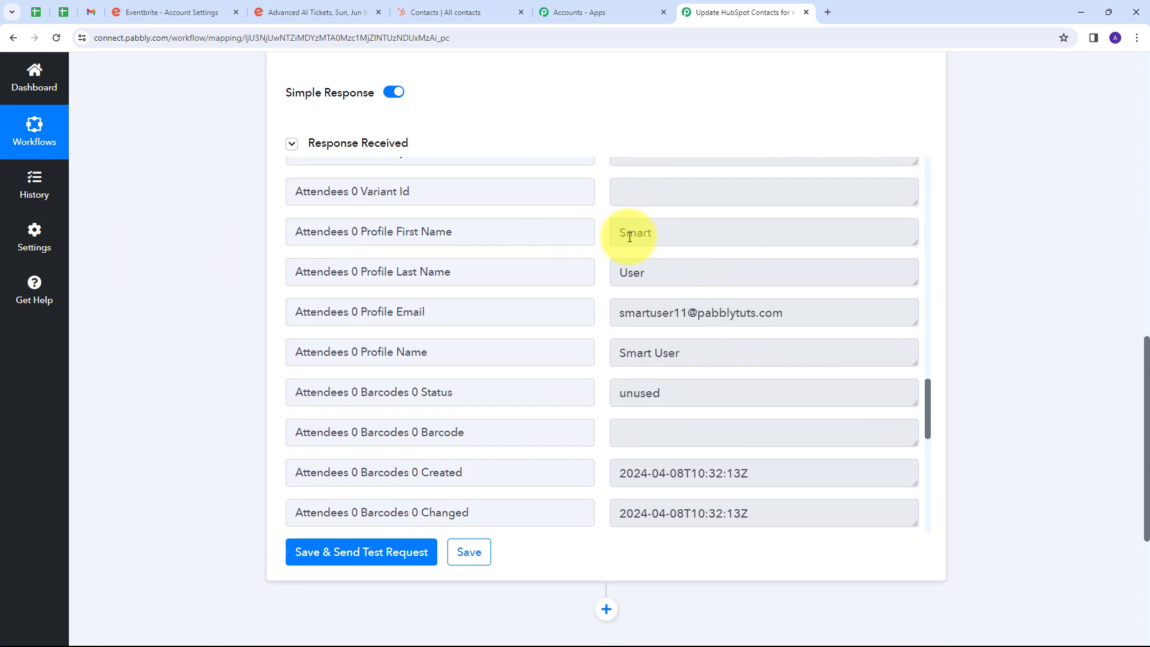
{"action": "left_click_drag", "start_coordinate": [685, 231], "coordinate": [583, 236]}
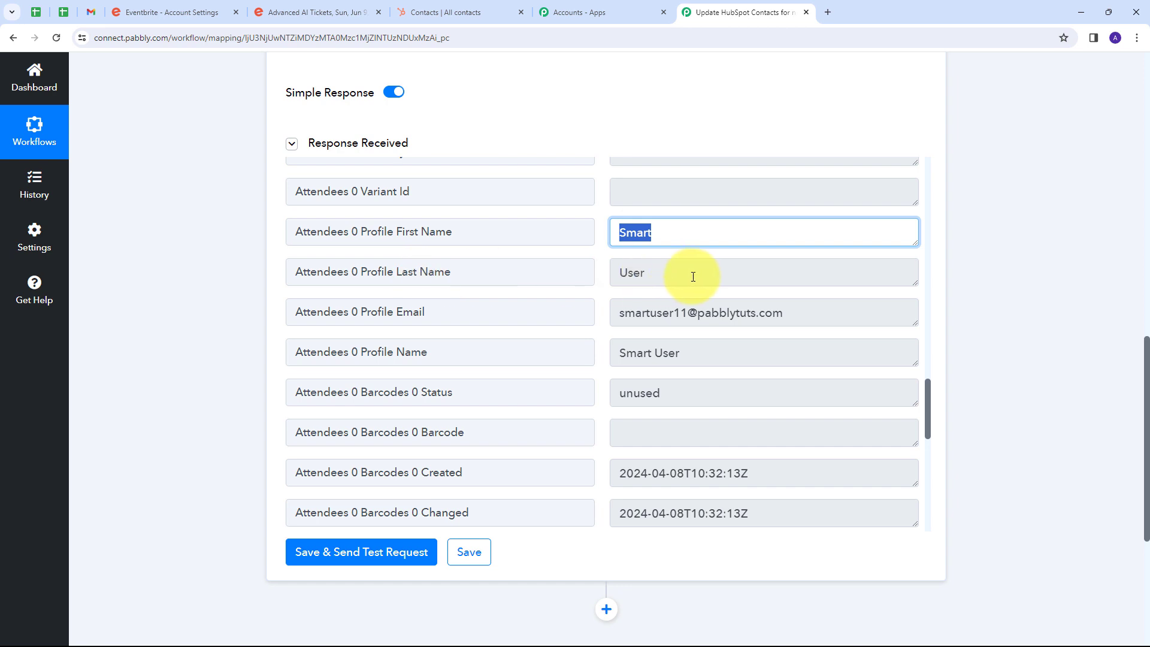
{"action": "left_click_drag", "start_coordinate": [693, 271], "coordinate": [590, 282]}
{"action": "left_click_drag", "start_coordinate": [768, 311], "coordinate": [588, 303]}
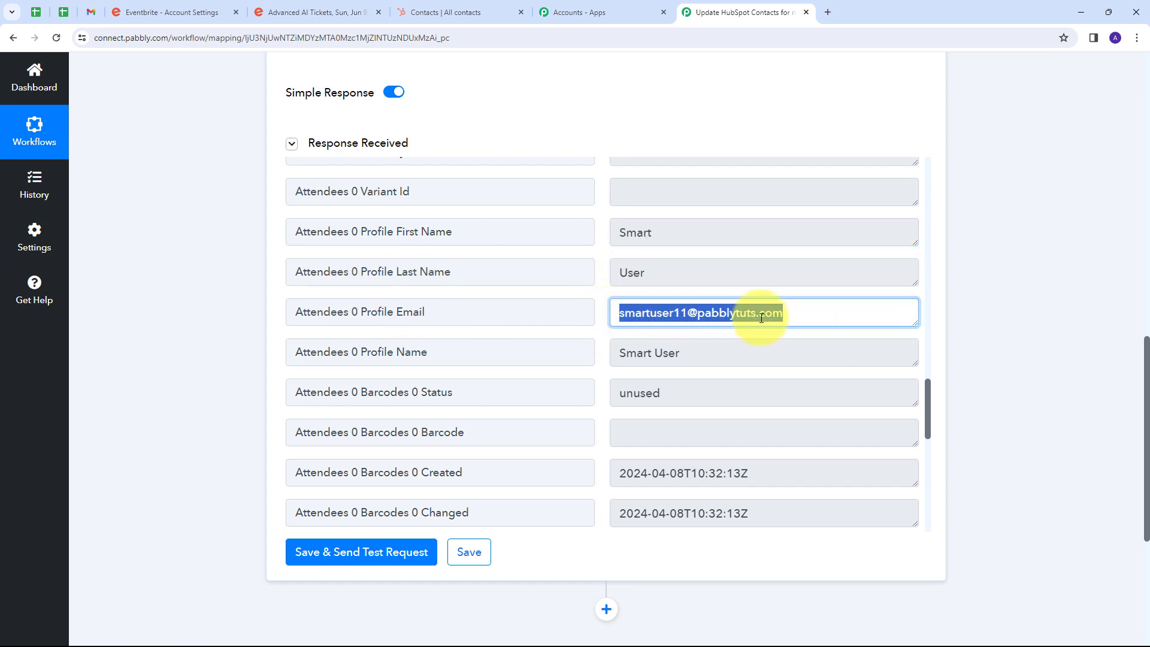
Examine the attendee's order ID, ticket class ID and profile e-mail in the Get Attendee by Order Id response.
{"action": "scroll", "coordinate": [482, 473], "scroll_direction": "down", "scroll_amount": 5}
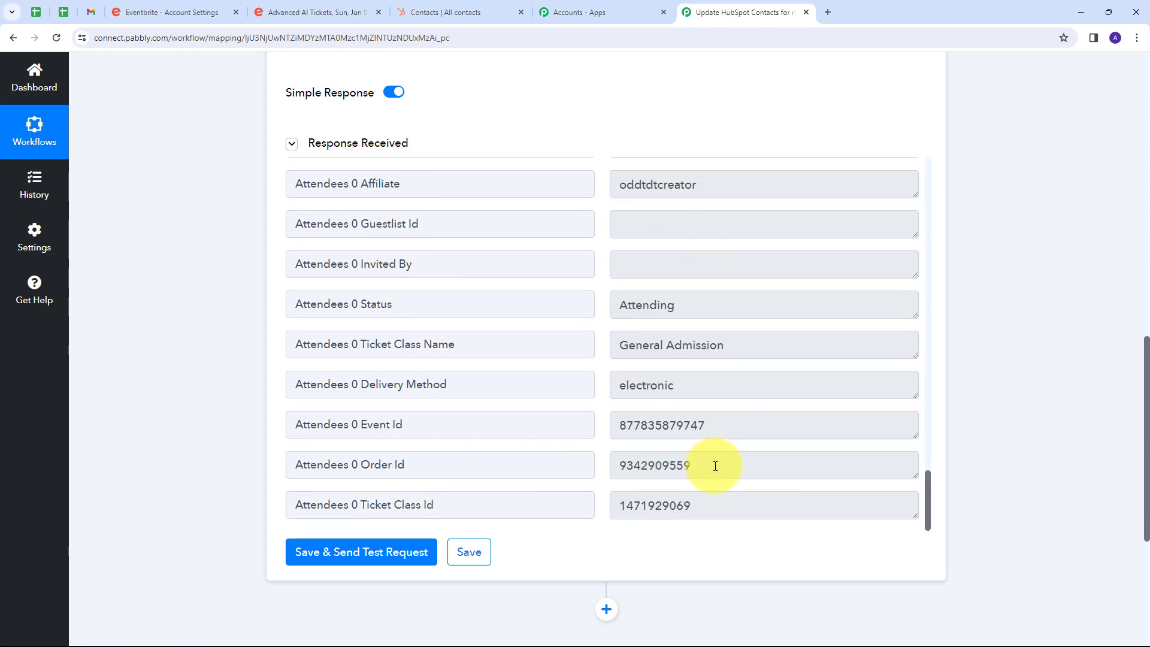
{"action": "left_click_drag", "start_coordinate": [713, 464], "coordinate": [457, 480]}
{"action": "left_click_drag", "start_coordinate": [731, 505], "coordinate": [506, 513]}
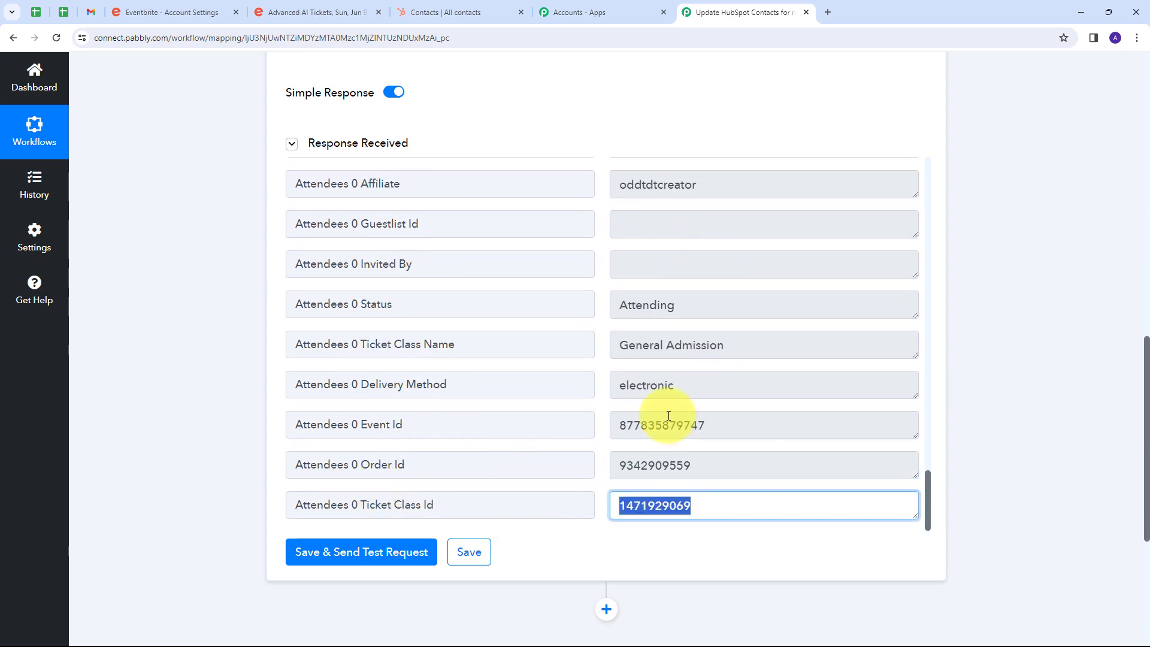
{"action": "scroll", "coordinate": [307, 287], "scroll_direction": "up", "scroll_amount": 5}
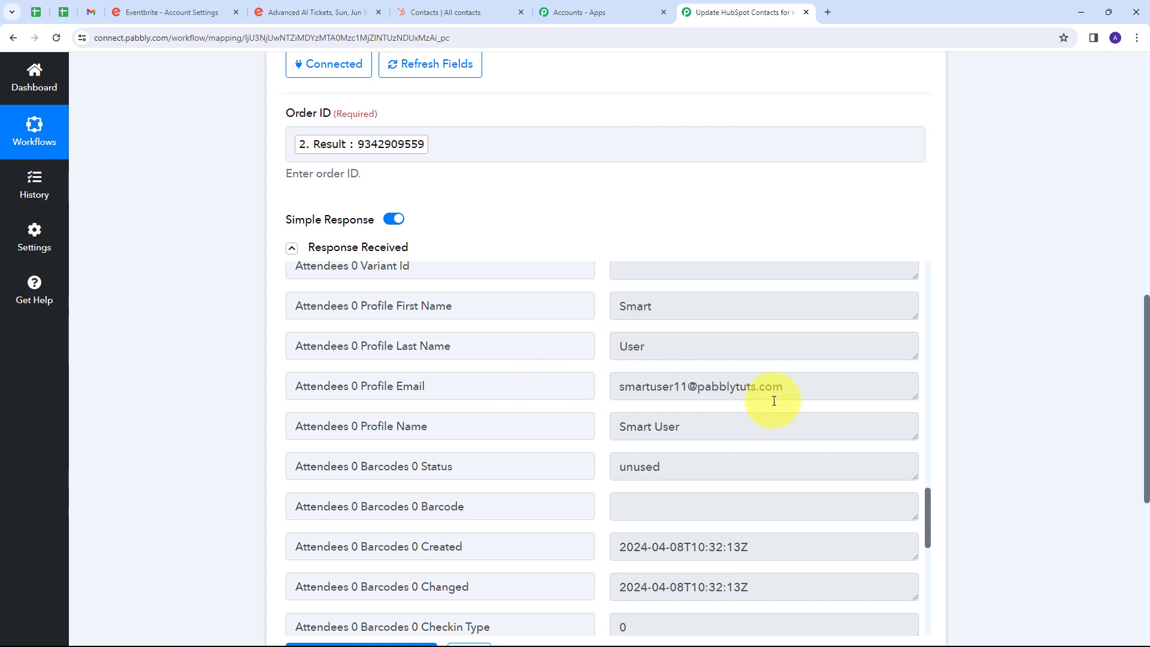
{"action": "left_click_drag", "start_coordinate": [805, 392], "coordinate": [560, 395]}
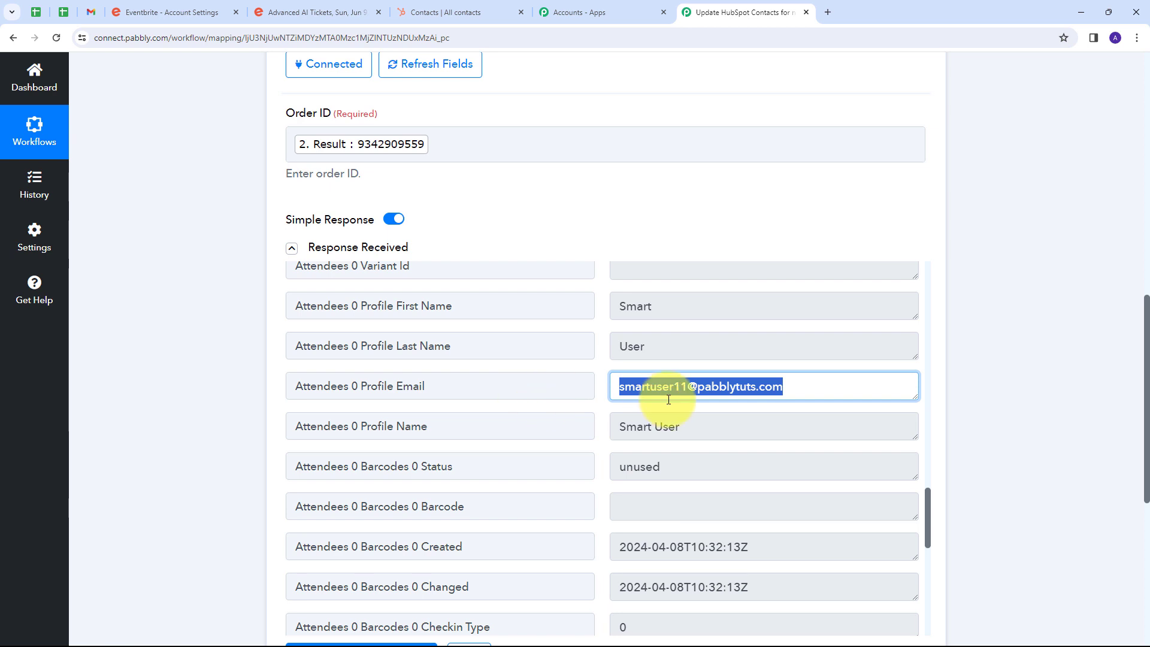
Add a HubSpot CRM action after the Get Attendee by Order Id step with Search a Contact as the action event.
{"action": "scroll", "coordinate": [970, 293], "scroll_direction": "down", "scroll_amount": 5}
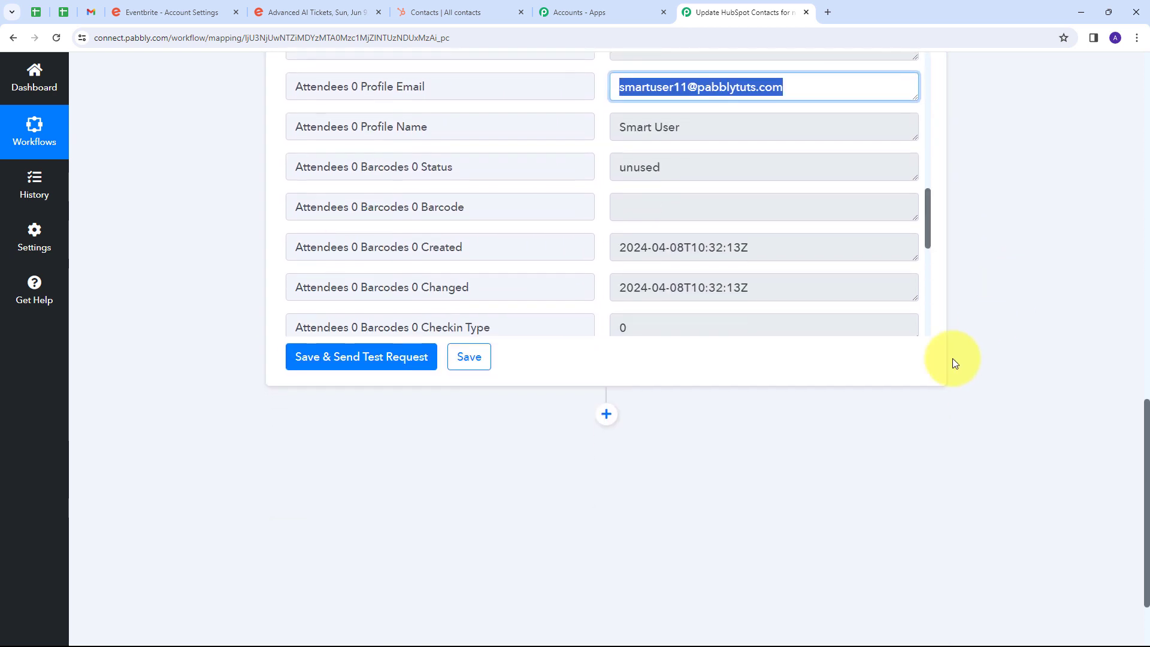
{"action": "left_click", "coordinate": [599, 422]}
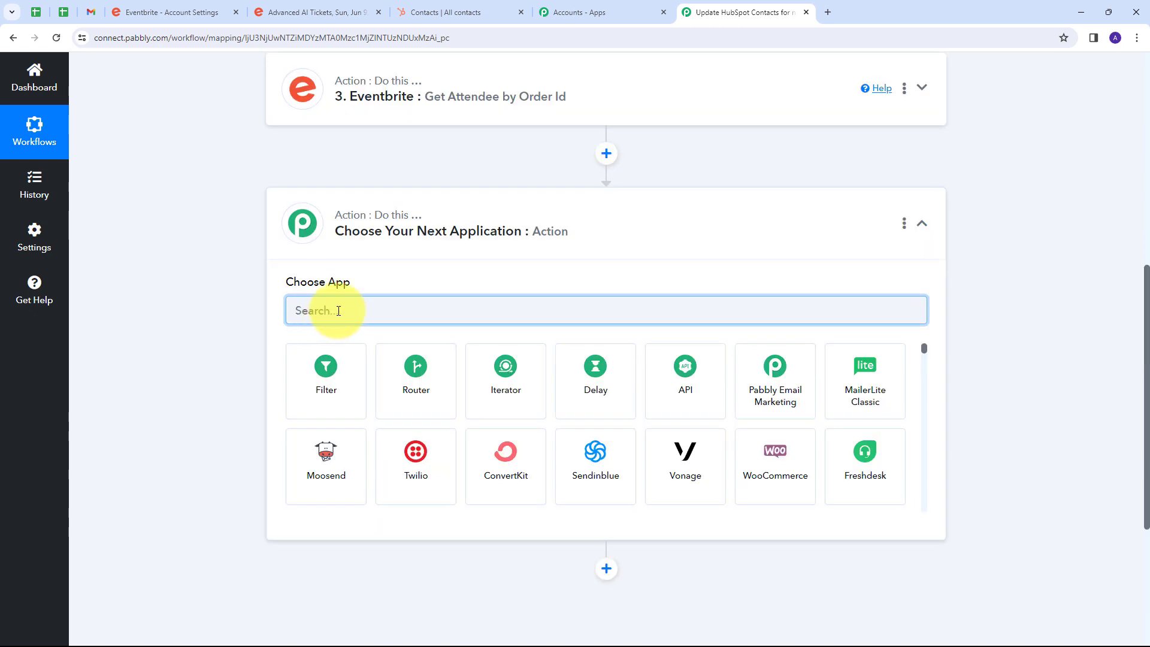
{"action": "type", "text": "Hubspot"}
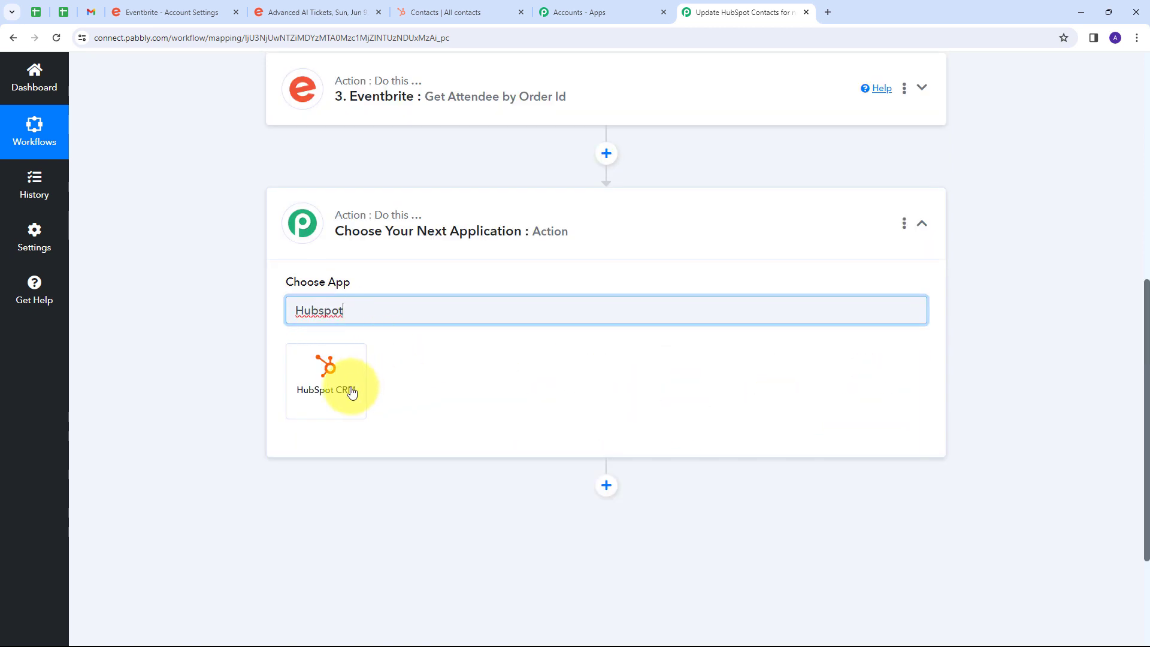
{"action": "left_click", "coordinate": [319, 383]}
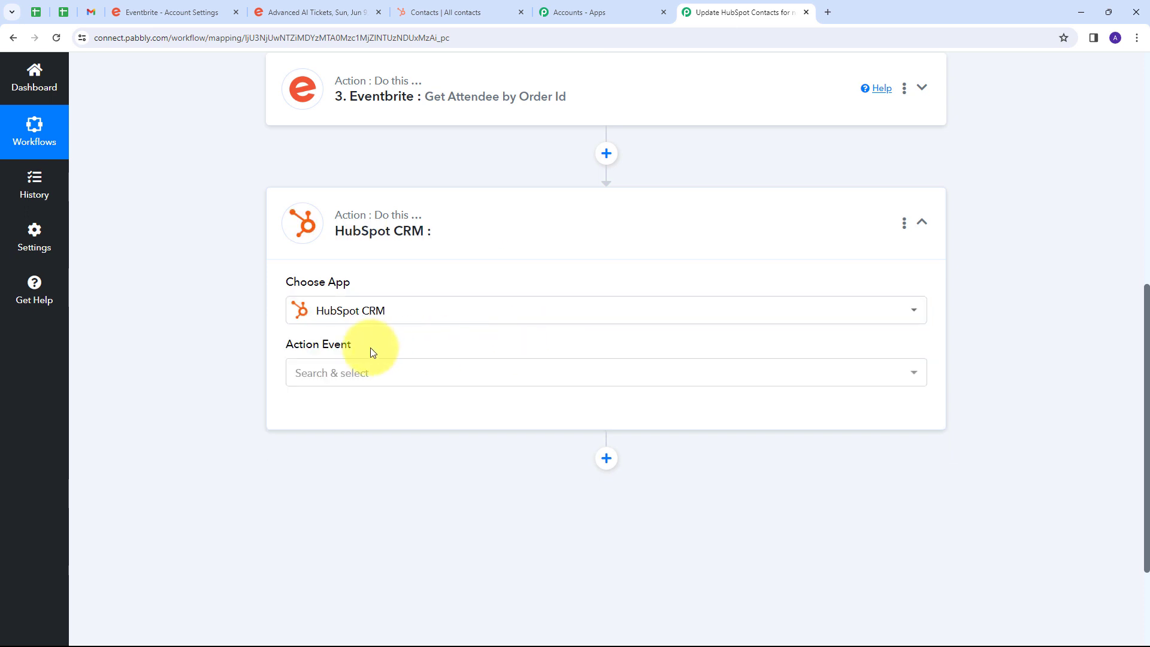
{"action": "left_click", "coordinate": [593, 372]}
{"action": "scroll", "coordinate": [336, 228], "scroll_direction": "down", "scroll_amount": 5}
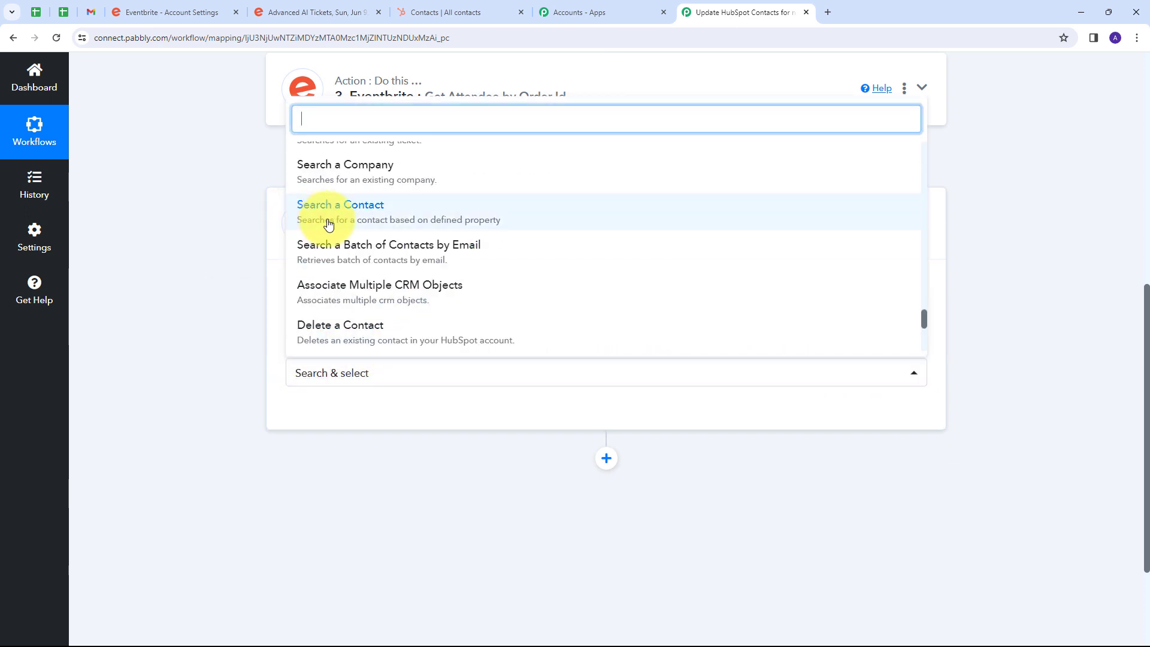
{"action": "left_click", "coordinate": [364, 216]}
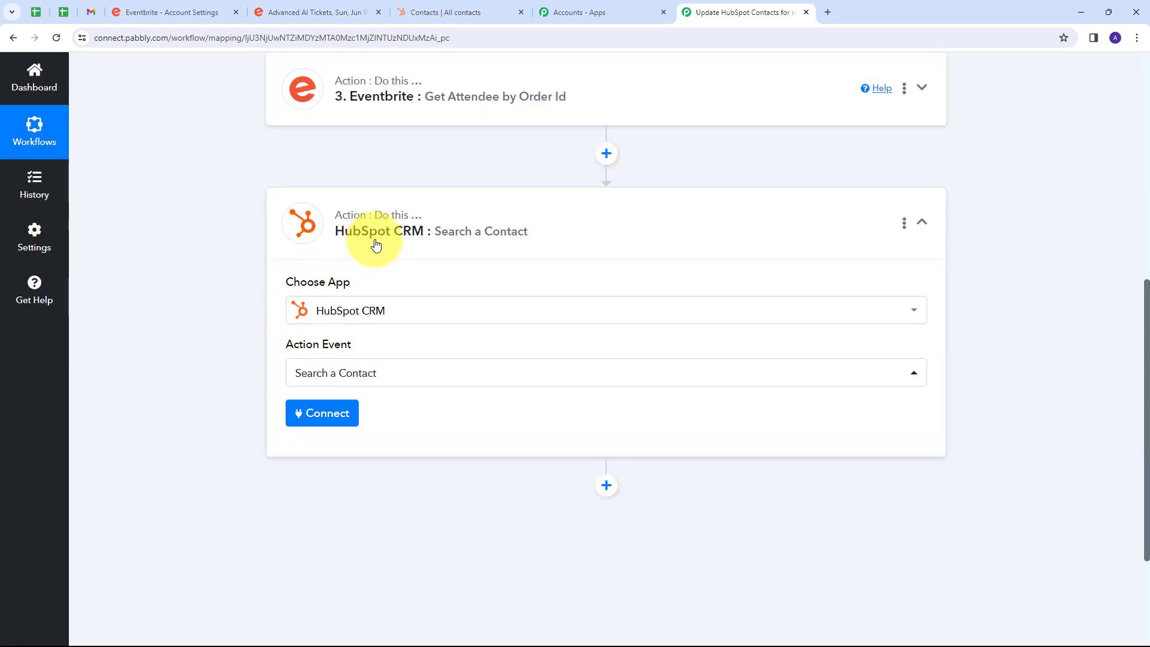
Add a new HubSpot CRM connection for the Search a Contact action and authorize it with the first listed HubSpot account.
{"action": "left_click", "coordinate": [313, 423]}
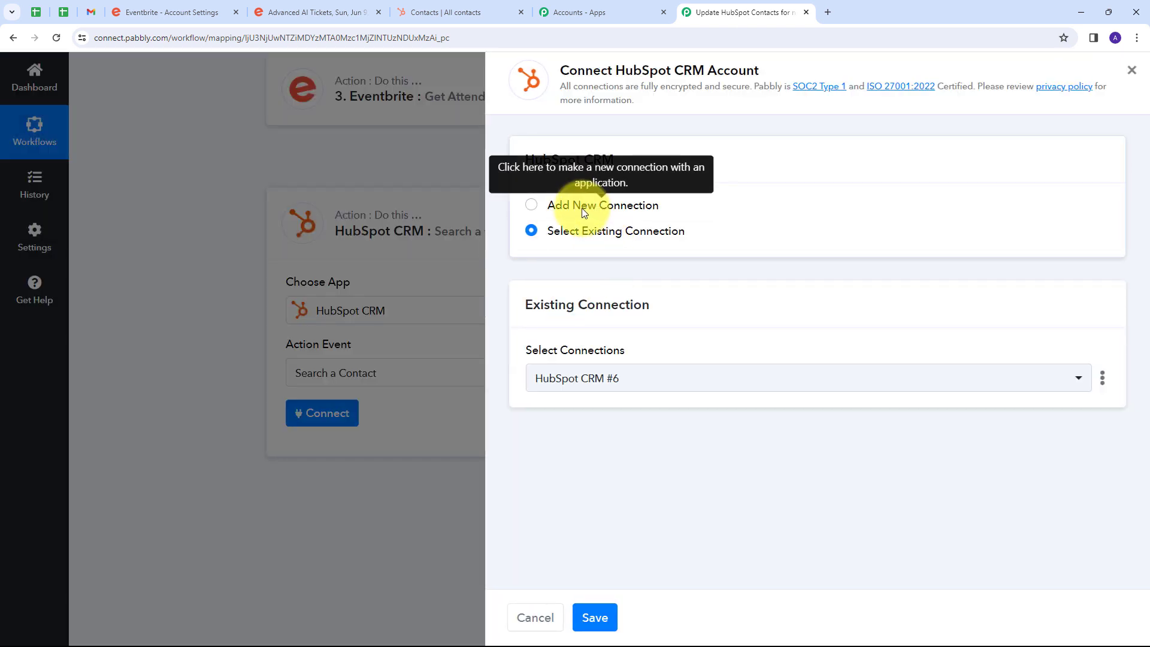
{"action": "left_click", "coordinate": [581, 207]}
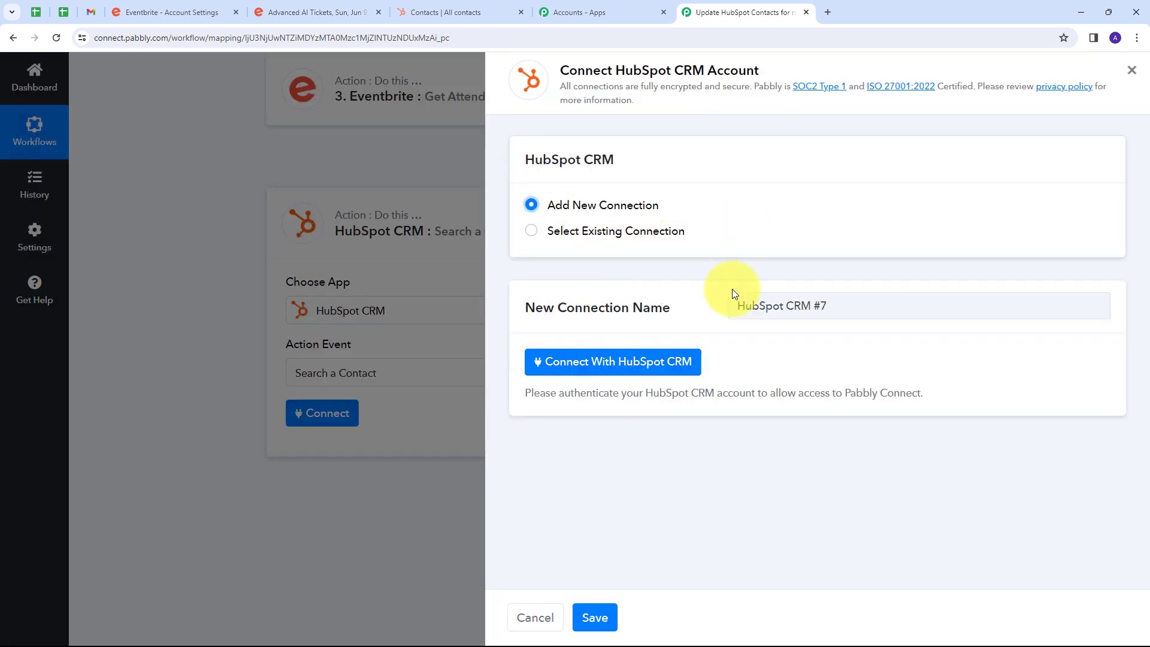
{"action": "left_click", "coordinate": [591, 365]}
{"action": "scroll", "coordinate": [333, 193], "scroll_direction": "down", "scroll_amount": 1}
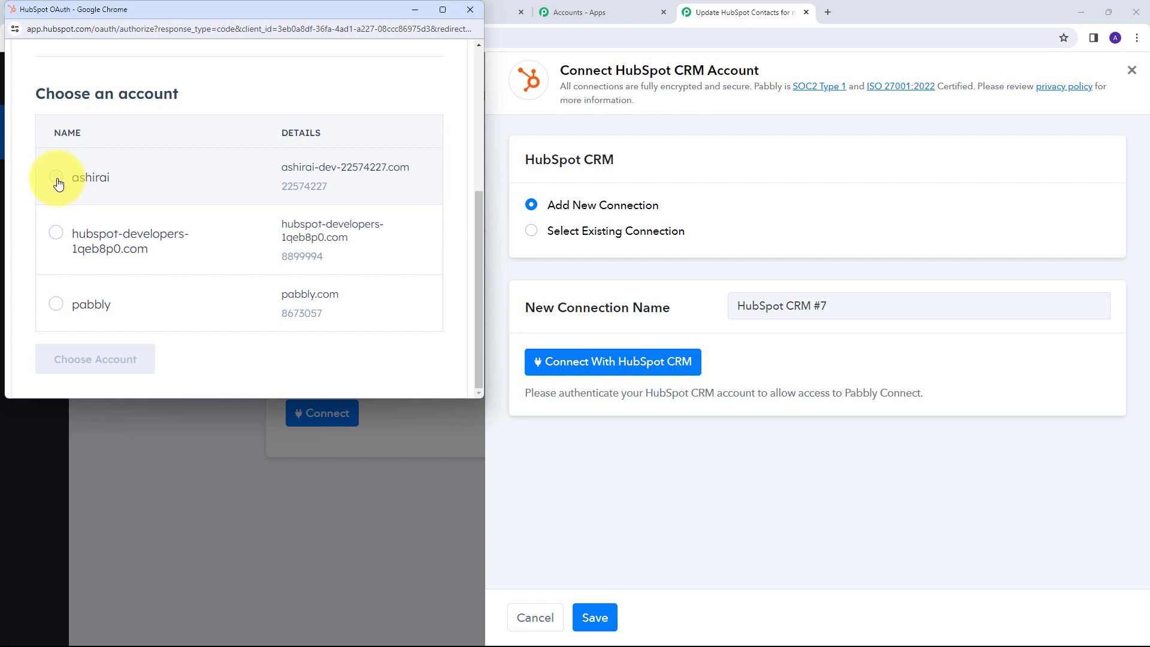
{"action": "left_click", "coordinate": [57, 179]}
{"action": "left_click", "coordinate": [103, 363]}
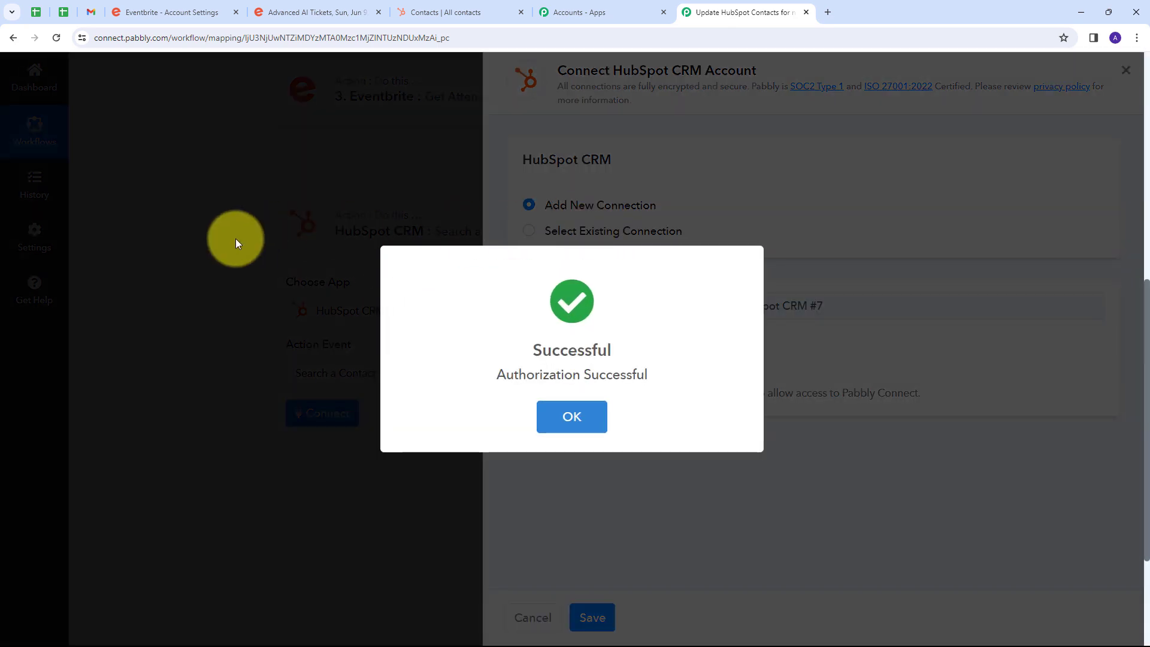
Set the contact search's Matching Property to Email and its Operator to Equals.
{"action": "scroll", "coordinate": [599, 273], "scroll_direction": "down", "scroll_amount": 3}
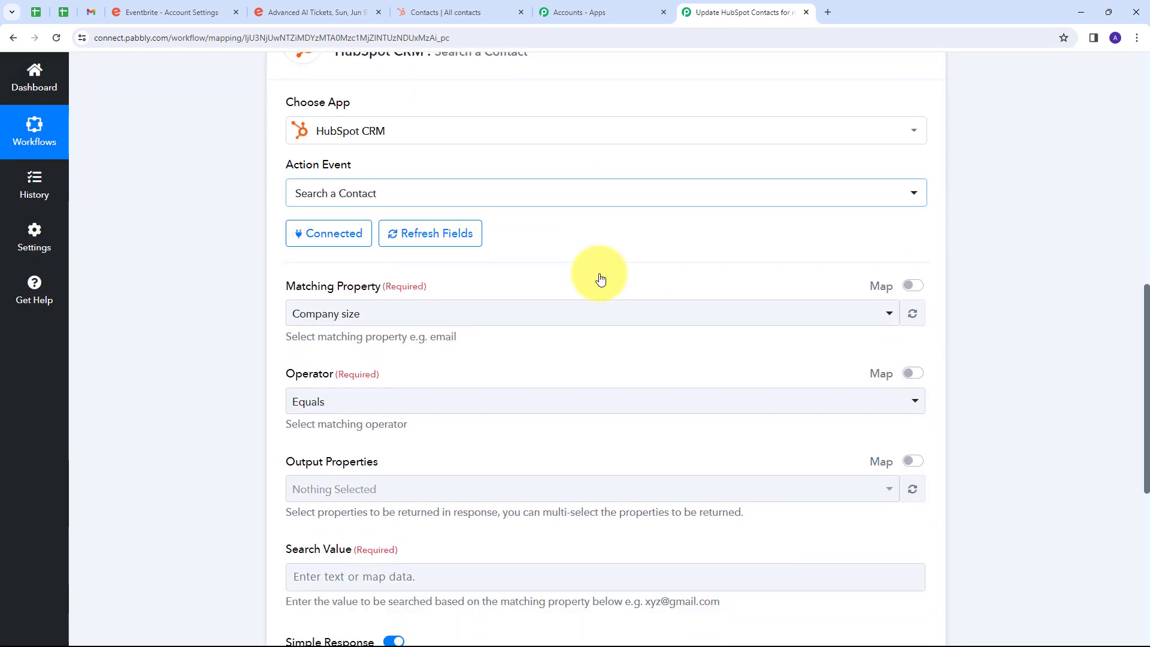
{"action": "scroll", "coordinate": [599, 277], "scroll_direction": "down", "scroll_amount": 2}
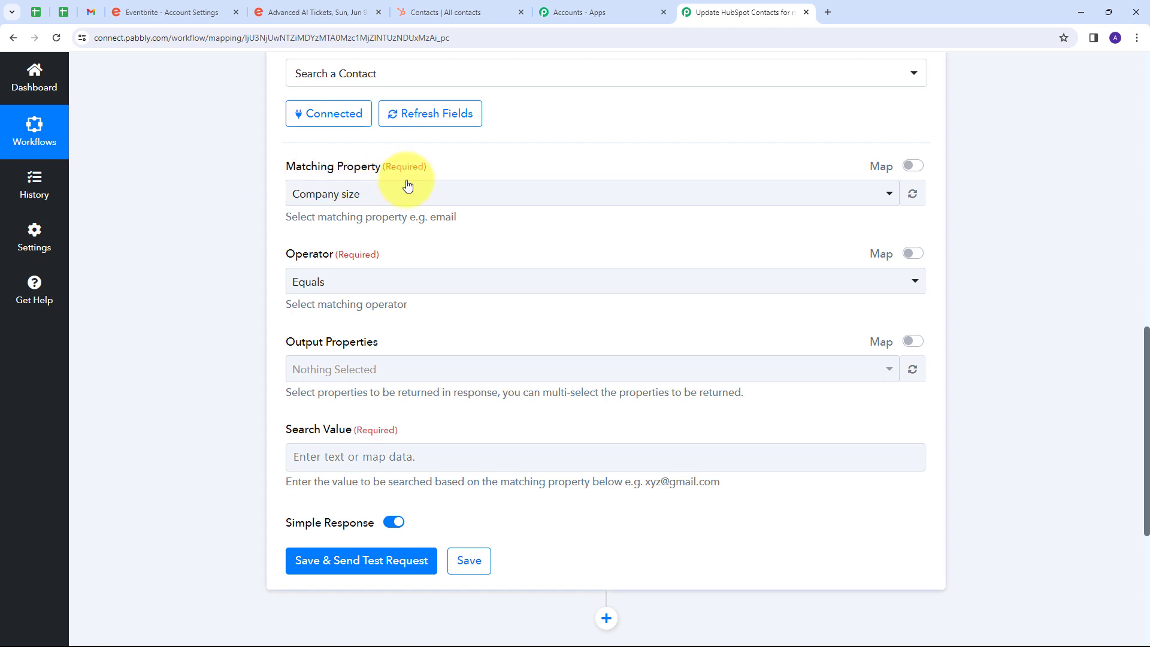
{"action": "left_click", "coordinate": [469, 192]}
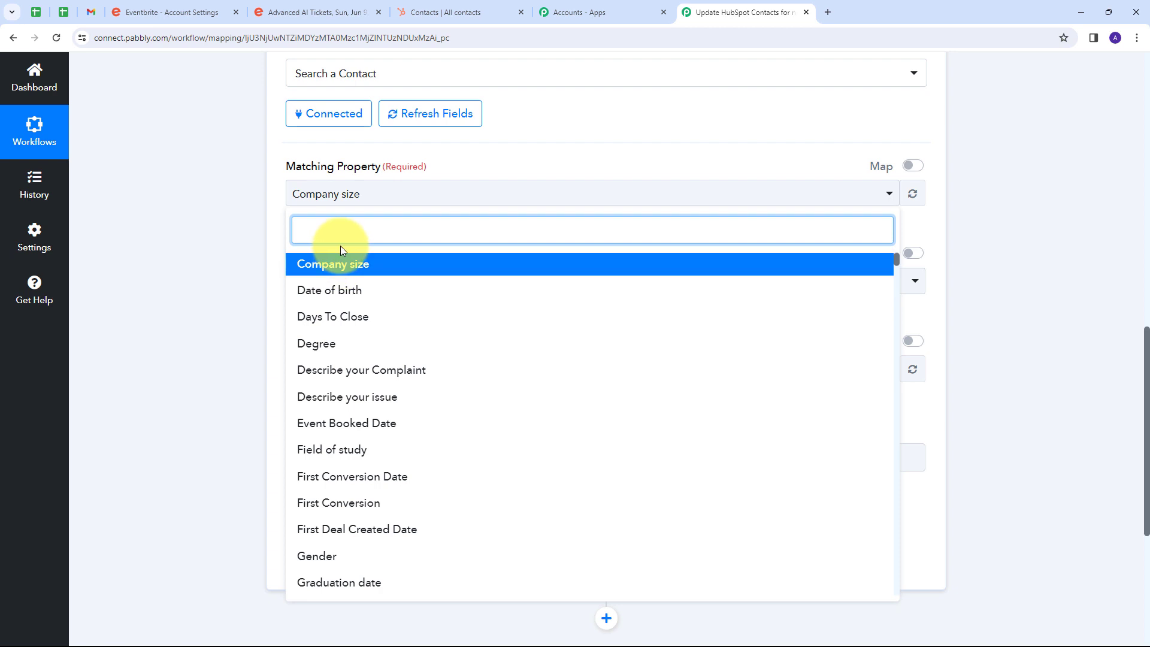
{"action": "type", "text": "email"}
{"action": "scroll", "coordinate": [402, 336], "scroll_direction": "down", "scroll_amount": 5}
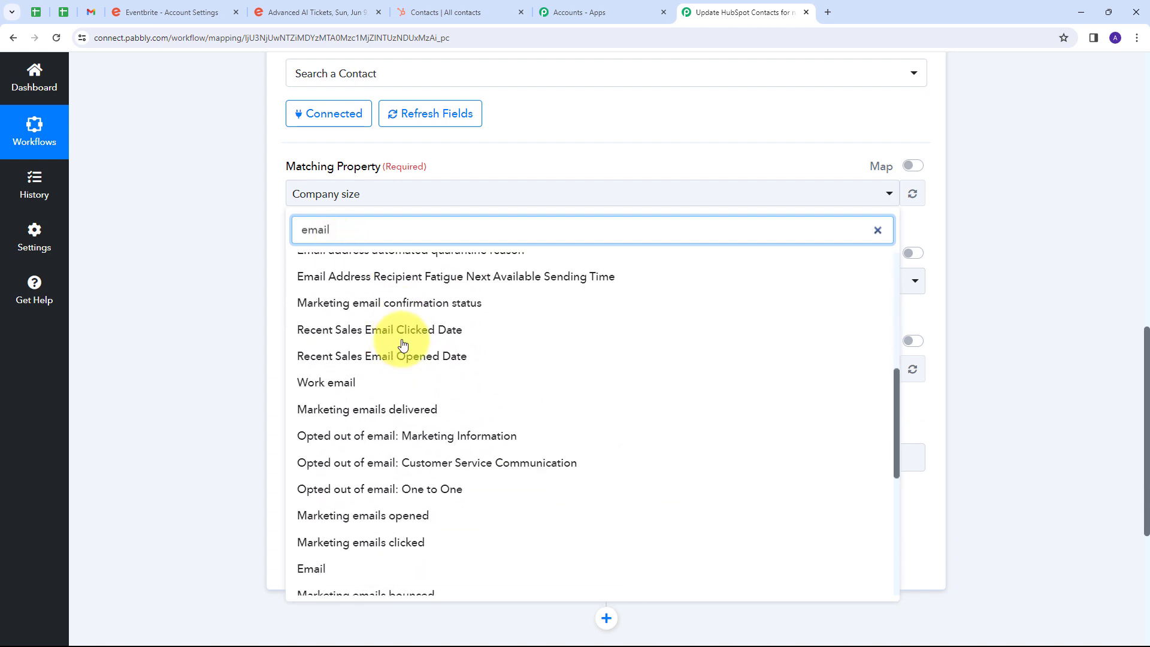
{"action": "scroll", "coordinate": [403, 345], "scroll_direction": "down", "scroll_amount": 2}
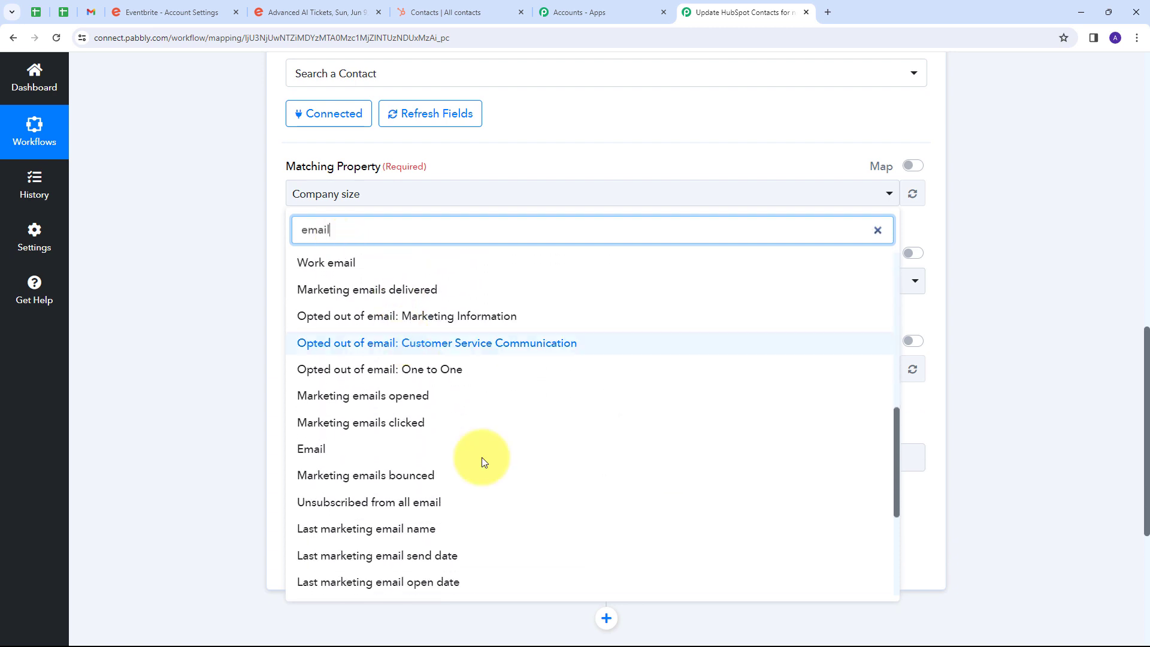
{"action": "left_click", "coordinate": [316, 456]}
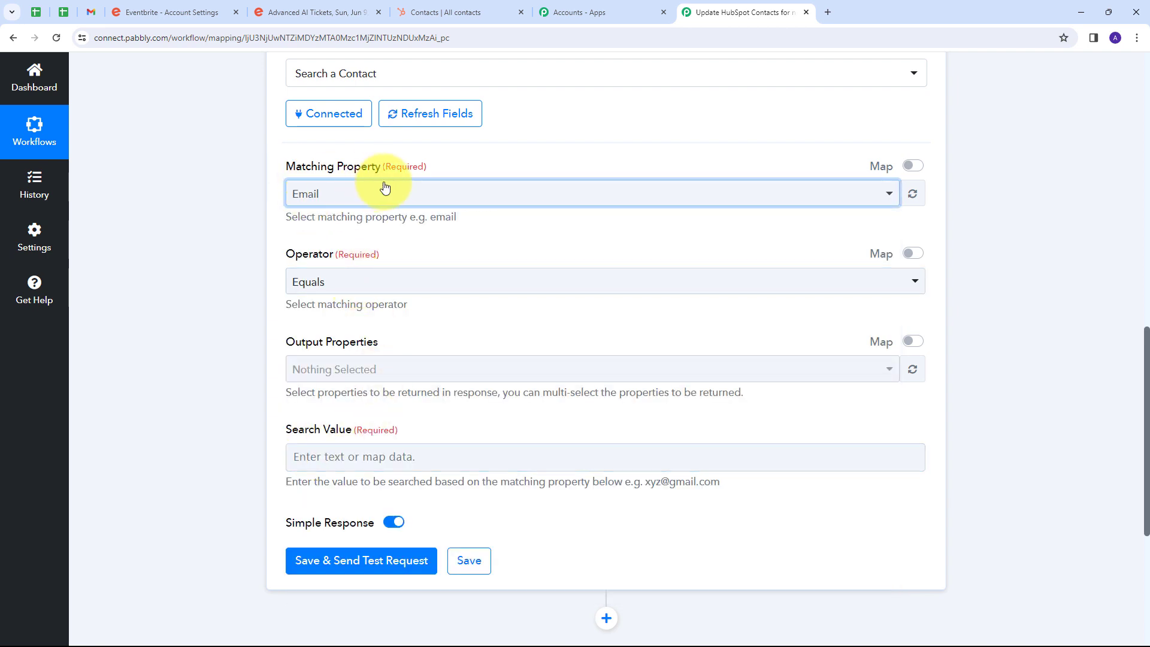
{"action": "scroll", "coordinate": [332, 235], "scroll_direction": "down", "scroll_amount": 1}
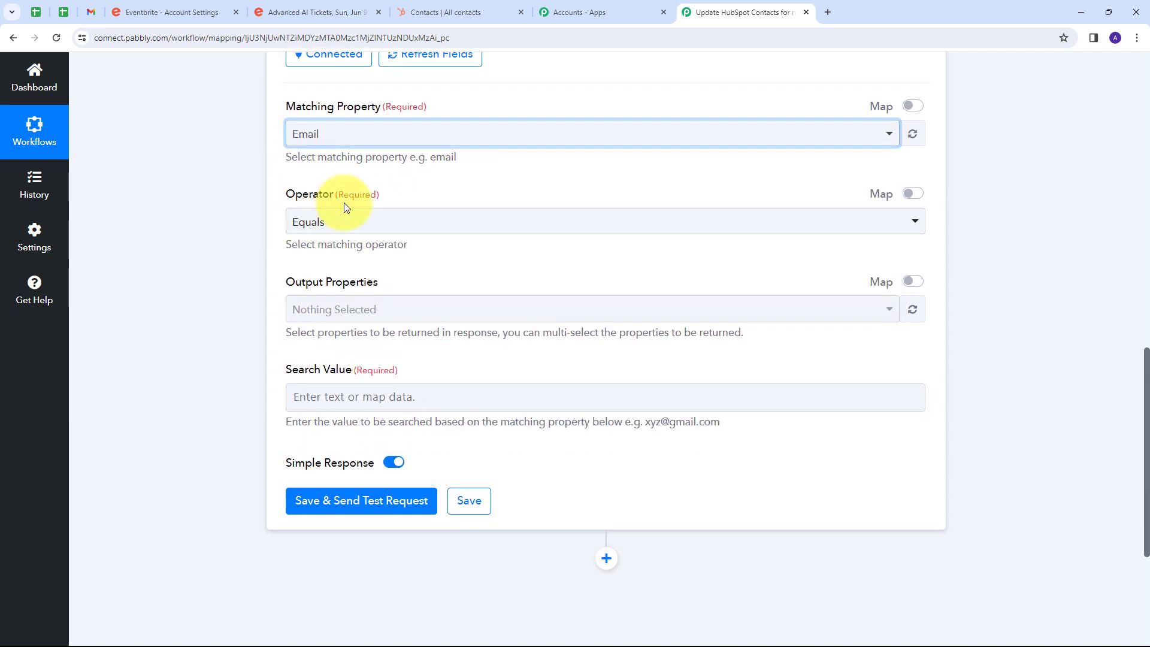
{"action": "left_click", "coordinate": [338, 231]}
{"action": "left_click", "coordinate": [313, 290]}
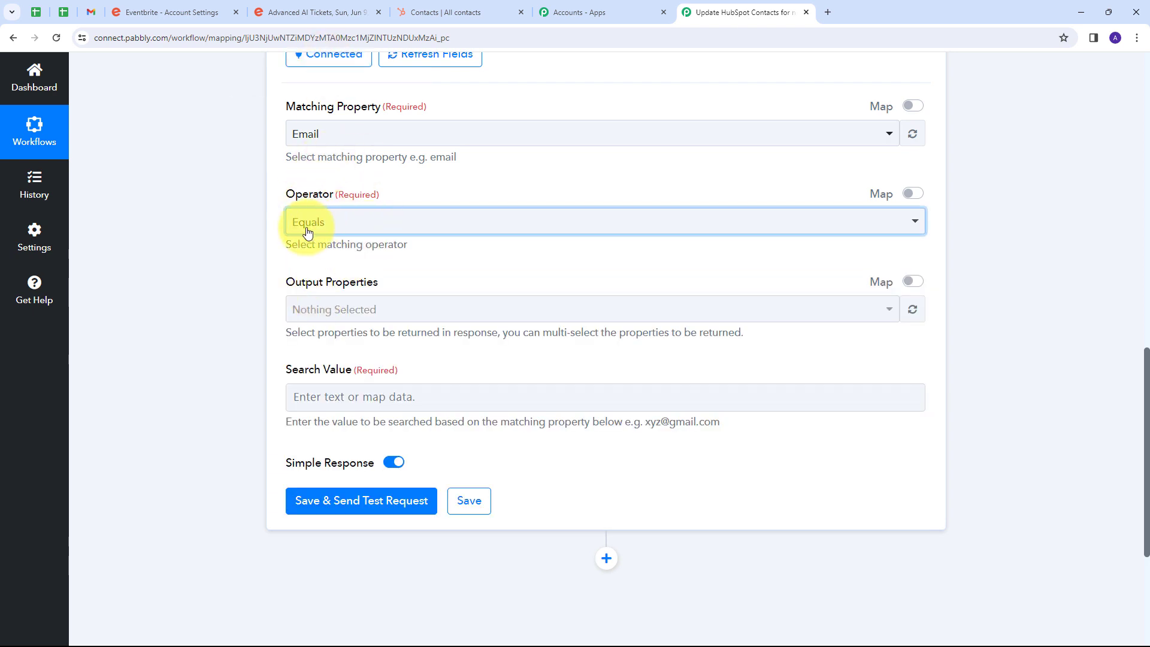
Select Event Booked Date and Email as the Output Properties of the contact search.
{"action": "scroll", "coordinate": [371, 237], "scroll_direction": "down", "scroll_amount": 1}
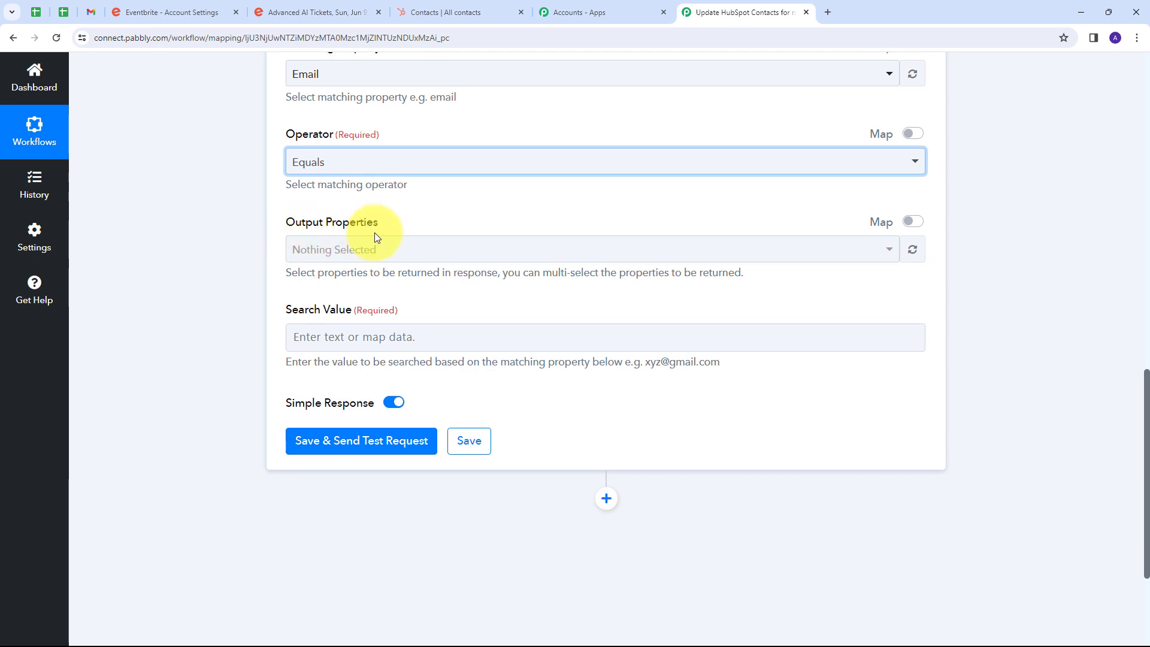
{"action": "left_click", "coordinate": [449, 254]}
{"action": "type", "text": "event"}
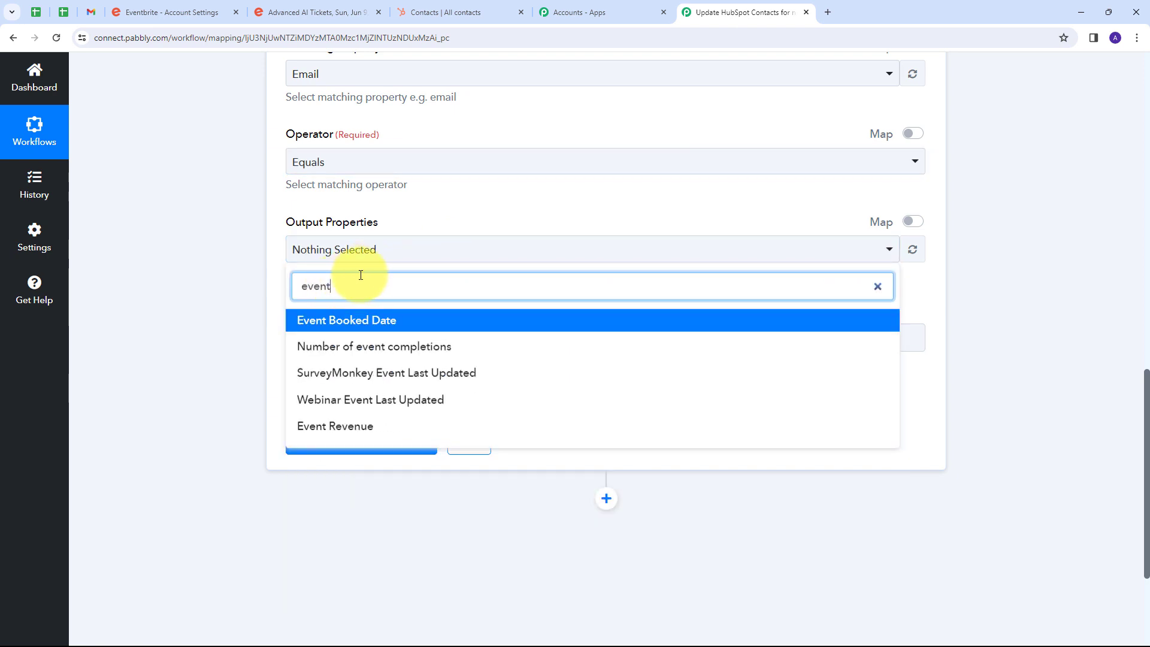
{"action": "left_click", "coordinate": [391, 324]}
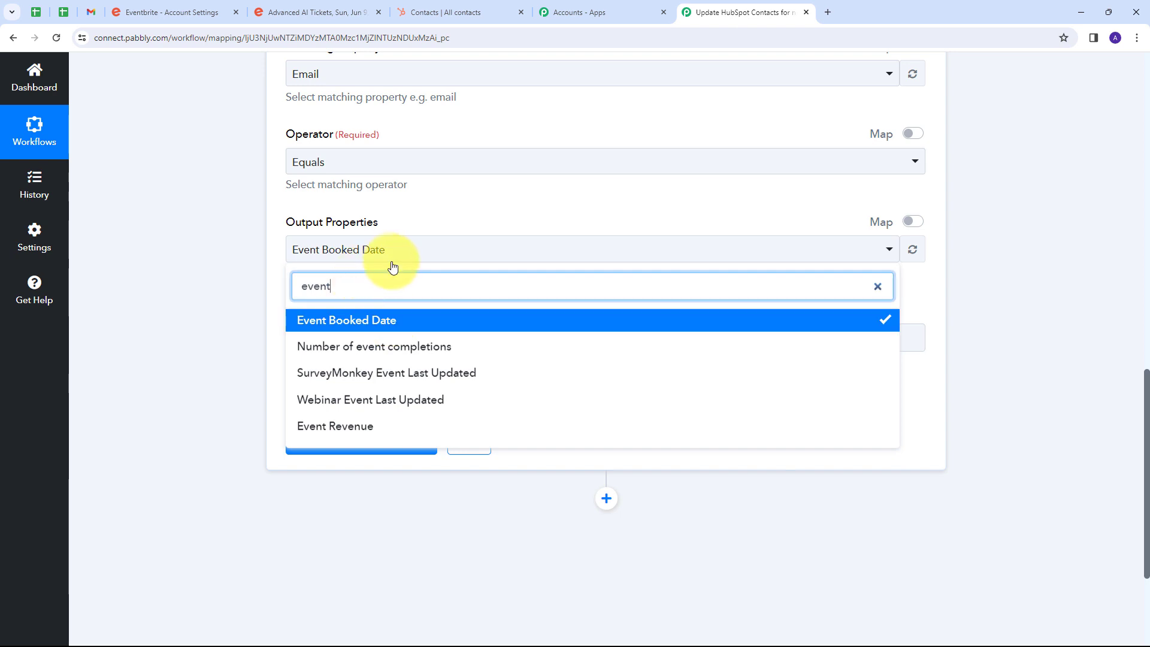
{"action": "left_click_drag", "start_coordinate": [362, 288], "coordinate": [282, 300]}
{"action": "left_click", "coordinate": [282, 298]}
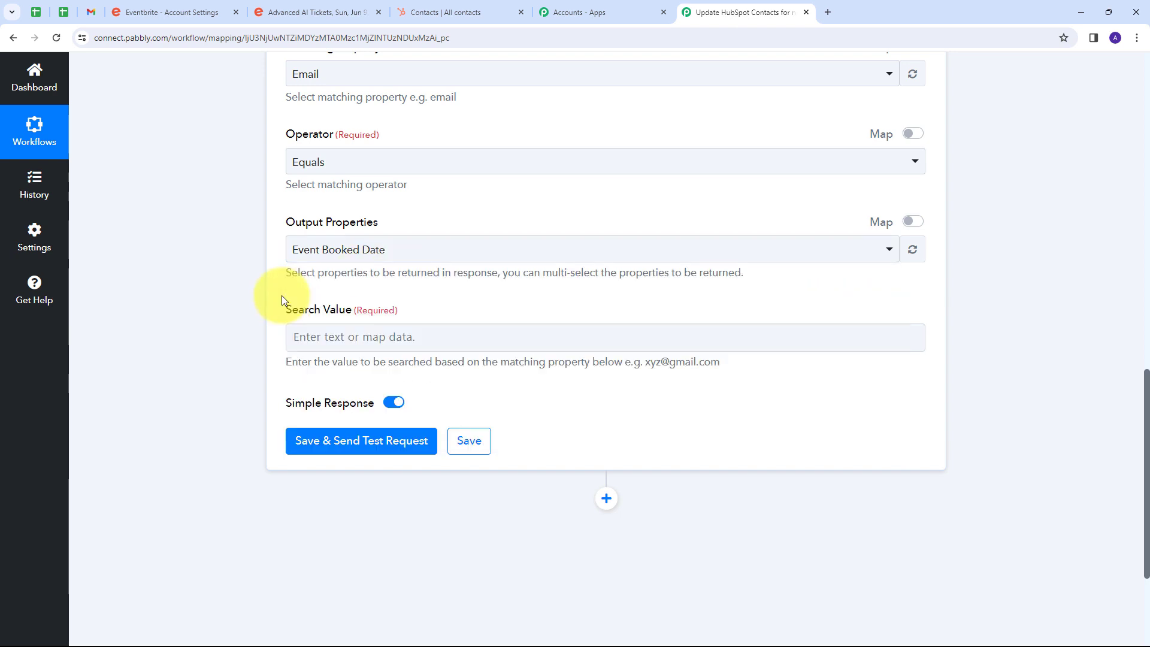
{"action": "type", "text": "email"}
{"action": "scroll", "coordinate": [308, 437], "scroll_direction": "down", "scroll_amount": 2}
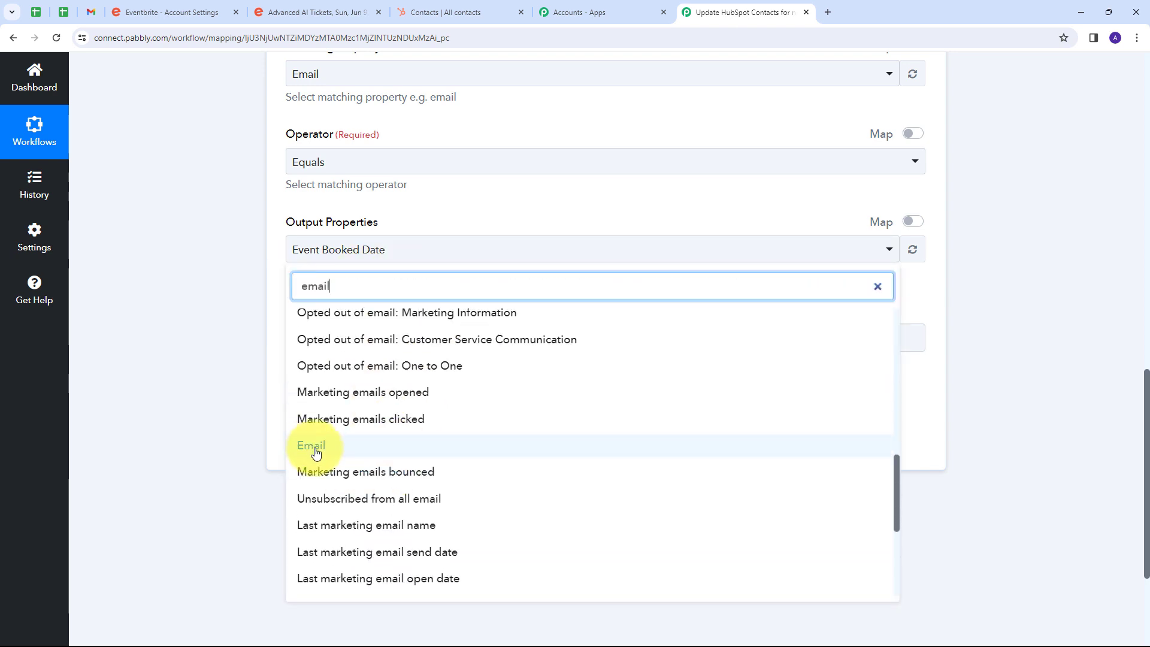
{"action": "left_click", "coordinate": [316, 446]}
{"action": "left_click", "coordinate": [473, 221]}
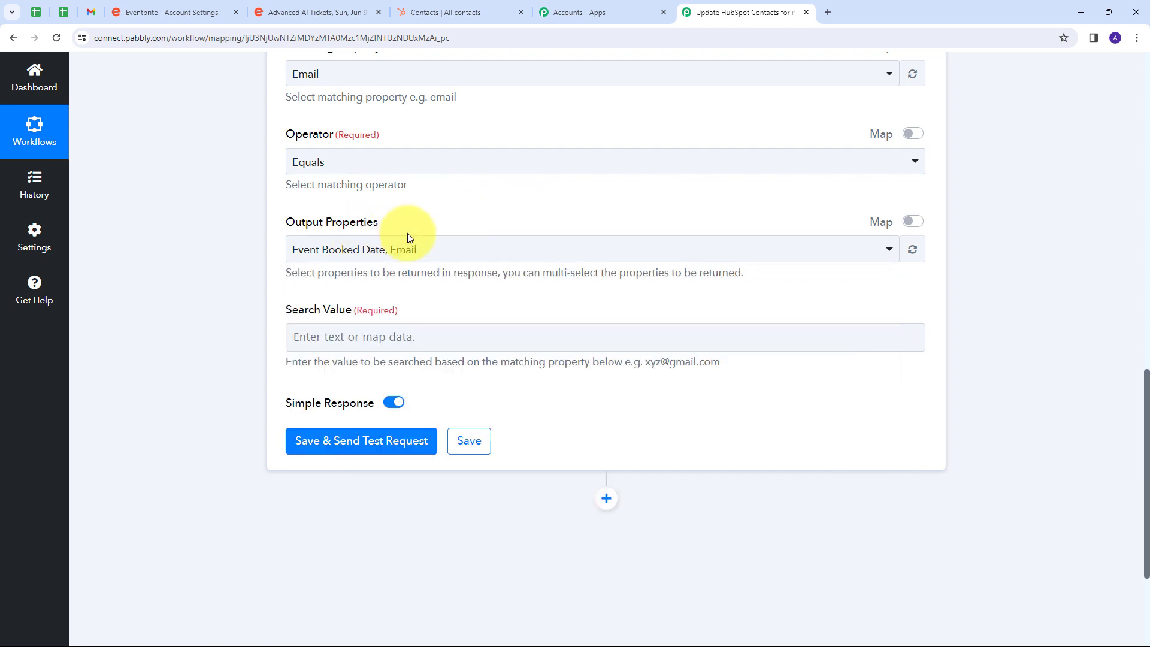
Map Attendees 0 Profile Email from the Get Attendee by Order Id step as the Search Value, then save and send a test request.
{"action": "scroll", "coordinate": [407, 237], "scroll_direction": "down", "scroll_amount": 1}
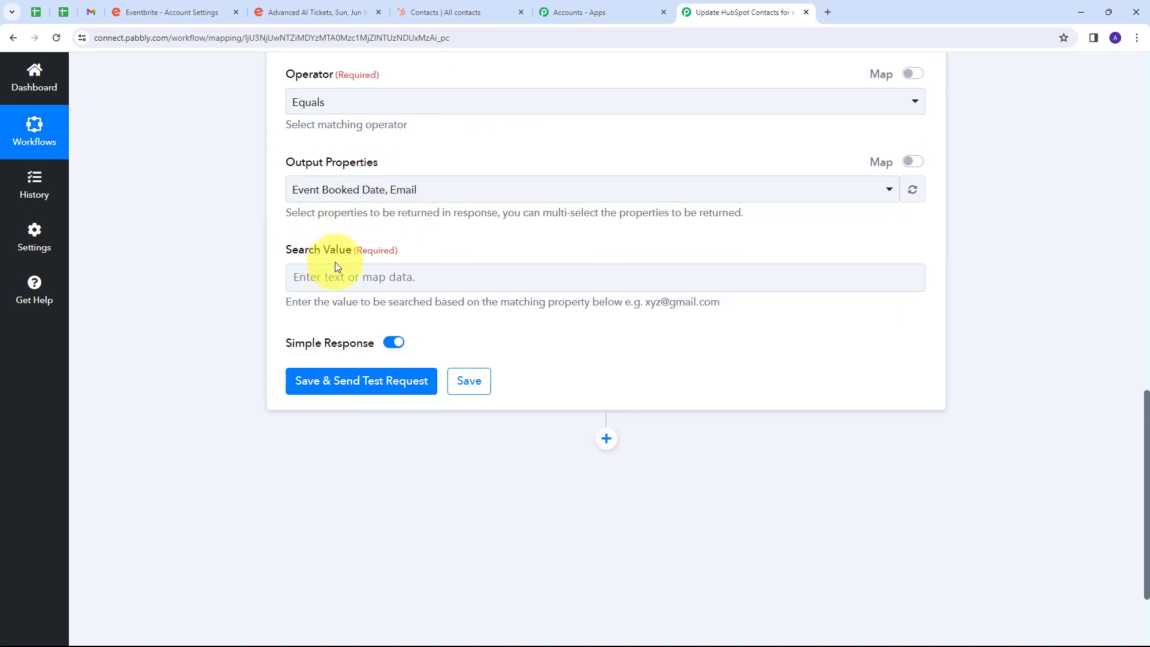
{"action": "left_click", "coordinate": [353, 277]}
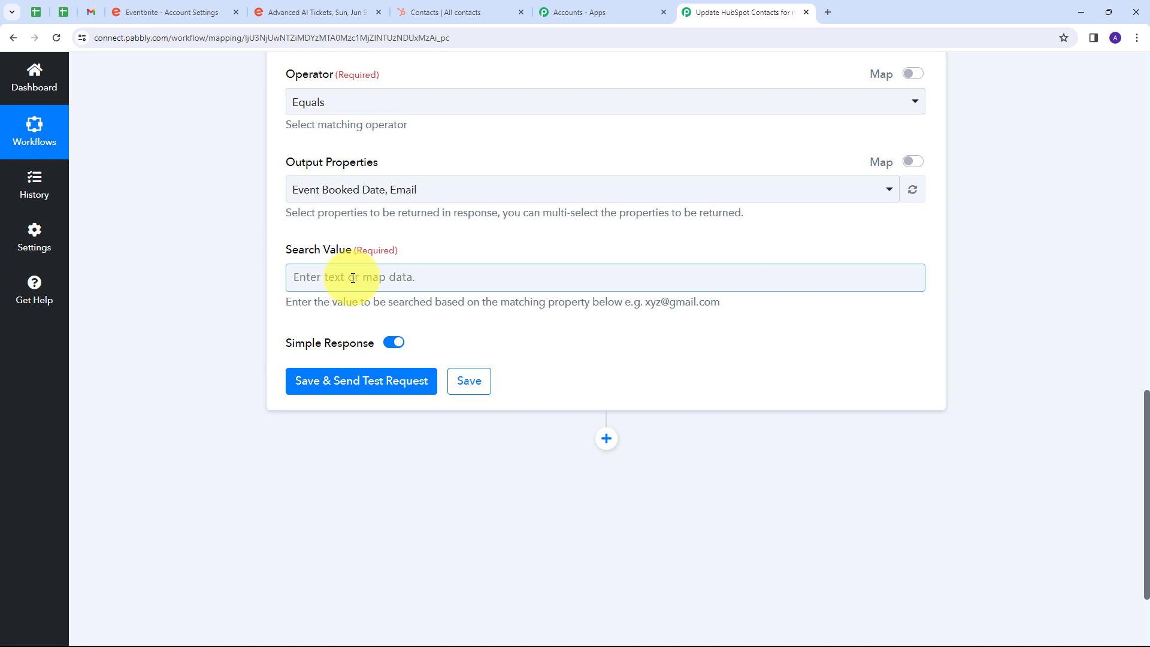
{"action": "left_click", "coordinate": [353, 278]}
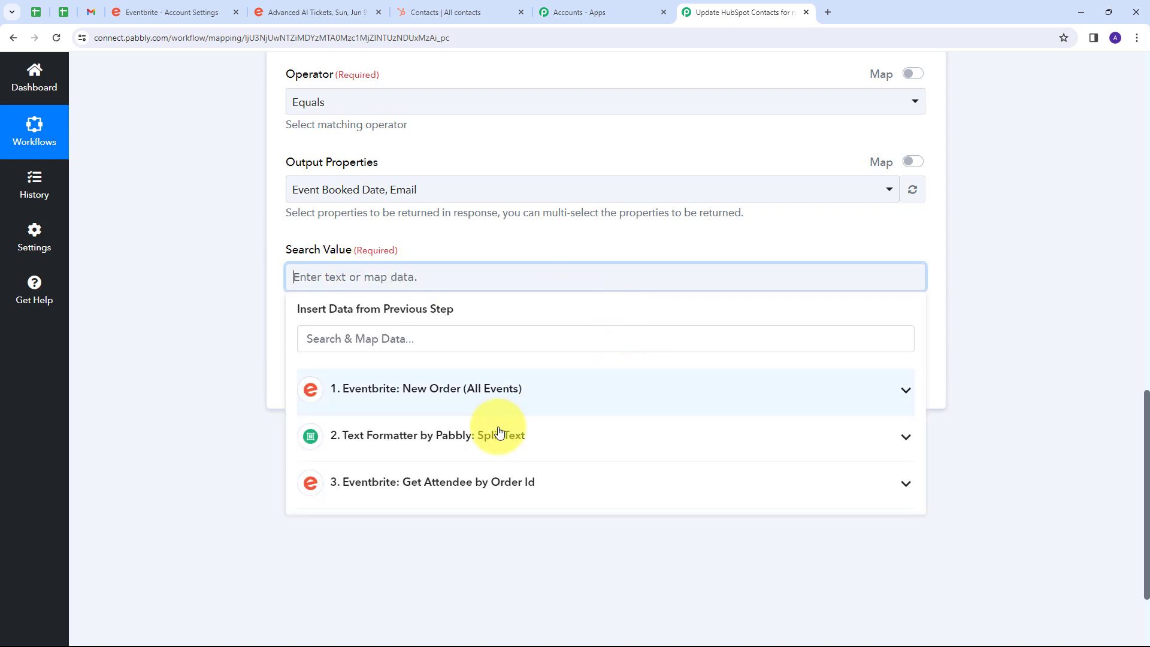
{"action": "left_click", "coordinate": [498, 484]}
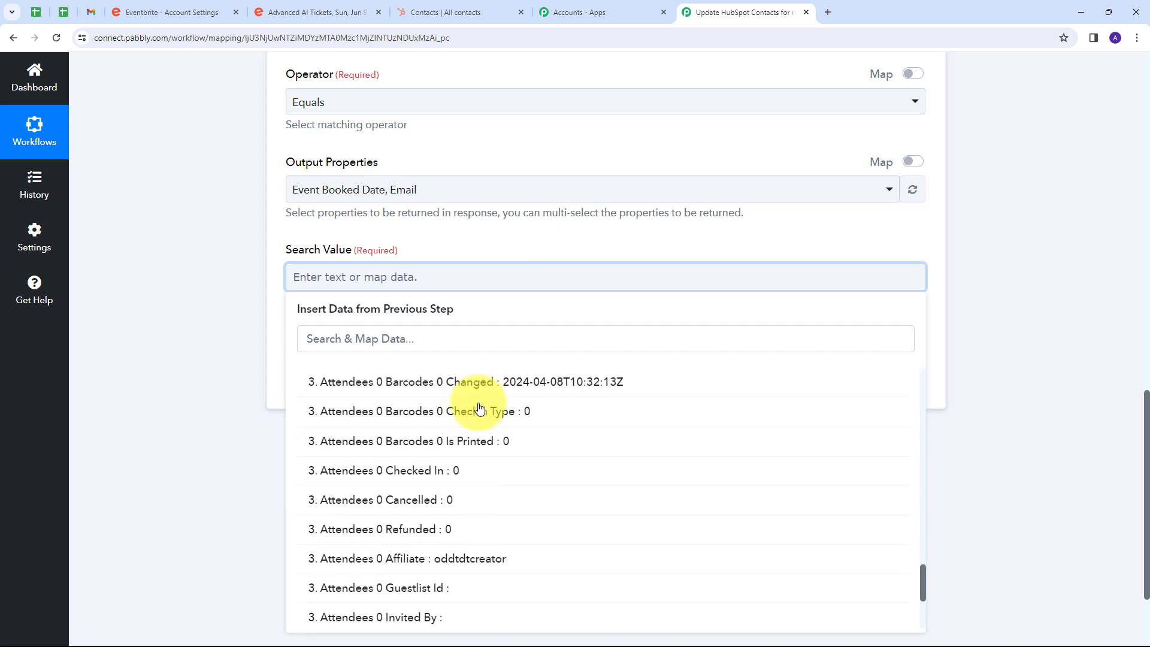
{"action": "scroll", "coordinate": [513, 402], "scroll_direction": "up", "scroll_amount": 4}
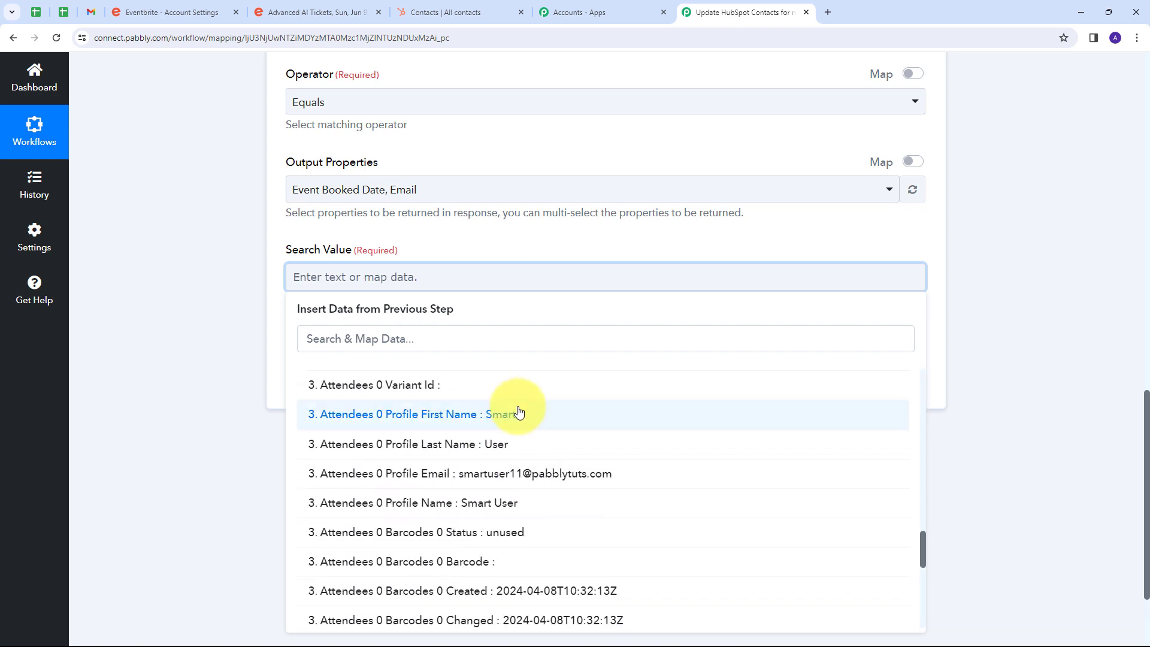
{"action": "left_click", "coordinate": [526, 477]}
{"action": "left_click", "coordinate": [533, 244]}
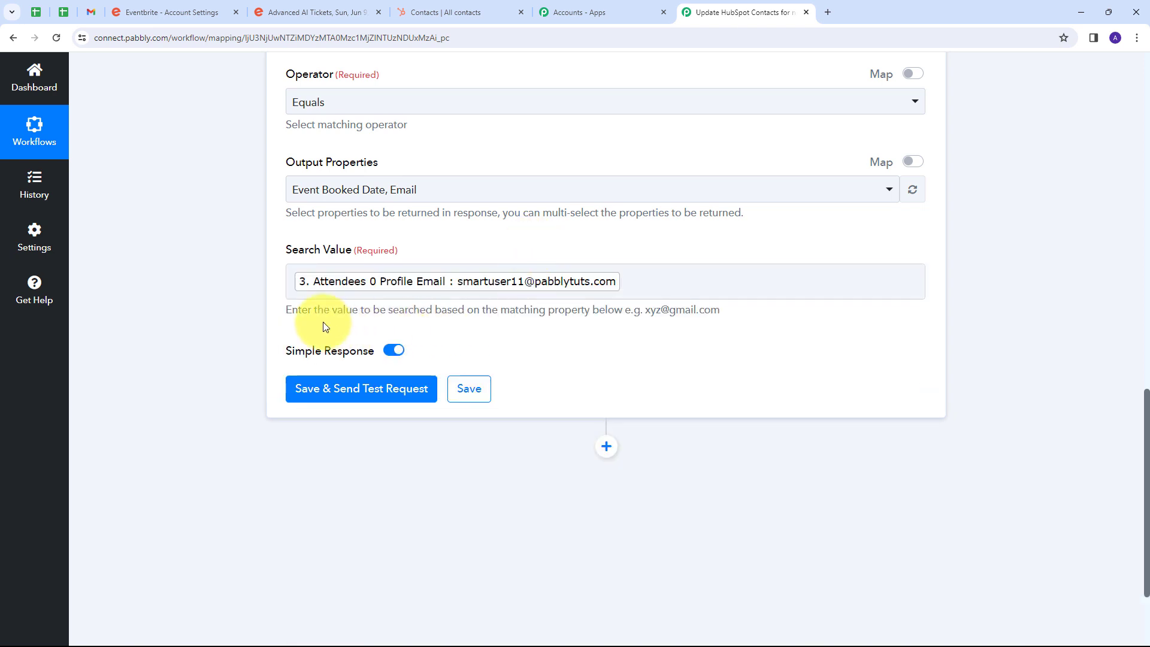
{"action": "left_click", "coordinate": [347, 394]}
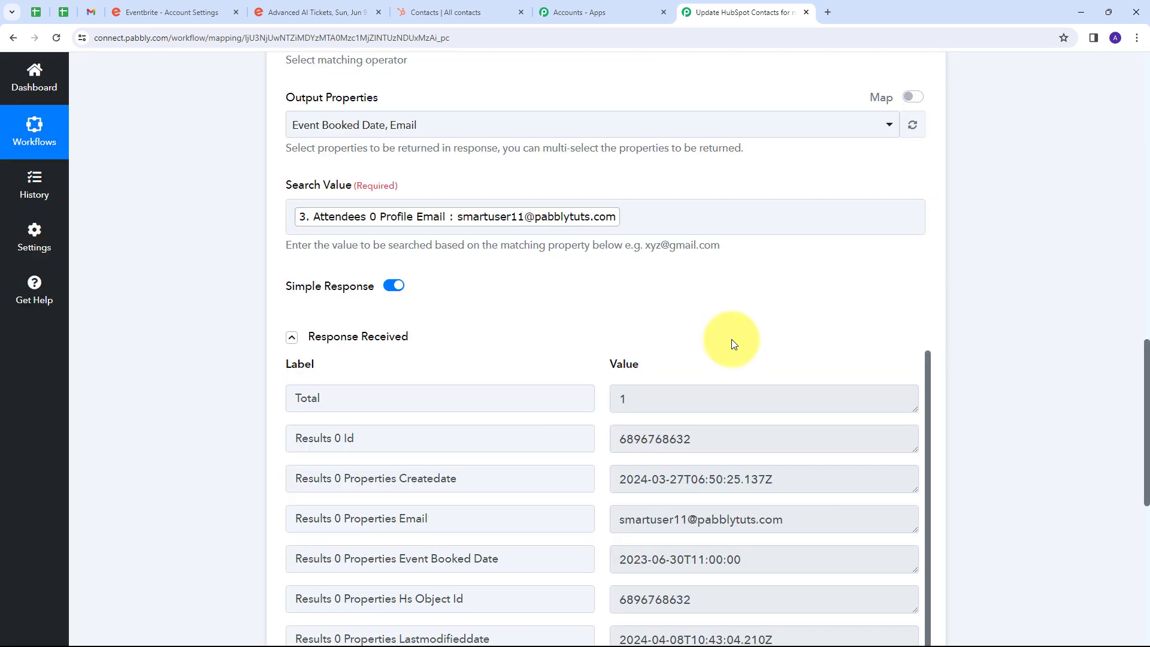
Examine the contact ID and the other properties in the response received from the HubSpot contact search.
{"action": "scroll", "coordinate": [692, 285], "scroll_direction": "down", "scroll_amount": 1}
{"action": "scroll", "coordinate": [690, 285], "scroll_direction": "down", "scroll_amount": 1}
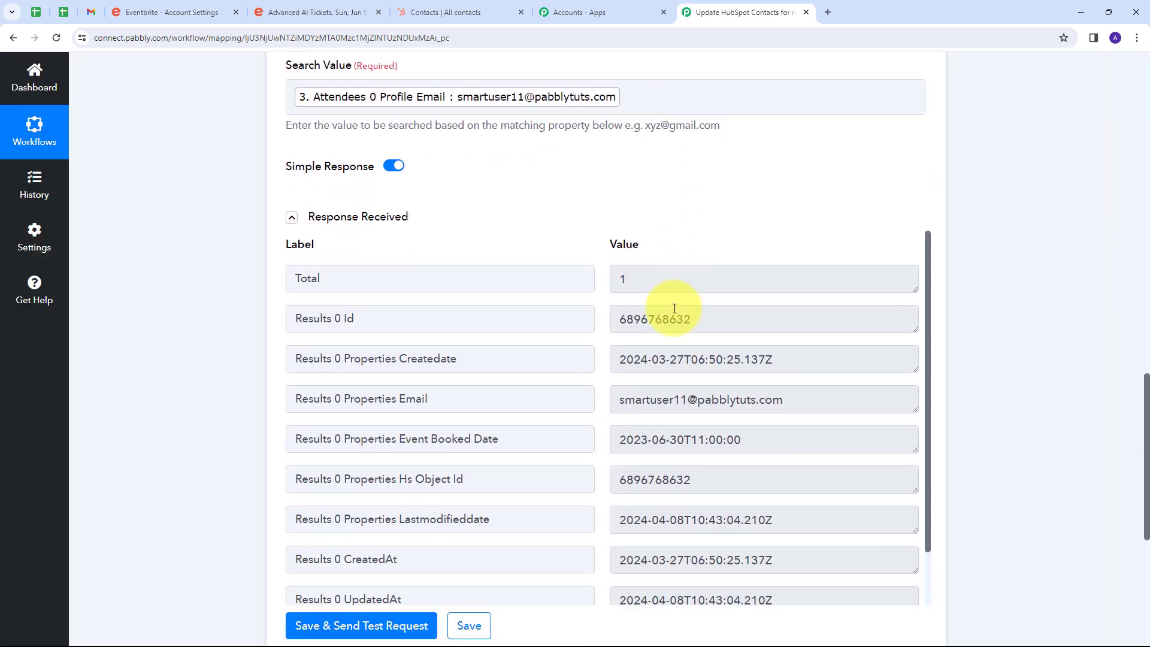
{"action": "scroll", "coordinate": [640, 297], "scroll_direction": "down", "scroll_amount": 1}
{"action": "scroll", "coordinate": [640, 297], "scroll_direction": "up", "scroll_amount": 1}
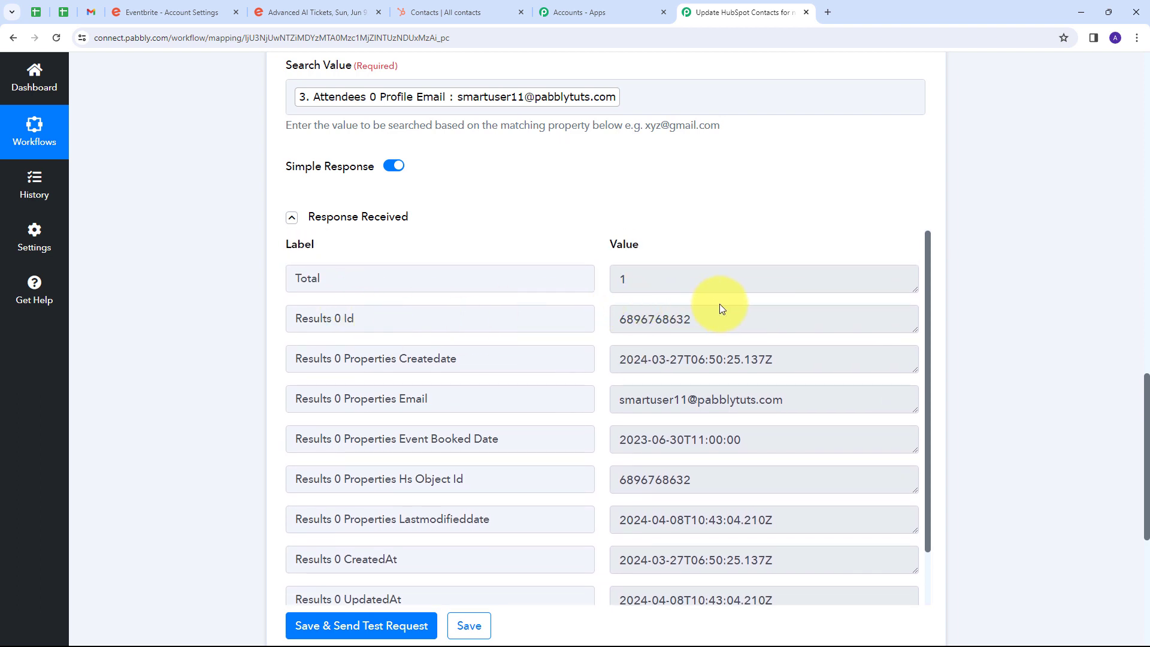
{"action": "left_click_drag", "start_coordinate": [694, 318], "coordinate": [628, 322]}
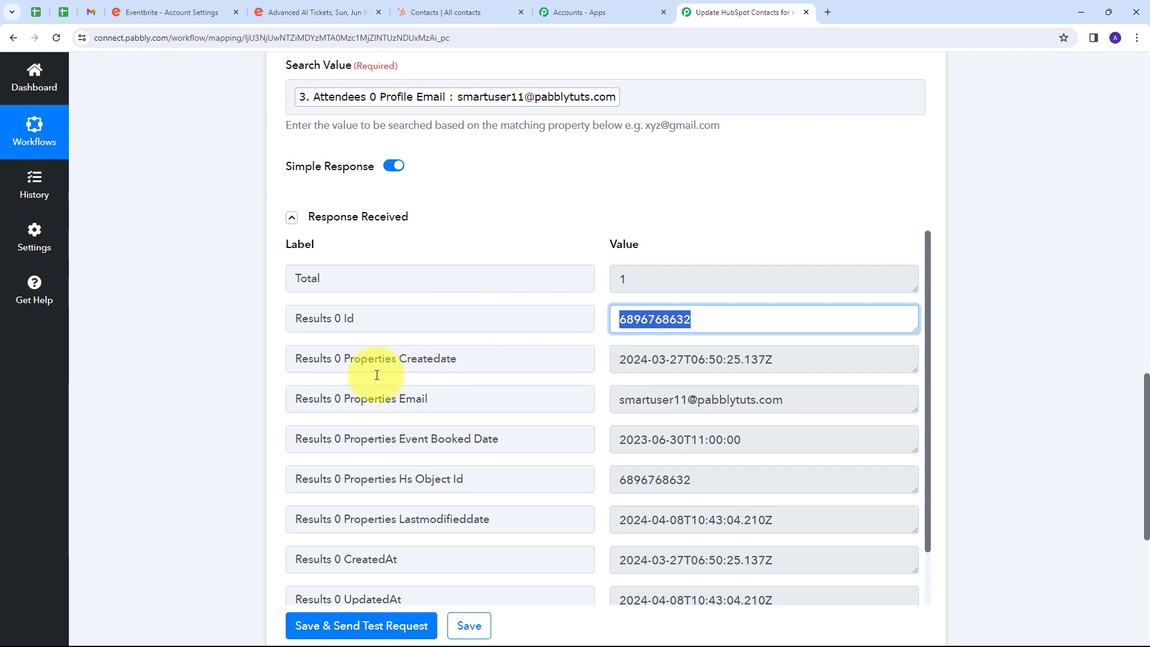
{"action": "left_click", "coordinate": [661, 405]}
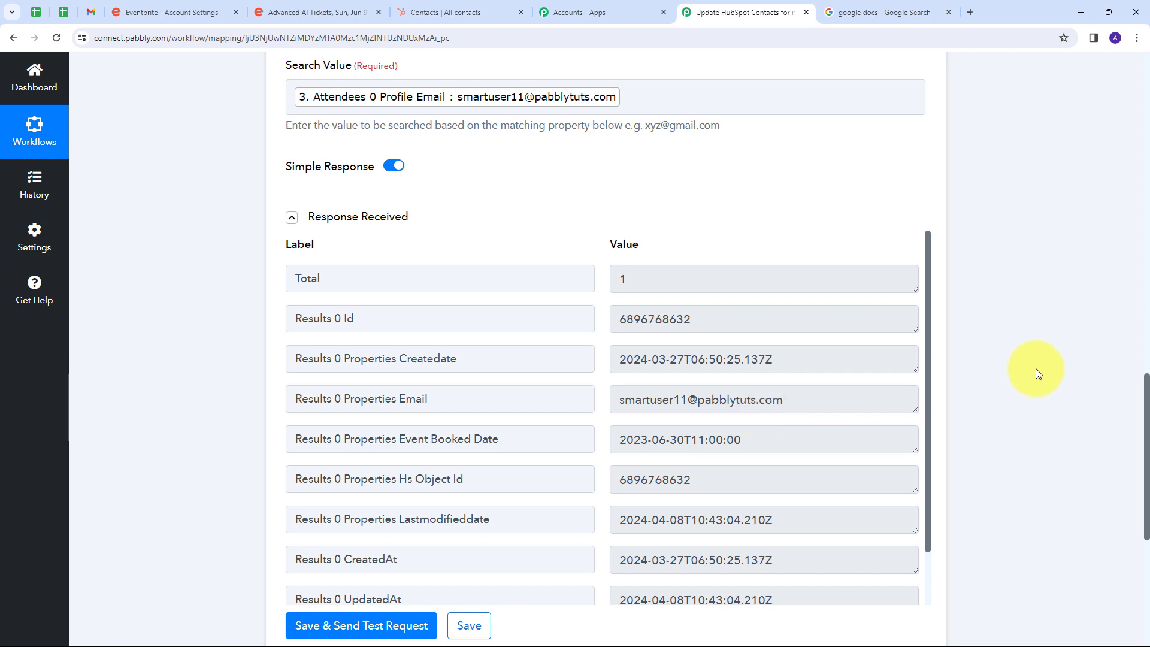
{"action": "scroll", "coordinate": [1038, 374], "scroll_direction": "down", "scroll_amount": 1}
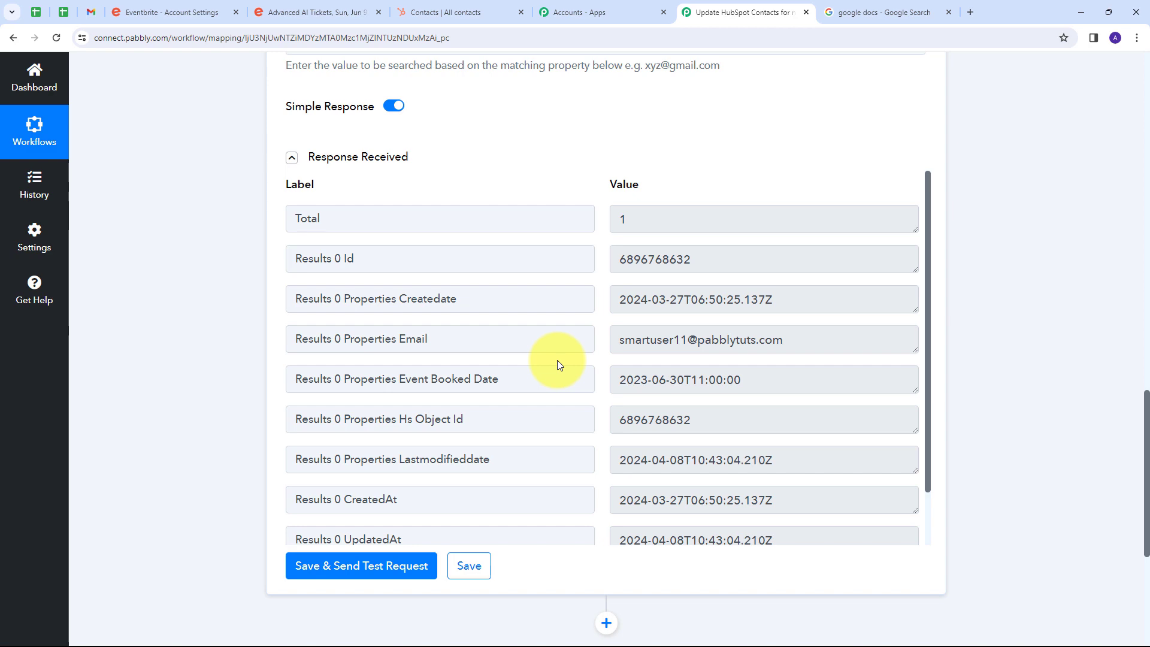
{"action": "scroll", "coordinate": [767, 360], "scroll_direction": "down", "scroll_amount": 1}
{"action": "scroll", "coordinate": [749, 360], "scroll_direction": "down", "scroll_amount": 1}
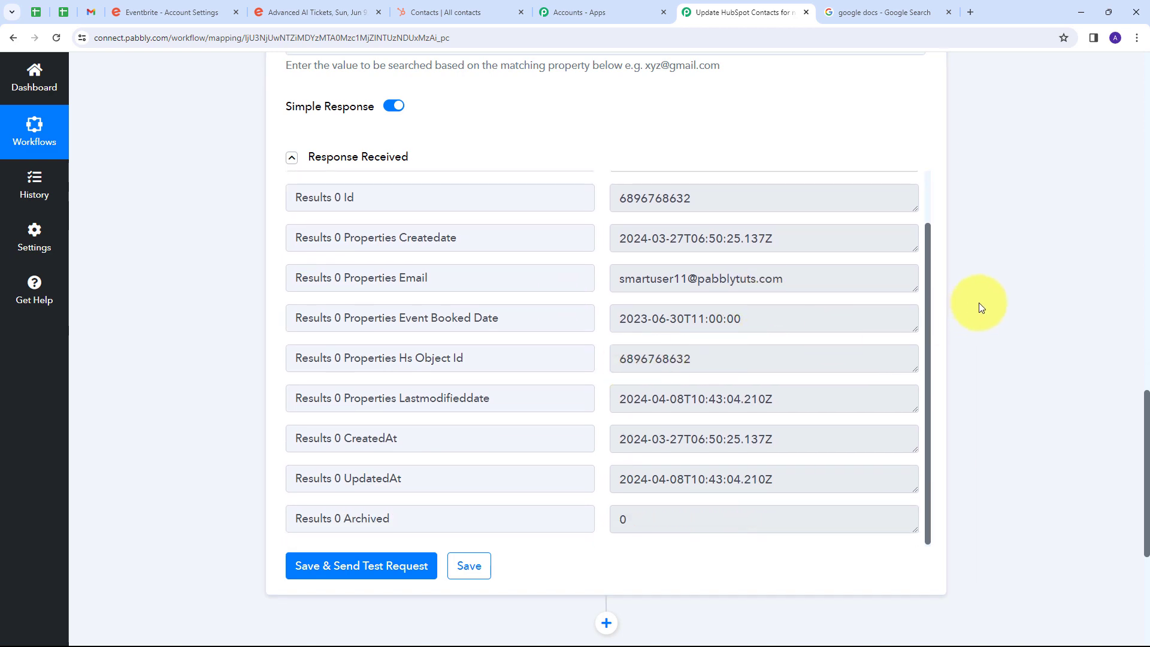
Add a Filter by Pabbly action step after the contact search with the Filter Values event and connect it.
{"action": "scroll", "coordinate": [947, 342], "scroll_direction": "down", "scroll_amount": 5}
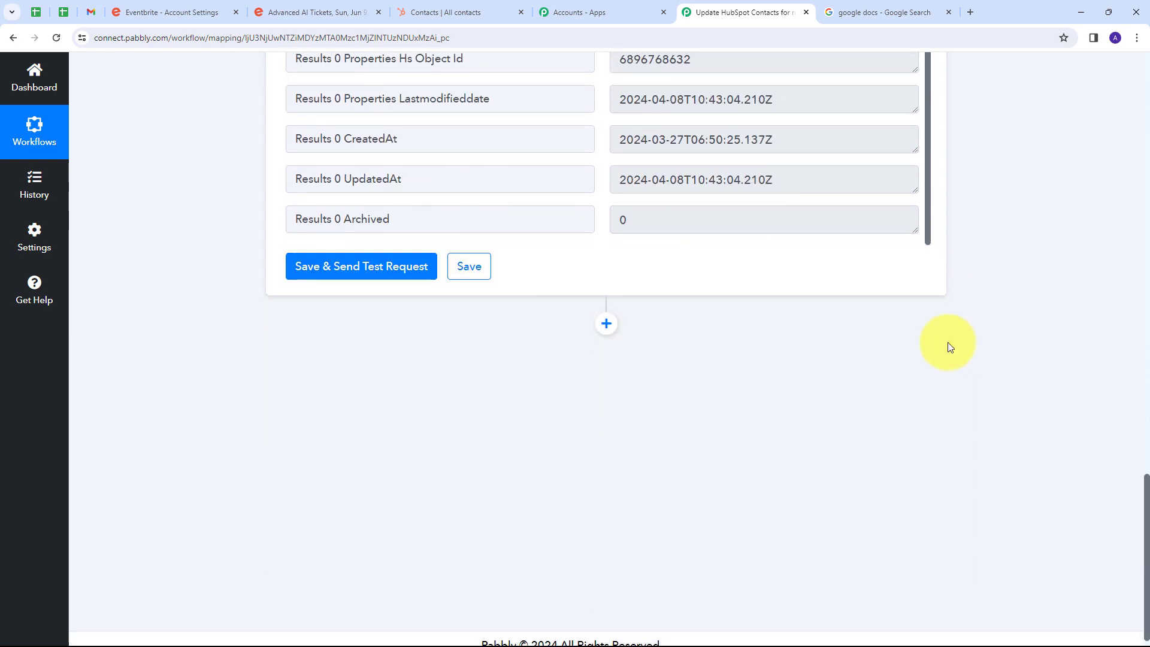
{"action": "left_click", "coordinate": [606, 324]}
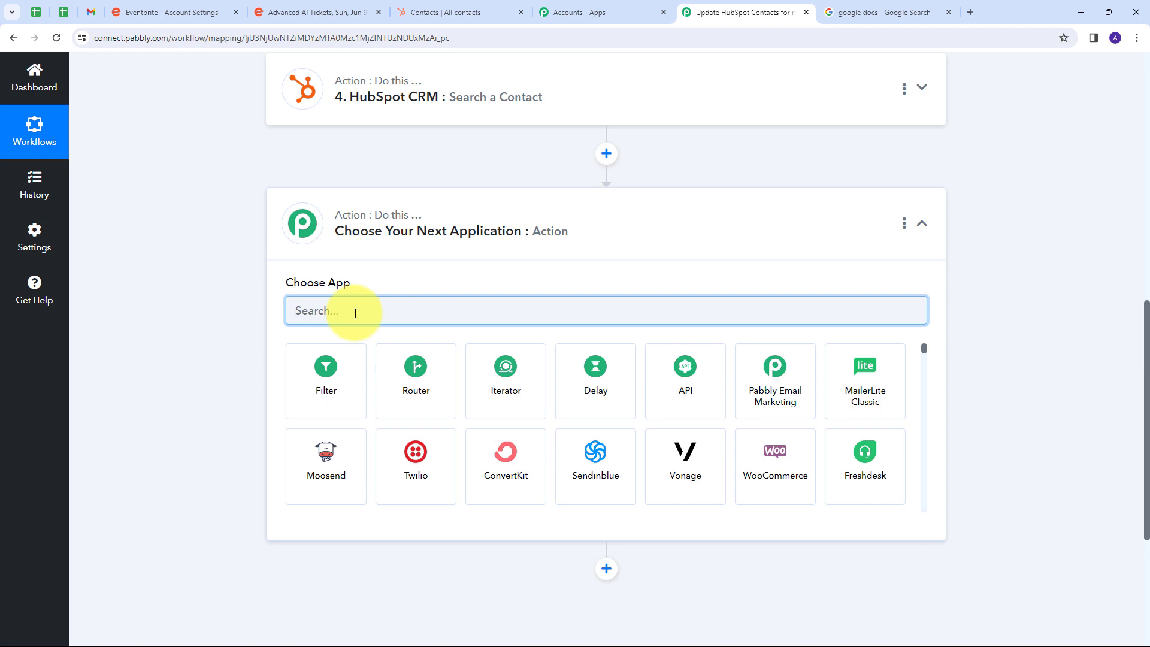
{"action": "left_click", "coordinate": [324, 375]}
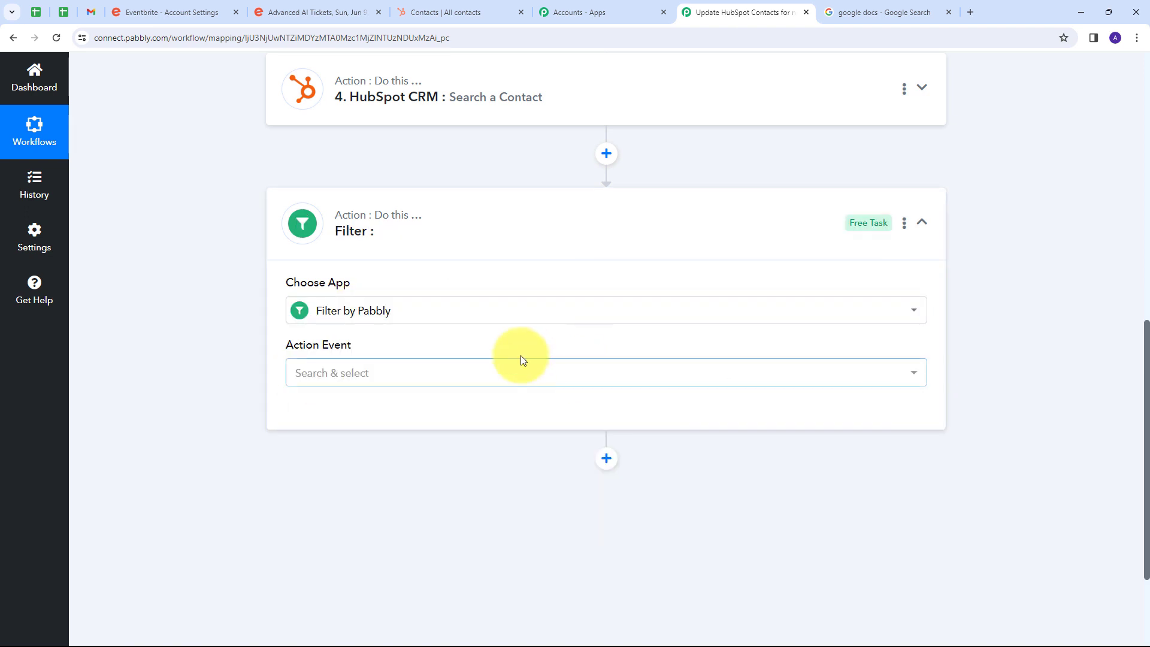
{"action": "left_click", "coordinate": [480, 371]}
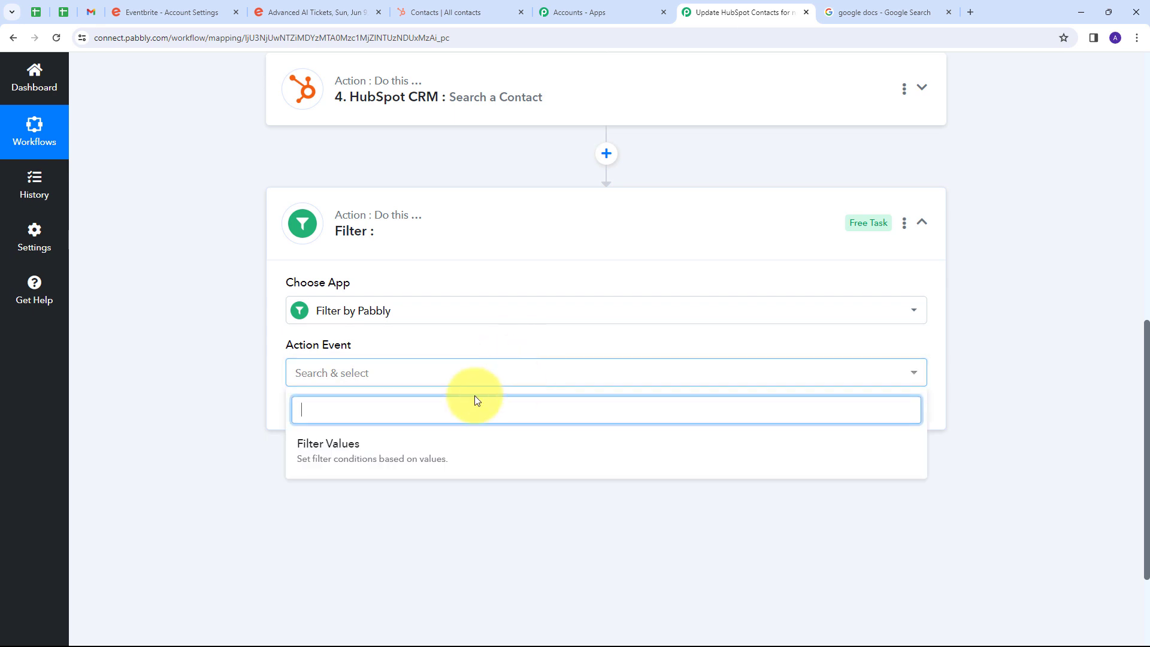
{"action": "left_click", "coordinate": [359, 451]}
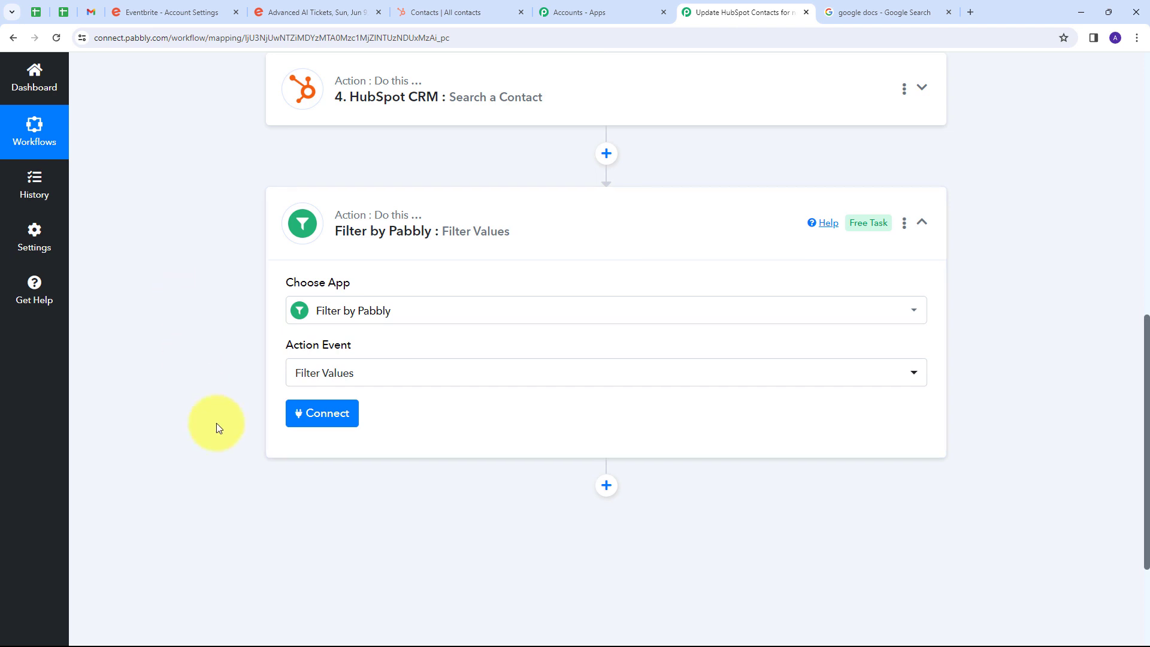
{"action": "left_click", "coordinate": [318, 419]}
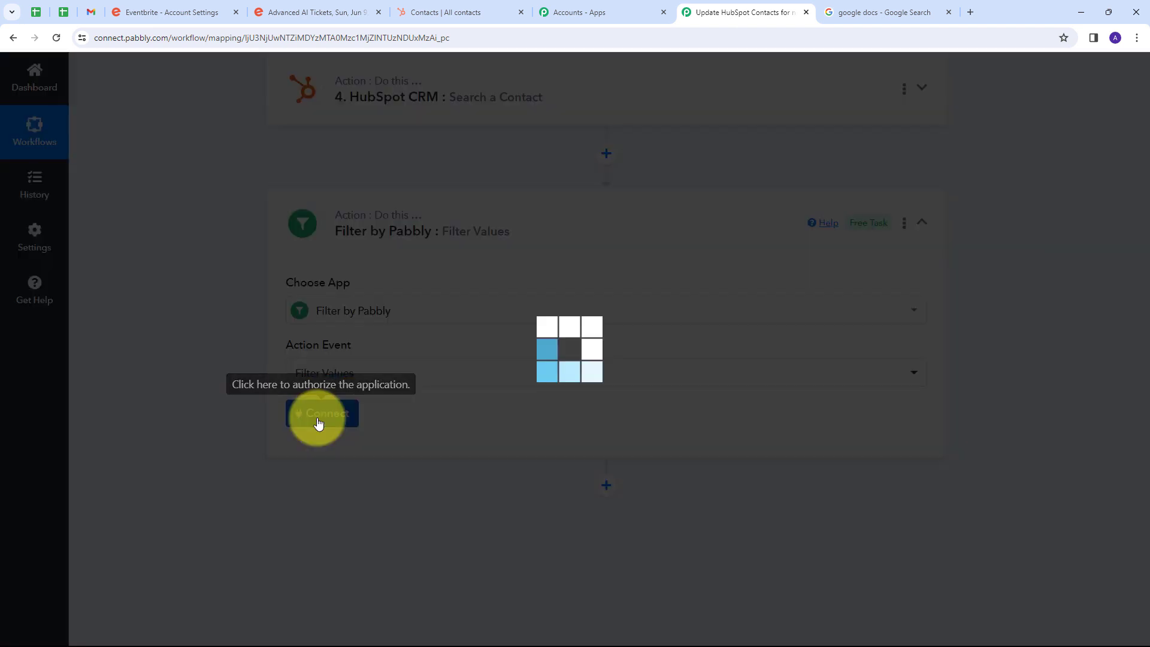
Set the filter condition so that Results 0 Id from the Search a Contact step Exists.
{"action": "scroll", "coordinate": [437, 371], "scroll_direction": "down", "scroll_amount": 2}
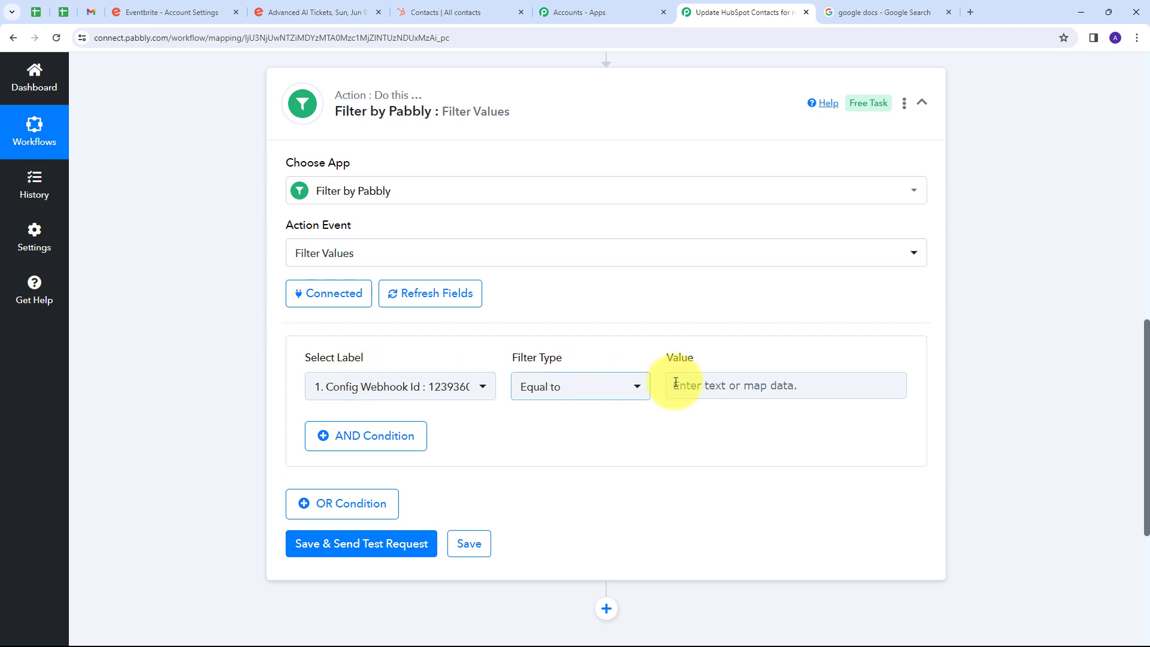
{"action": "left_click", "coordinate": [475, 386]}
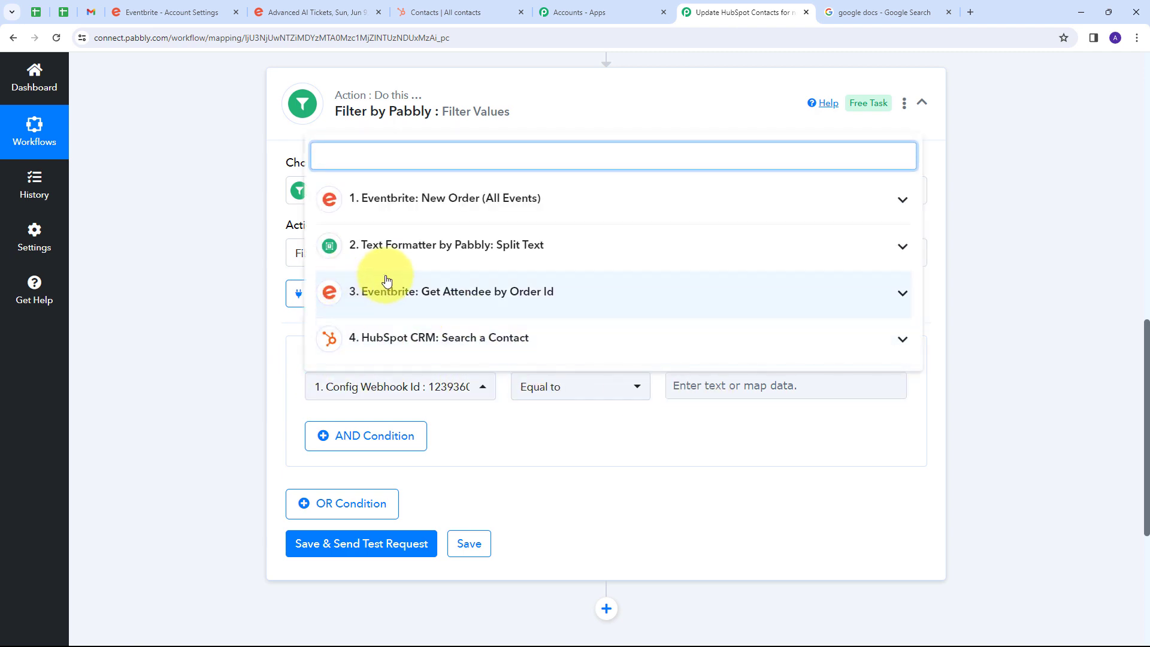
{"action": "left_click", "coordinate": [583, 340]}
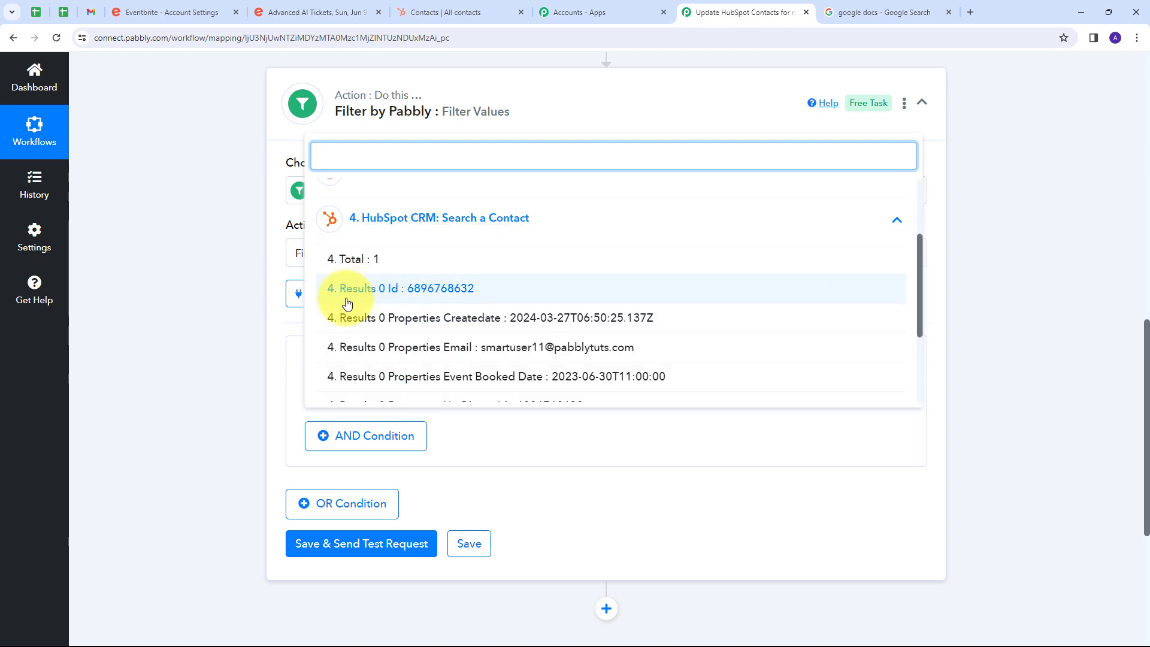
{"action": "left_click", "coordinate": [392, 293]}
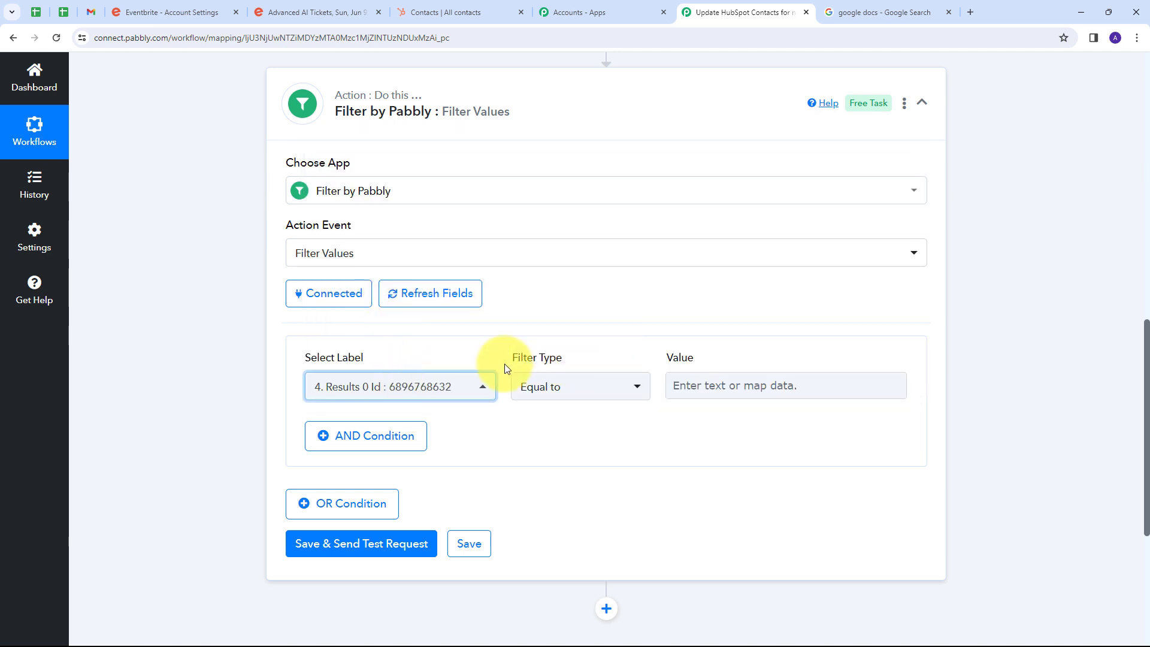
{"action": "left_click", "coordinate": [613, 383]}
{"action": "scroll", "coordinate": [574, 250], "scroll_direction": "down", "scroll_amount": 1}
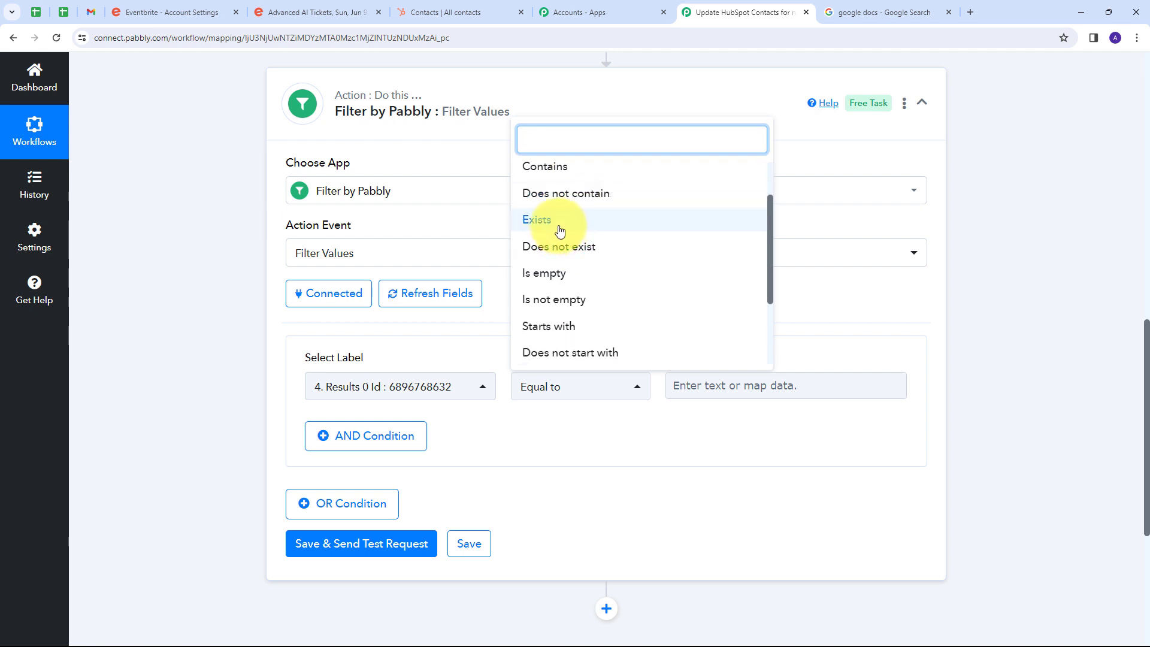
{"action": "left_click", "coordinate": [562, 225]}
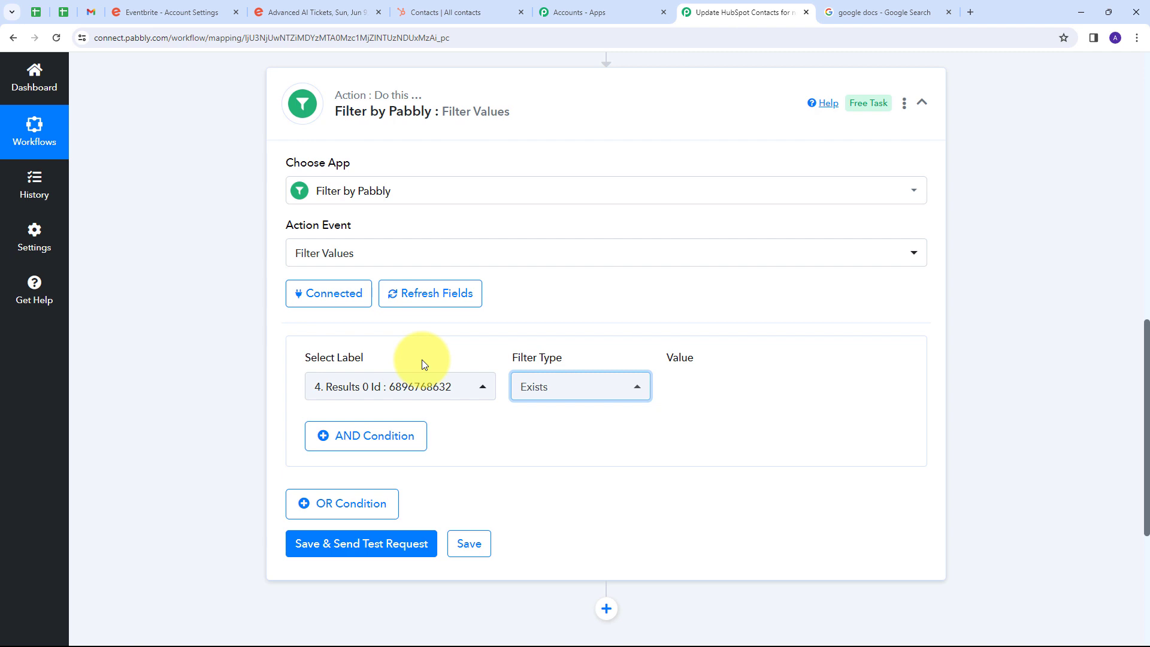
Save the filter, send a test request and check the Status and Message values in its response.
{"action": "scroll", "coordinate": [538, 318], "scroll_direction": "down", "scroll_amount": 2}
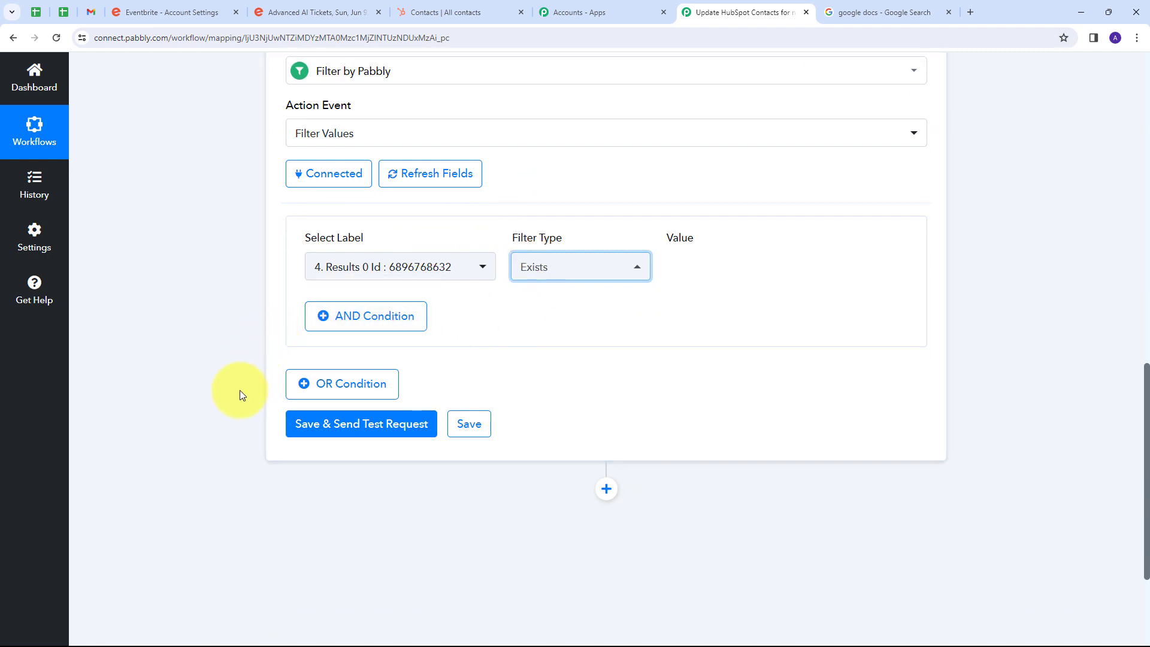
{"action": "left_click", "coordinate": [343, 431]}
{"action": "scroll", "coordinate": [658, 346], "scroll_direction": "down", "scroll_amount": 1}
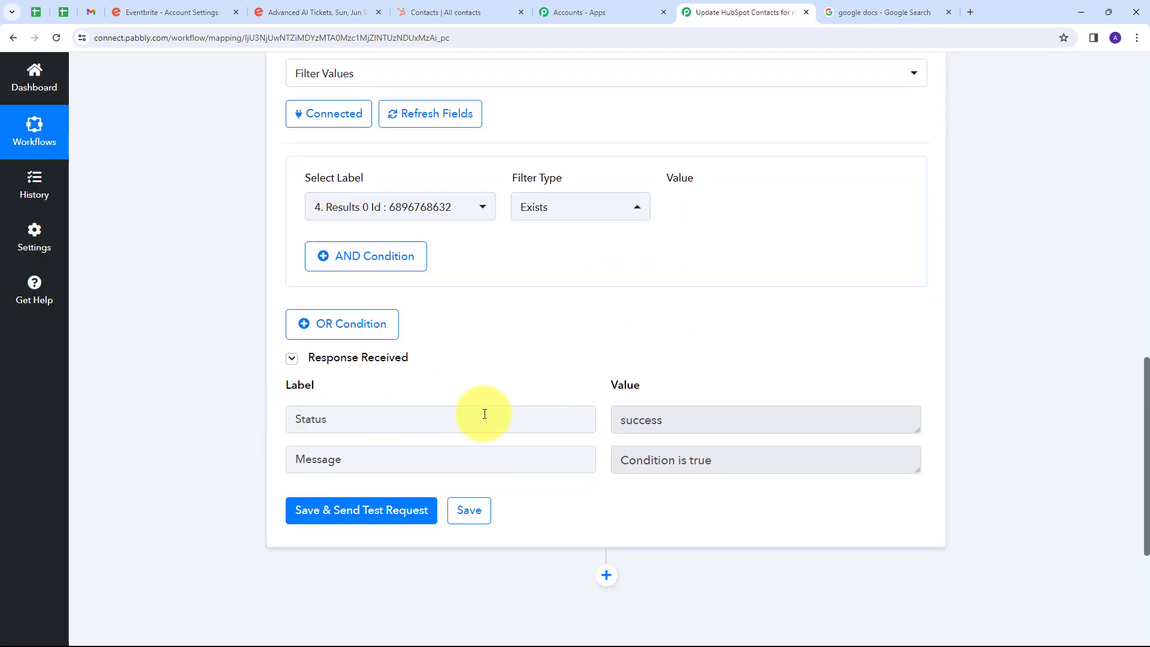
{"action": "left_click", "coordinate": [721, 419]}
{"action": "key", "text": "ctrl+a"}
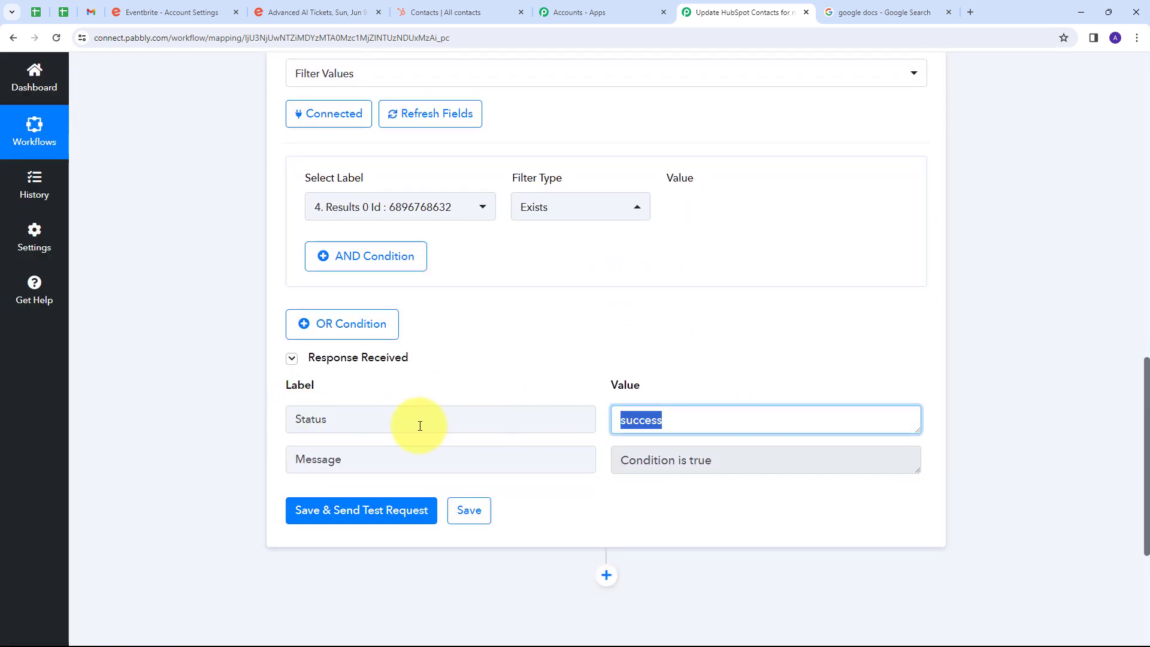
{"action": "left_click", "coordinate": [752, 450]}
{"action": "key", "text": "ctrl+a"}
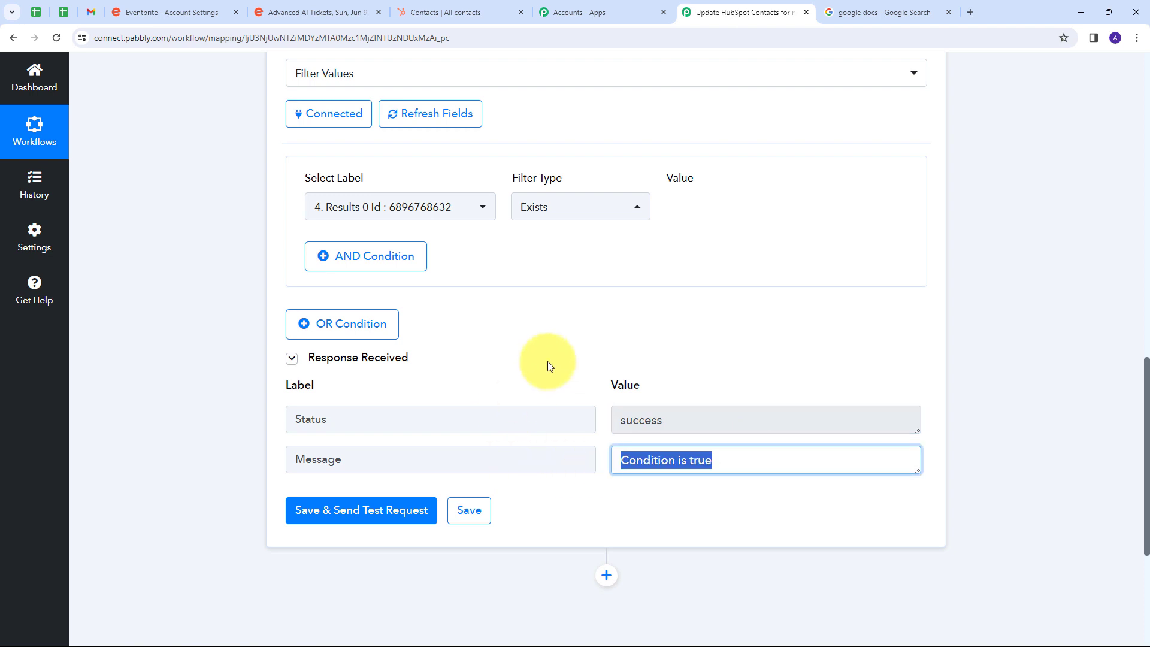
{"action": "scroll", "coordinate": [692, 420], "scroll_direction": "down", "scroll_amount": 3}
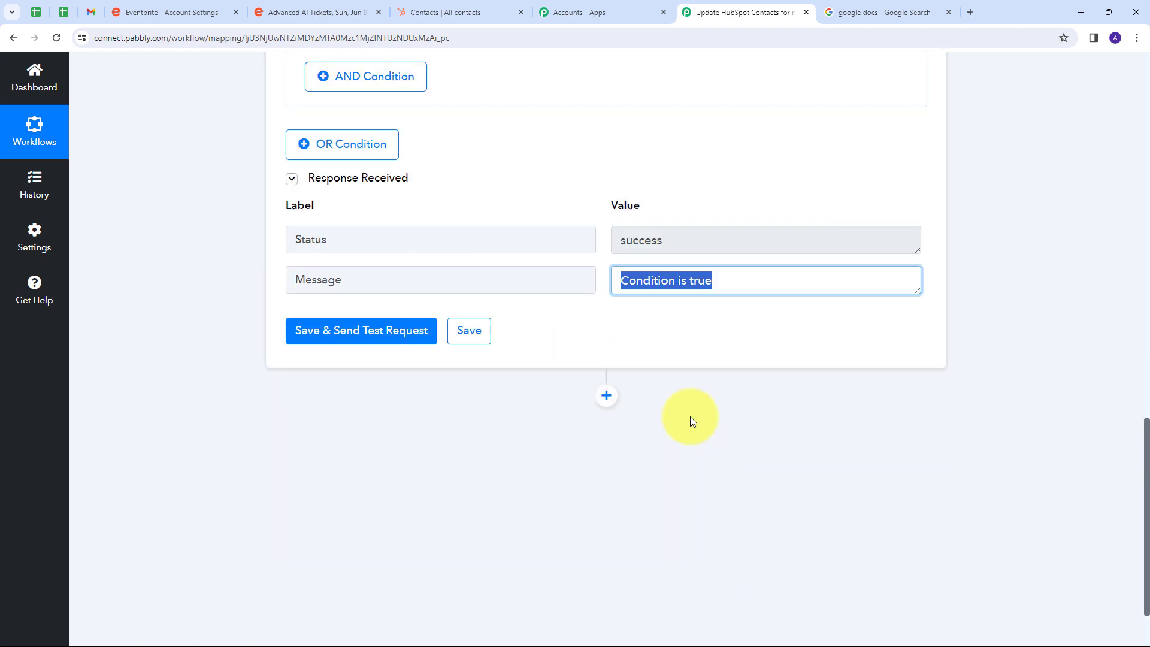
{"action": "left_click", "coordinate": [674, 328]}
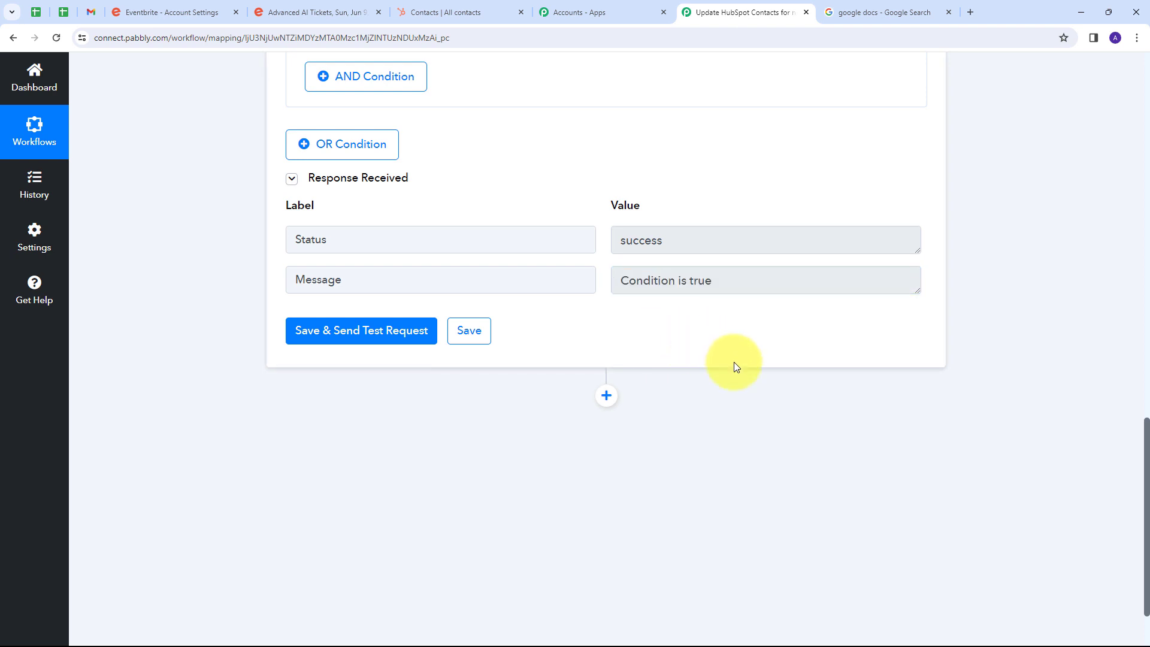
Add an Eventbrite action step with the Get Event event and connect it through the existing Eventbrite #2 connection.
{"action": "scroll", "coordinate": [689, 362], "scroll_direction": "down", "scroll_amount": 1}
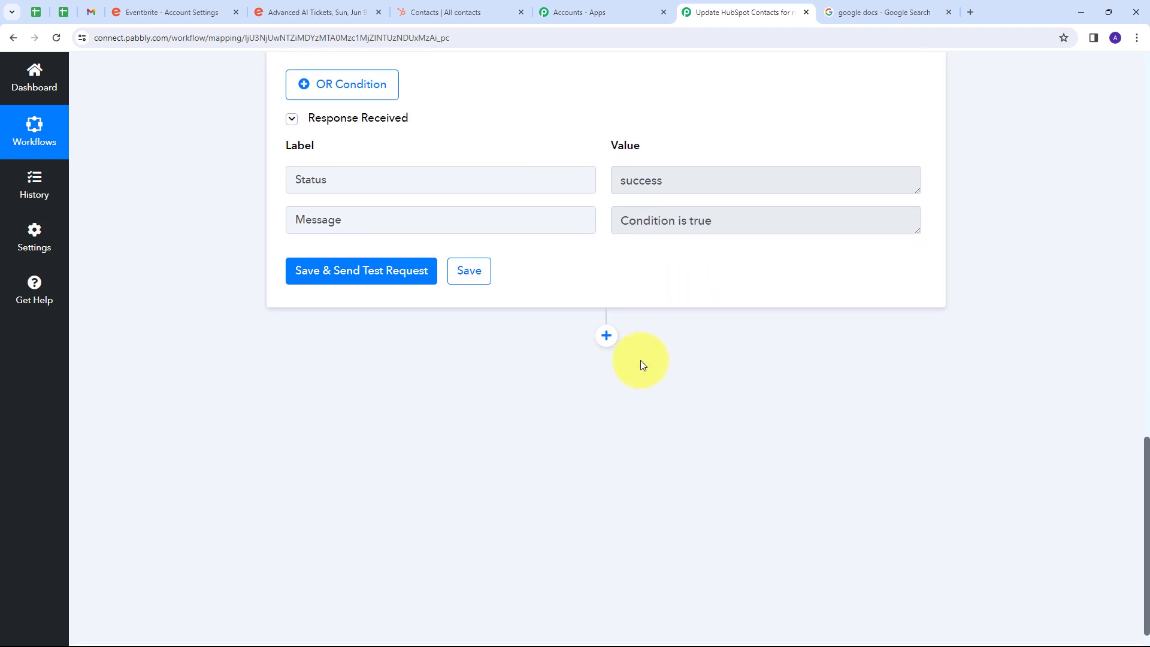
{"action": "left_click", "coordinate": [607, 336]}
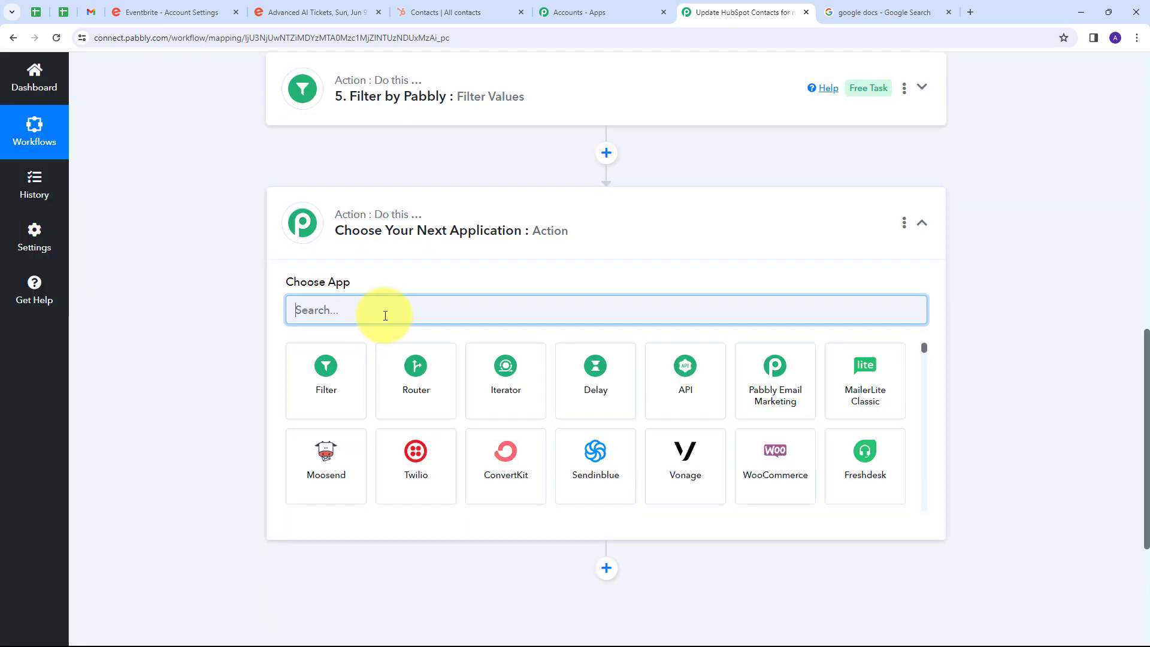
{"action": "type", "text": "event"}
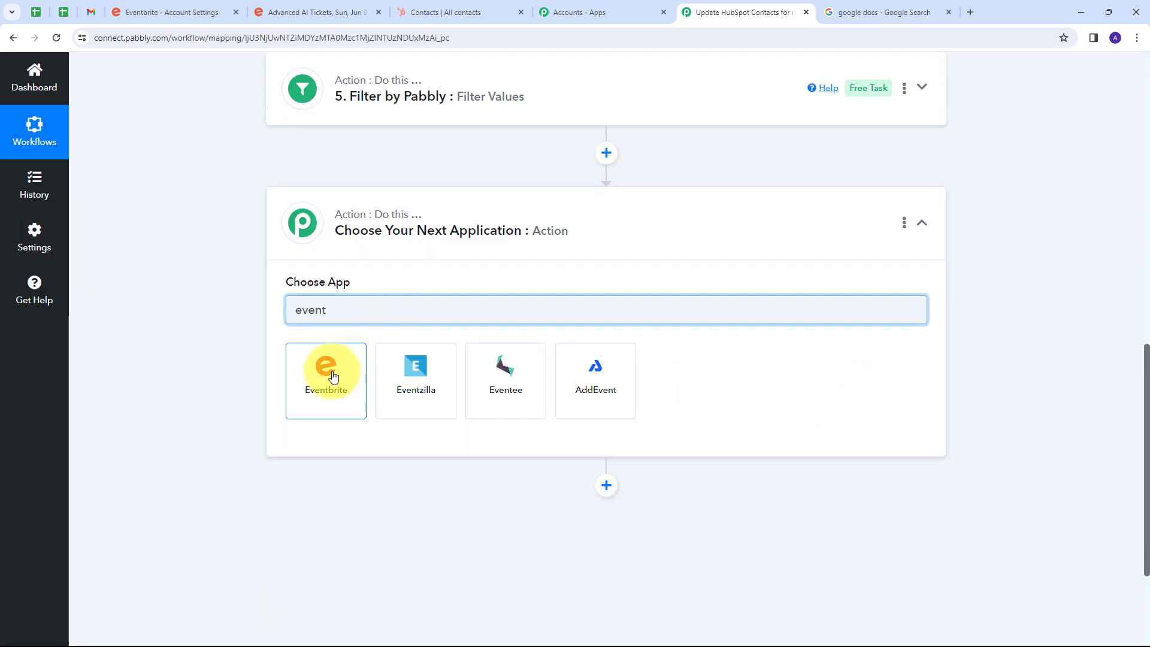
{"action": "left_click", "coordinate": [334, 376]}
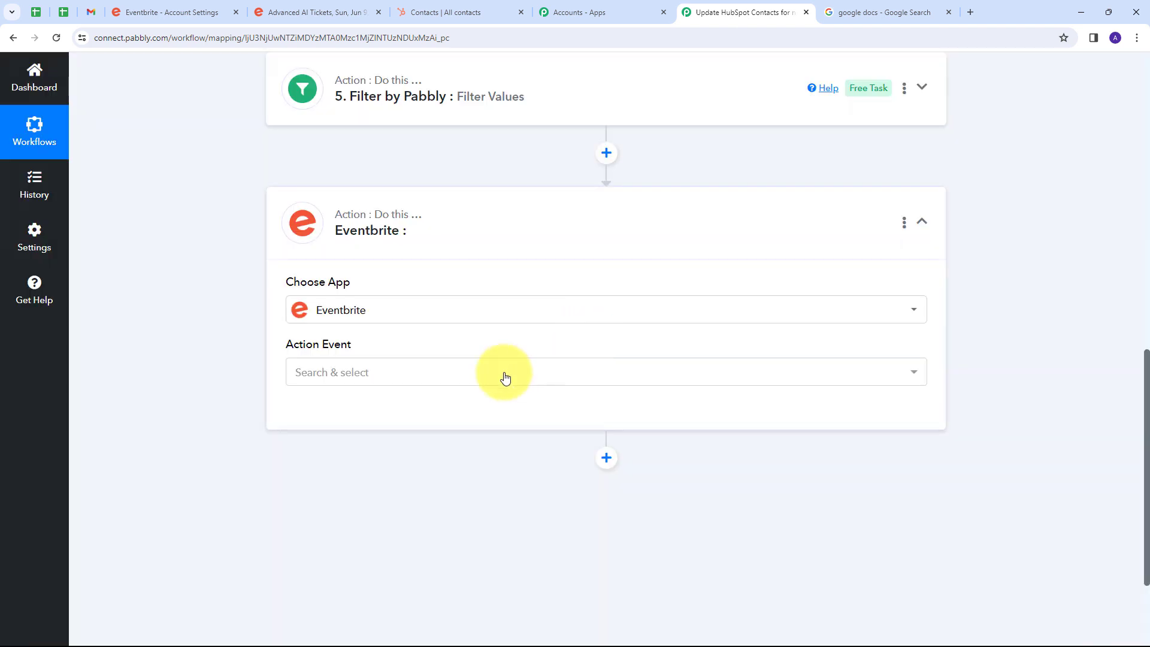
{"action": "left_click", "coordinate": [425, 374]}
{"action": "scroll", "coordinate": [426, 203], "scroll_direction": "down", "scroll_amount": 5}
{"action": "scroll", "coordinate": [420, 206], "scroll_direction": "up", "scroll_amount": 3}
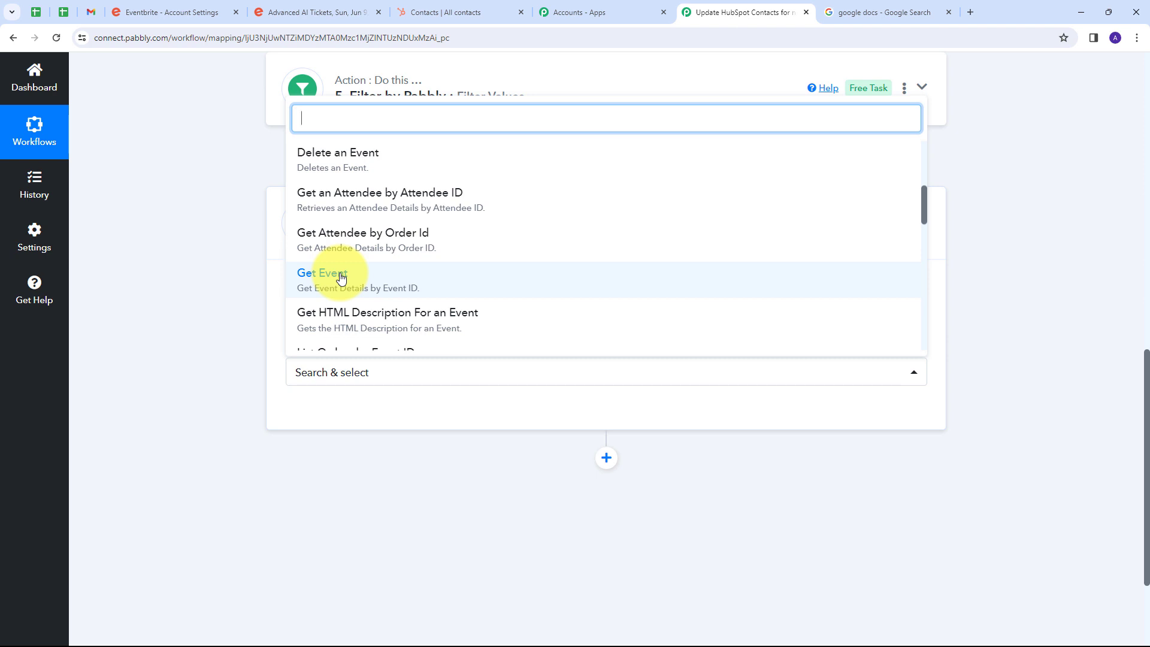
{"action": "left_click", "coordinate": [340, 279]}
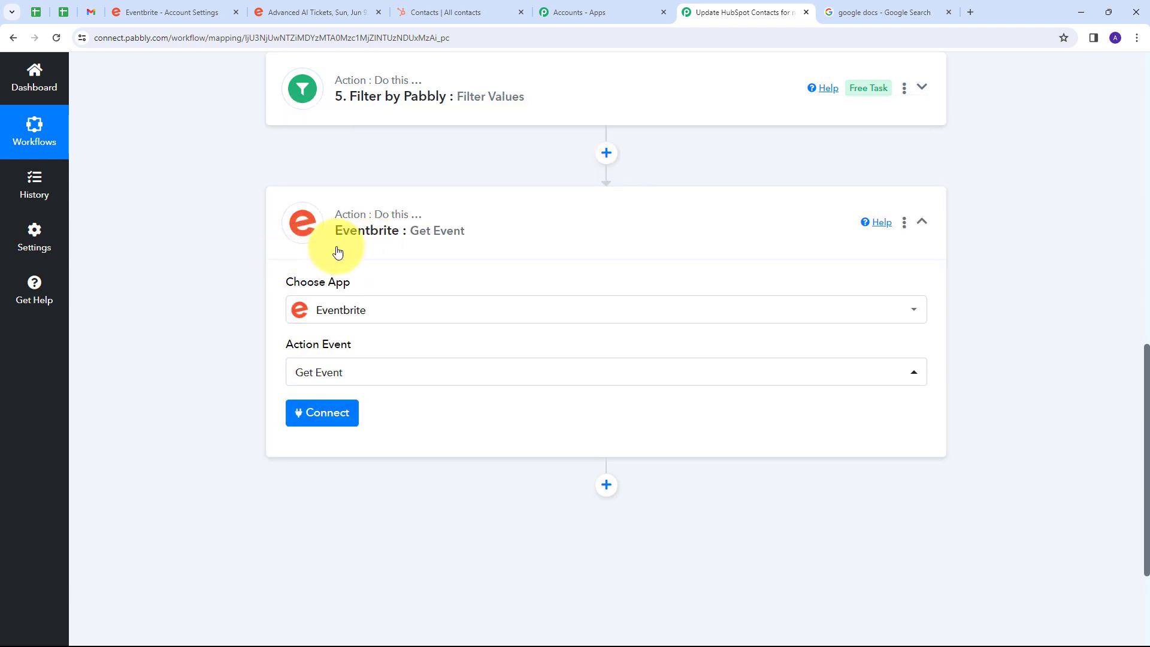
{"action": "left_click", "coordinate": [320, 419]}
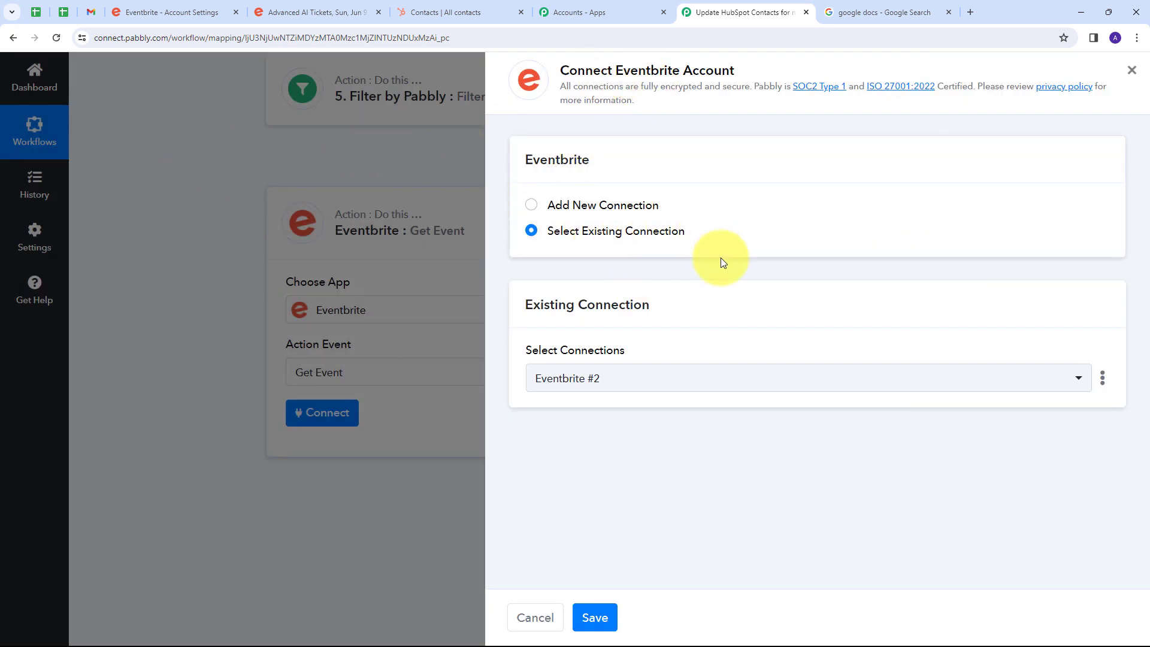
{"action": "left_click", "coordinate": [596, 617]}
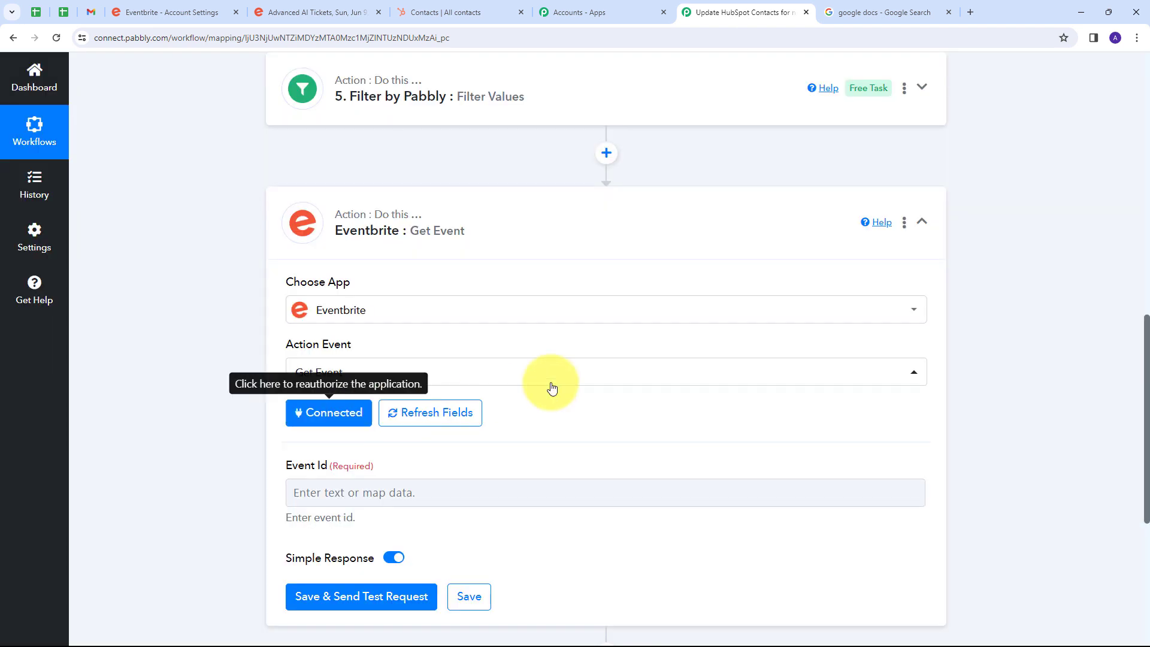
Map the Event Id to Attendees 0 Event Id from Get Attendee by Order Id, then save and send a test request.
{"action": "scroll", "coordinate": [527, 371], "scroll_direction": "down", "scroll_amount": 2}
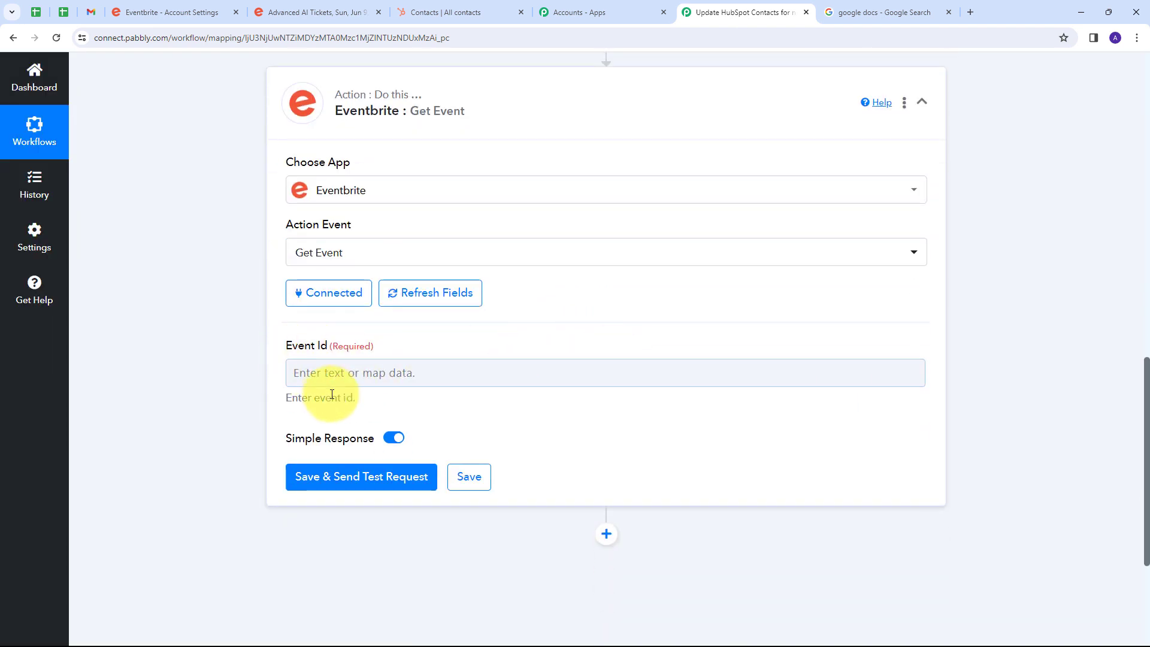
{"action": "left_click", "coordinate": [374, 372]}
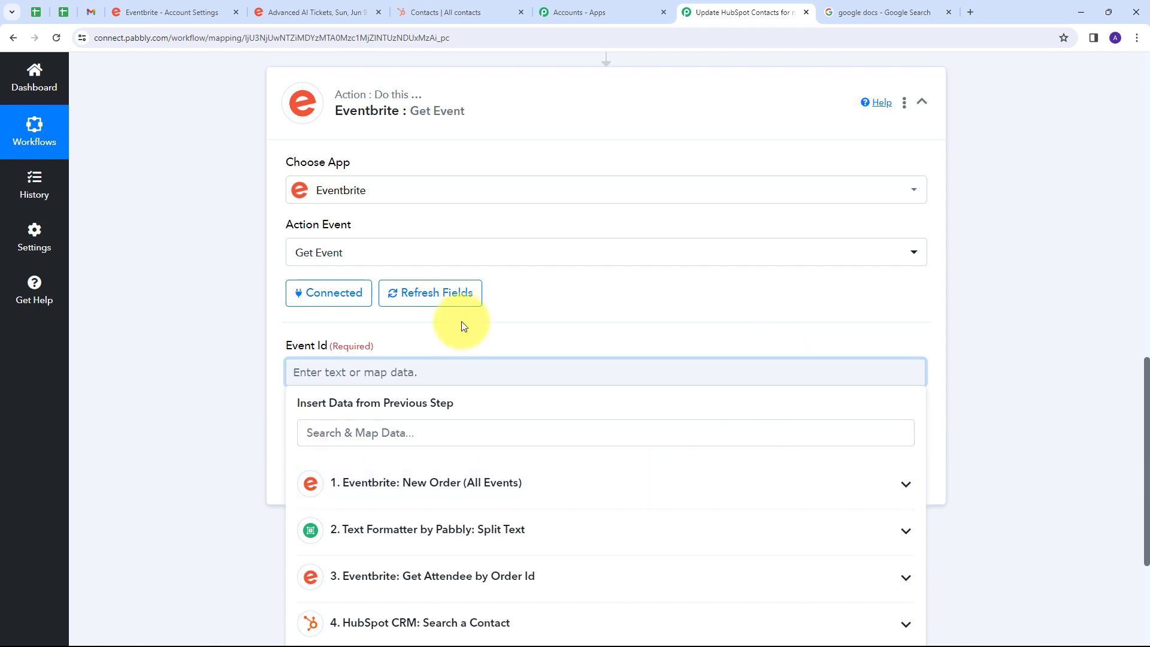
{"action": "scroll", "coordinate": [497, 299], "scroll_direction": "down", "scroll_amount": 2}
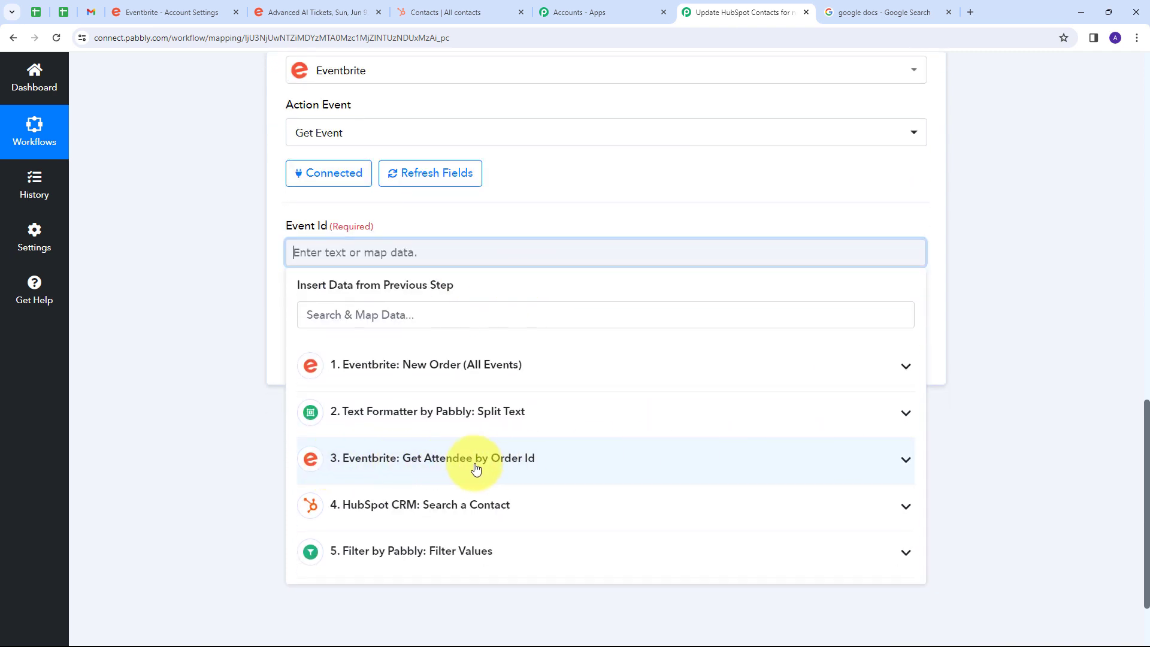
{"action": "left_click", "coordinate": [542, 460]}
{"action": "scroll", "coordinate": [488, 435], "scroll_direction": "down", "scroll_amount": 3}
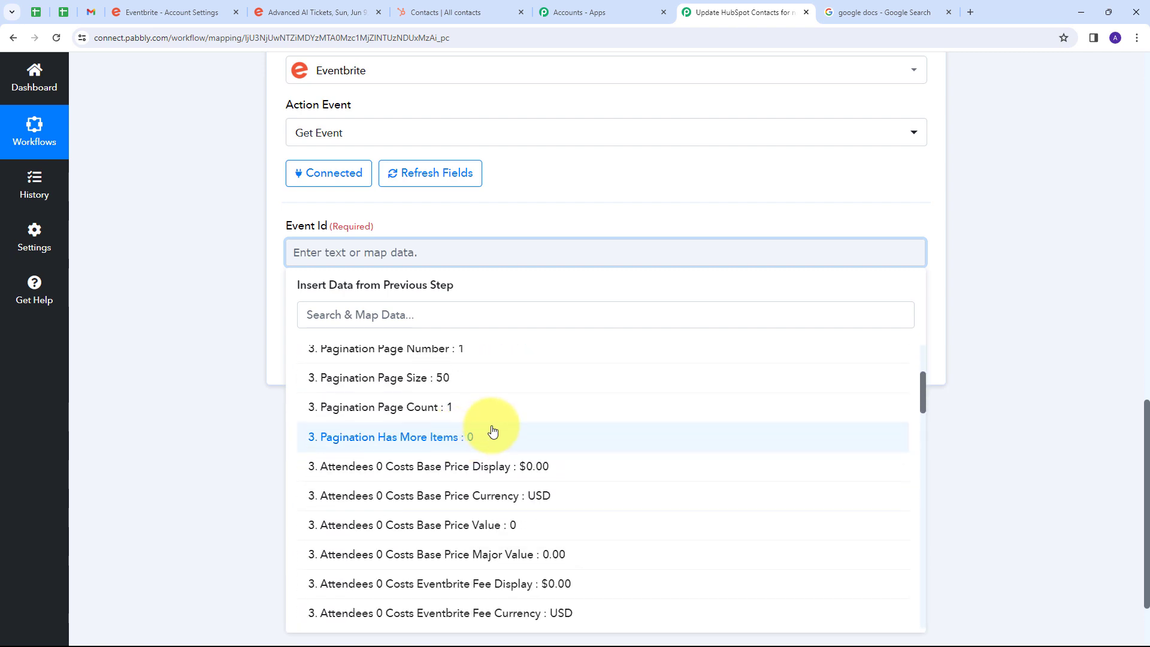
{"action": "scroll", "coordinate": [493, 431], "scroll_direction": "down", "scroll_amount": 5}
{"action": "type", "text": "event"}
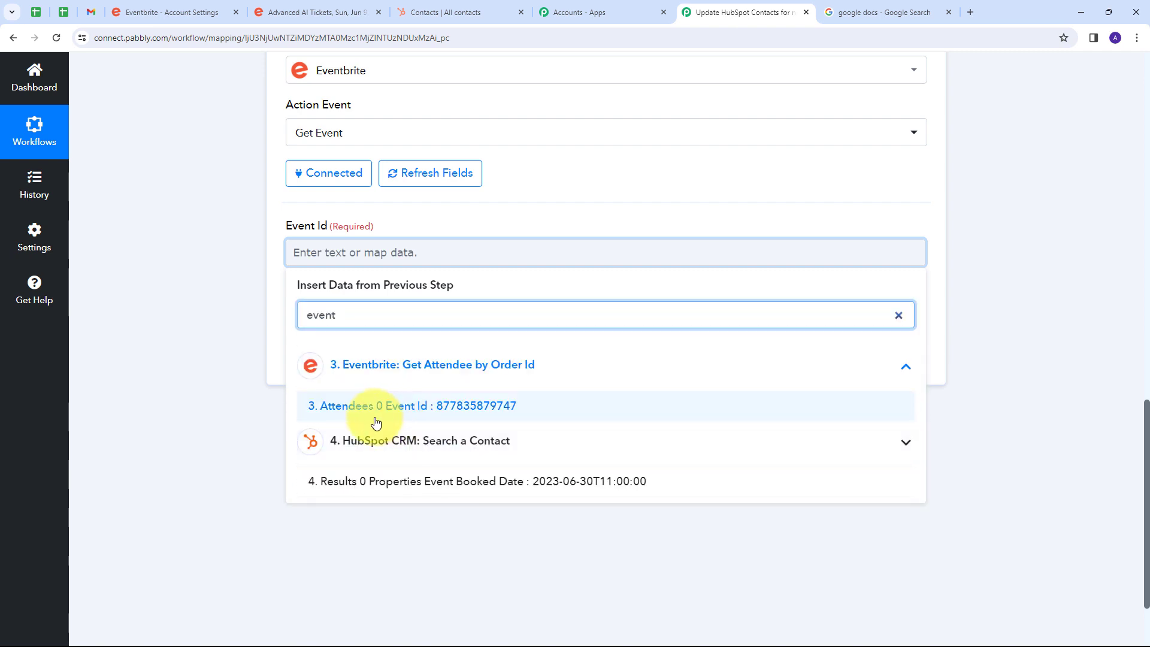
{"action": "left_click", "coordinate": [492, 412]}
{"action": "left_click", "coordinate": [524, 216]}
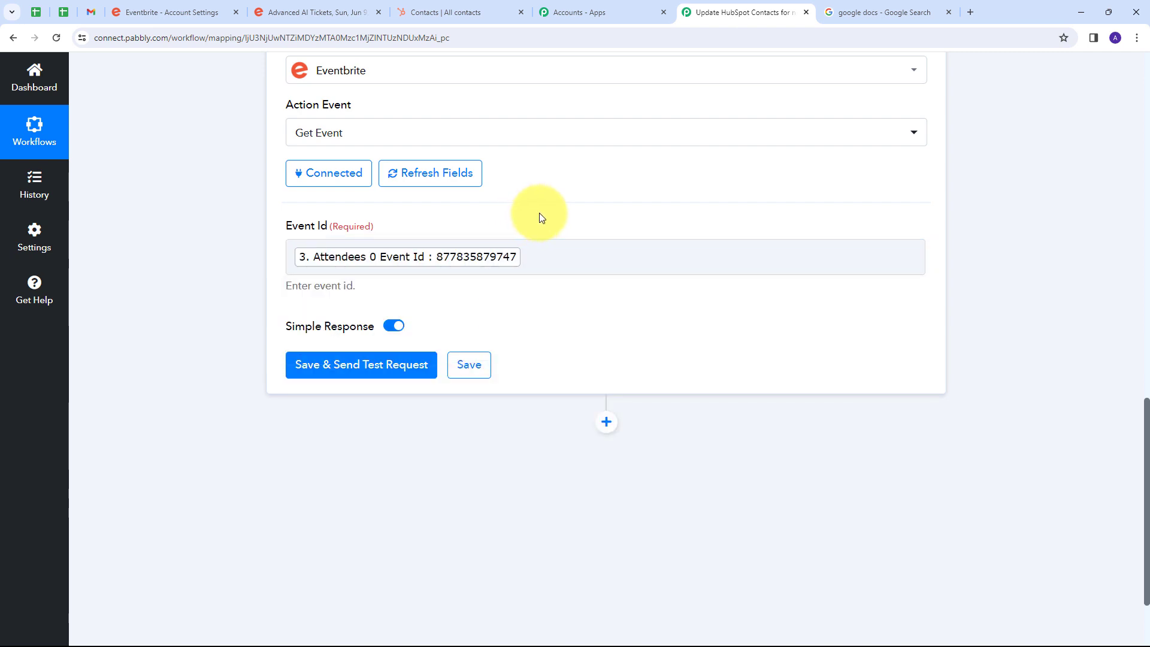
{"action": "left_click", "coordinate": [368, 372]}
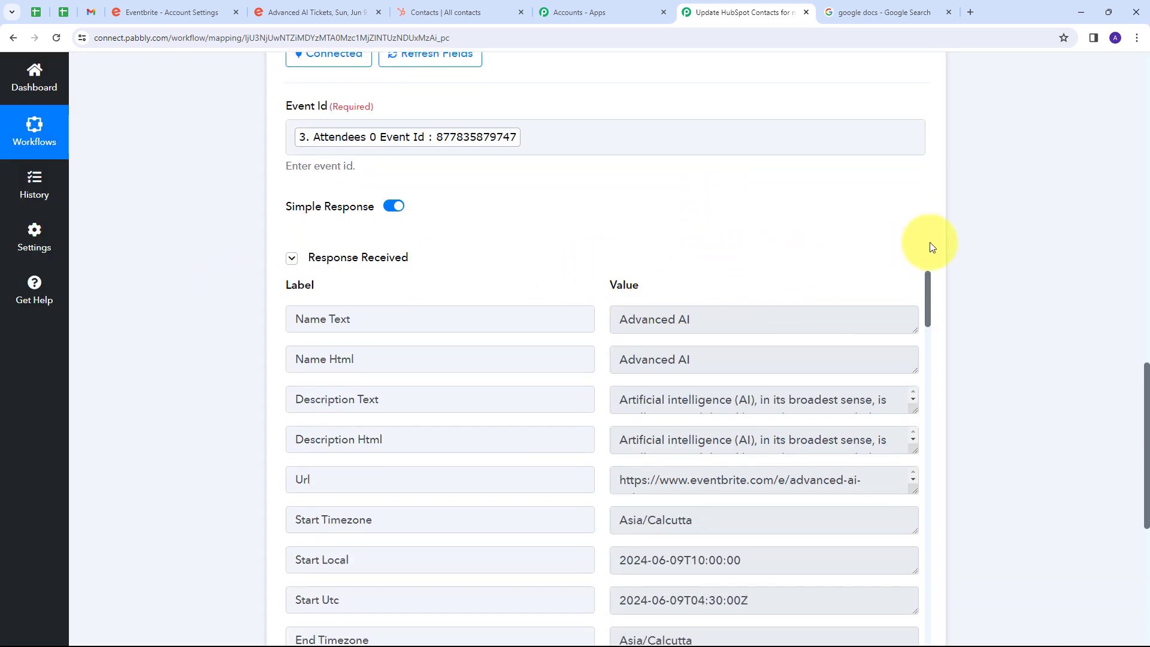
Examine the Get Event response, checking the event's name, description, start timezone, local start time and status.
{"action": "scroll", "coordinate": [999, 256], "scroll_direction": "down", "scroll_amount": 1}
{"action": "scroll", "coordinate": [997, 252], "scroll_direction": "down", "scroll_amount": 2}
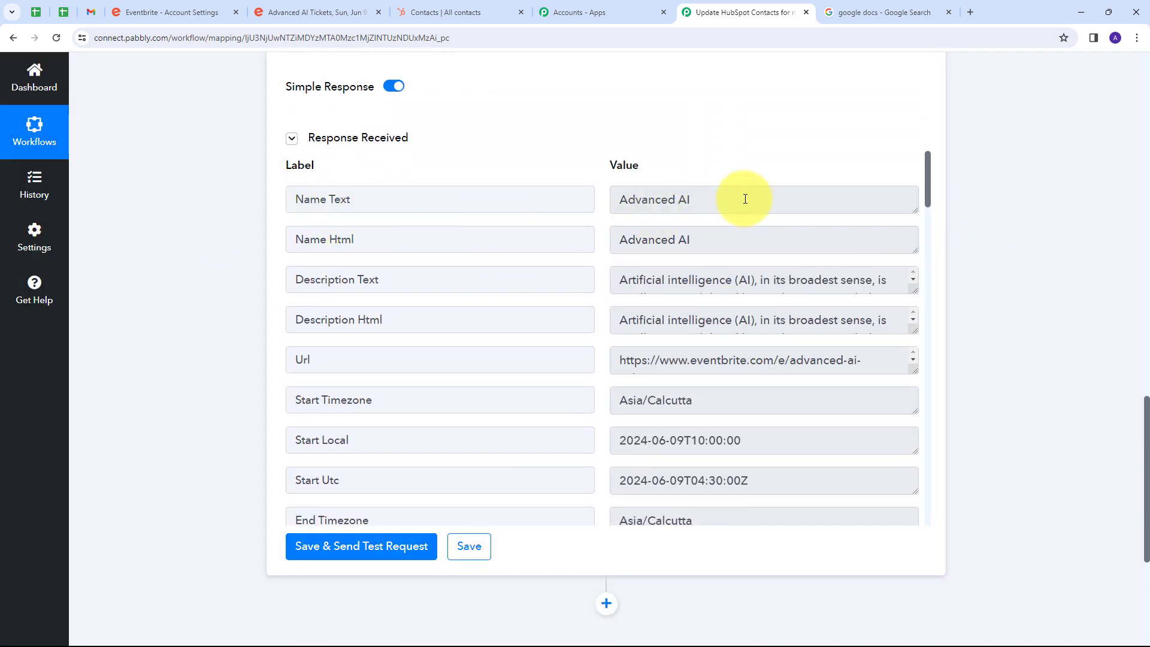
{"action": "left_click_drag", "start_coordinate": [744, 196], "coordinate": [565, 204]}
{"action": "left_click_drag", "start_coordinate": [914, 291], "coordinate": [914, 331]}
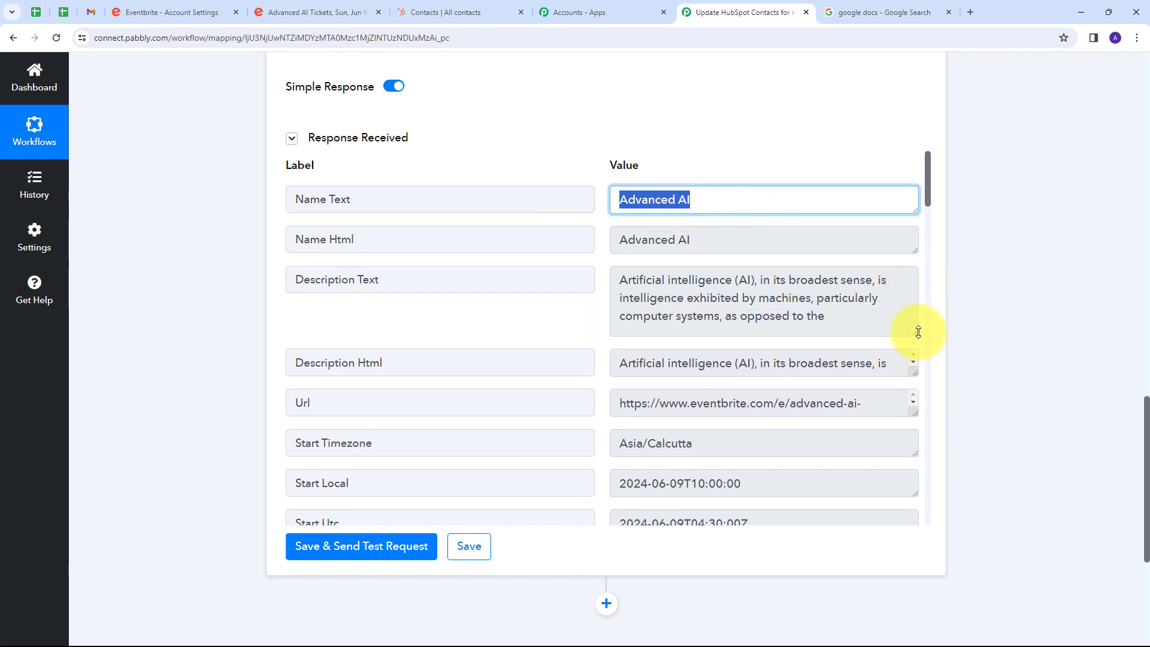
{"action": "scroll", "coordinate": [695, 280], "scroll_direction": "down", "scroll_amount": 2}
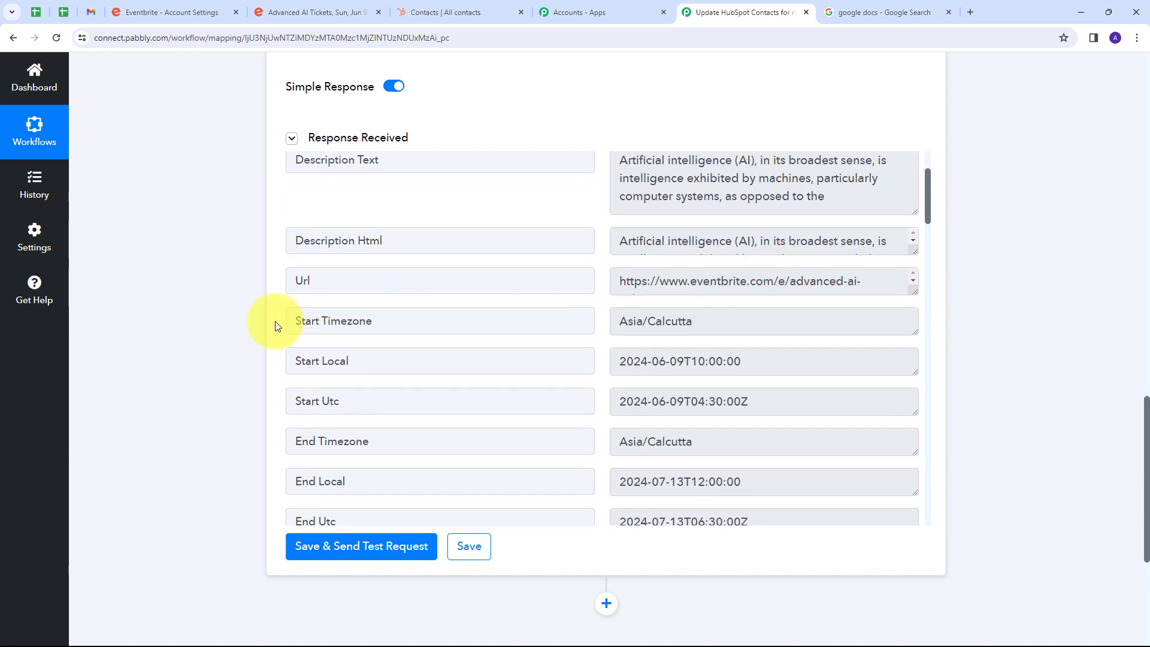
{"action": "left_click_drag", "start_coordinate": [782, 375], "coordinate": [570, 364]}
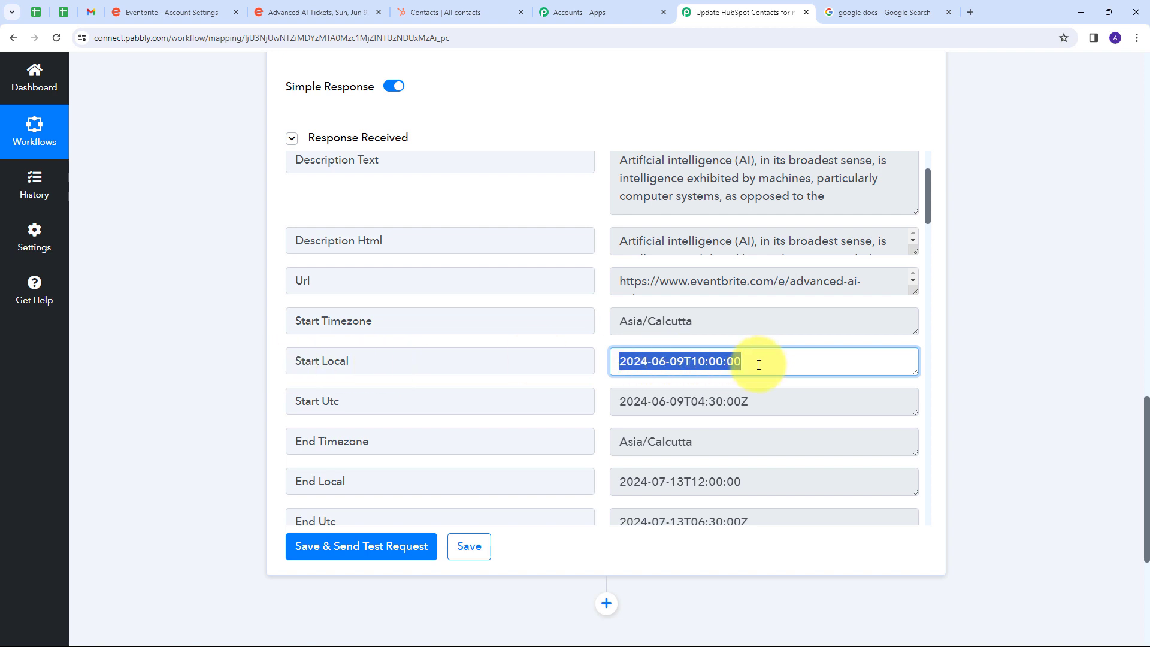
{"action": "left_click_drag", "start_coordinate": [742, 321], "coordinate": [587, 329]}
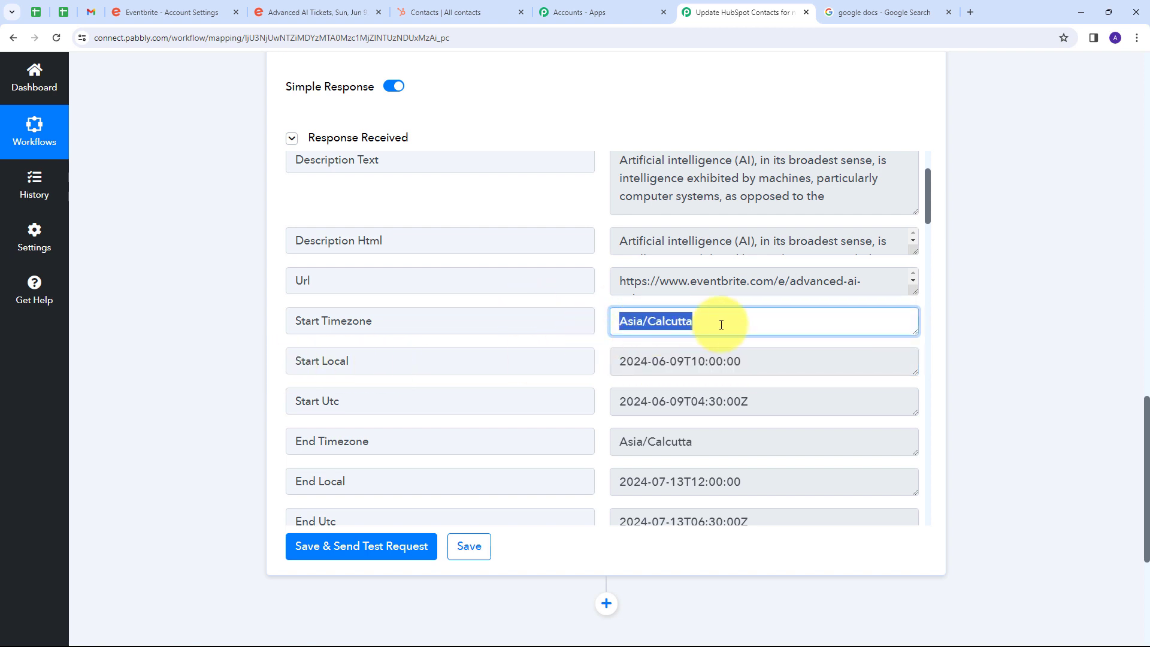
{"action": "scroll", "coordinate": [721, 325], "scroll_direction": "down", "scroll_amount": 6}
{"action": "left_click_drag", "start_coordinate": [641, 441], "coordinate": [652, 371]}
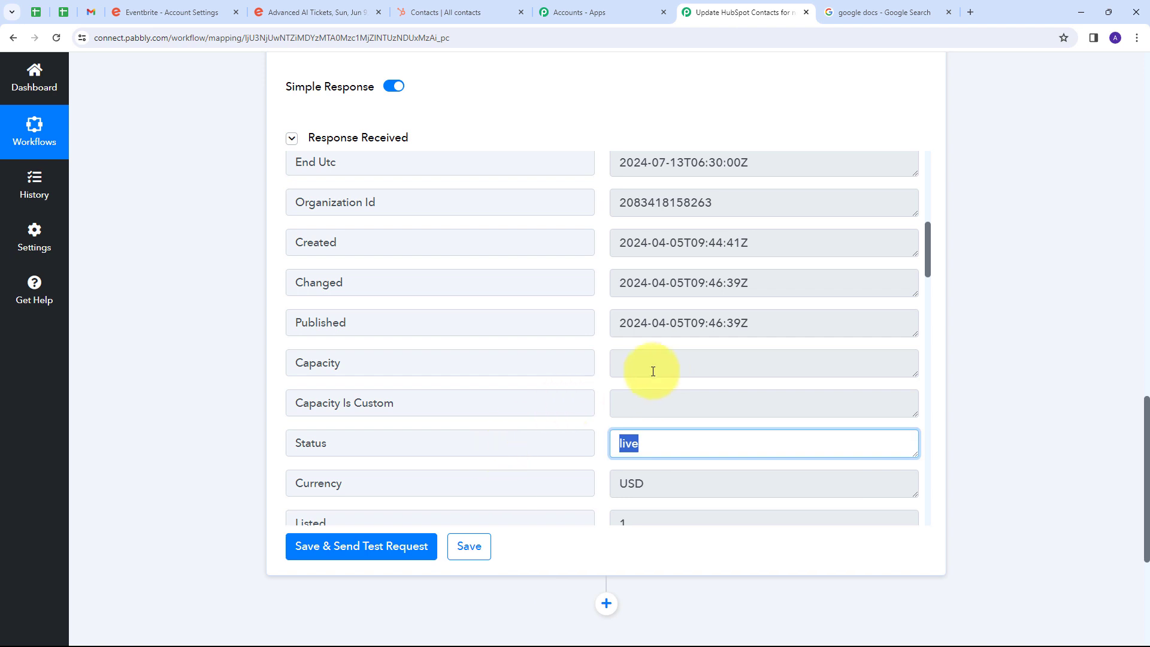
{"action": "scroll", "coordinate": [593, 403], "scroll_direction": "up", "scroll_amount": 3}
{"action": "scroll", "coordinate": [602, 403], "scroll_direction": "down", "scroll_amount": 2}
{"action": "scroll", "coordinate": [628, 395], "scroll_direction": "up", "scroll_amount": 5}
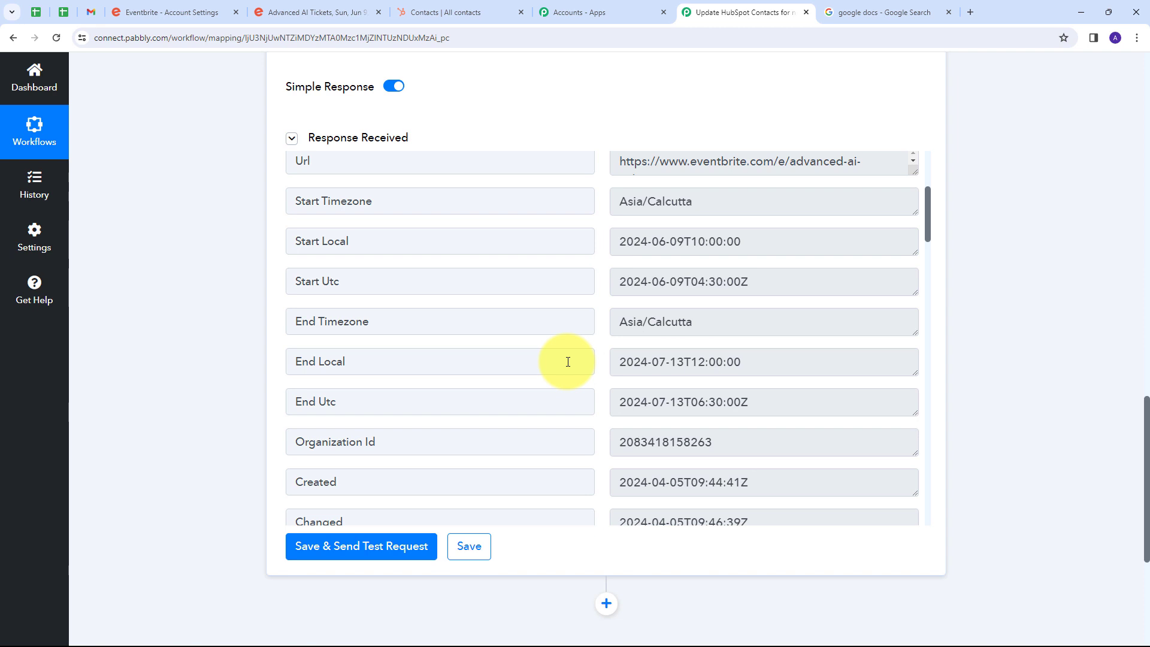
Add a HubSpot CRM action step with the Update a Contact event and connect it through the existing HubSpot CRM #7 connection.
{"action": "scroll", "coordinate": [1018, 286], "scroll_direction": "down", "scroll_amount": 4}
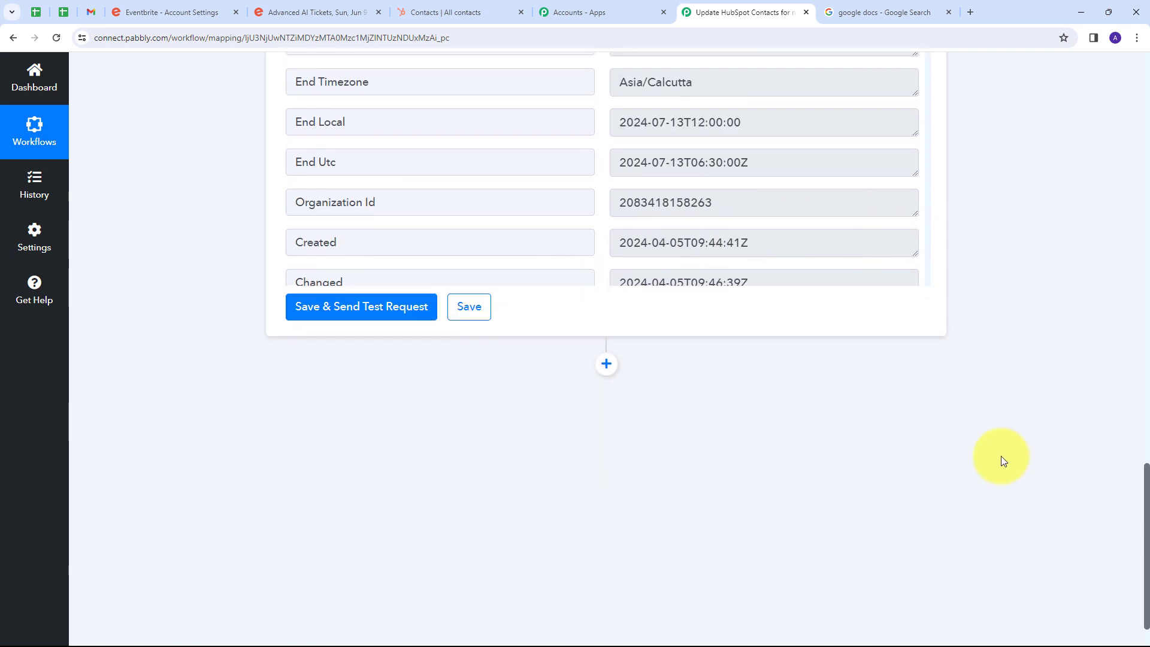
{"action": "left_click", "coordinate": [606, 363]}
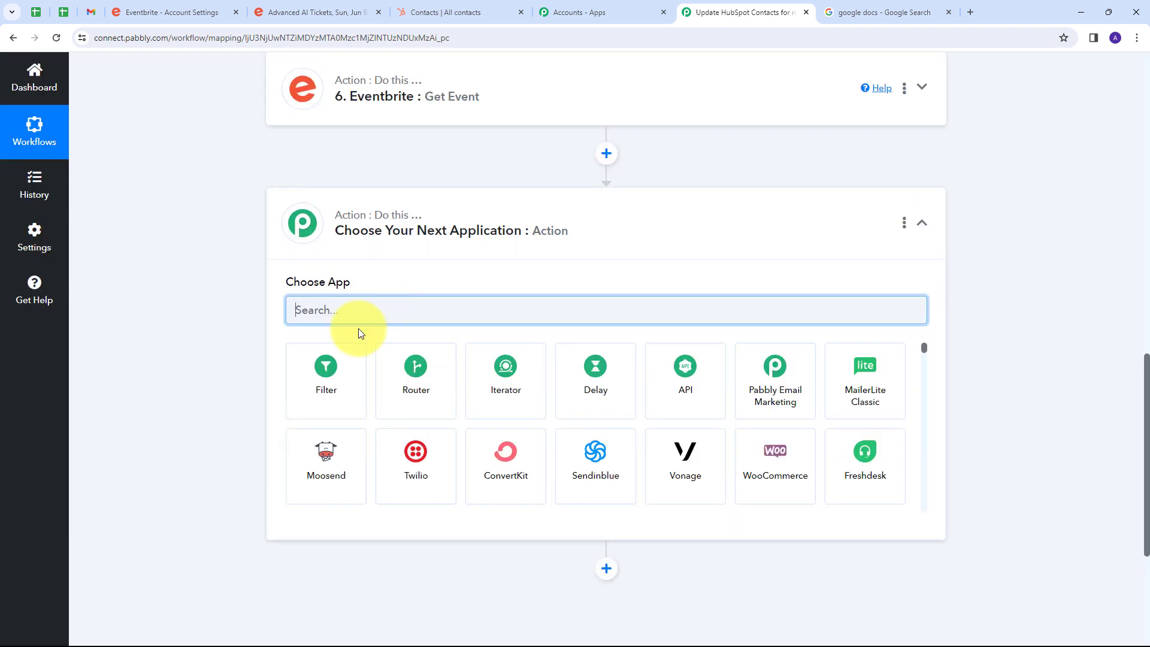
{"action": "type", "text": "Hubspot"}
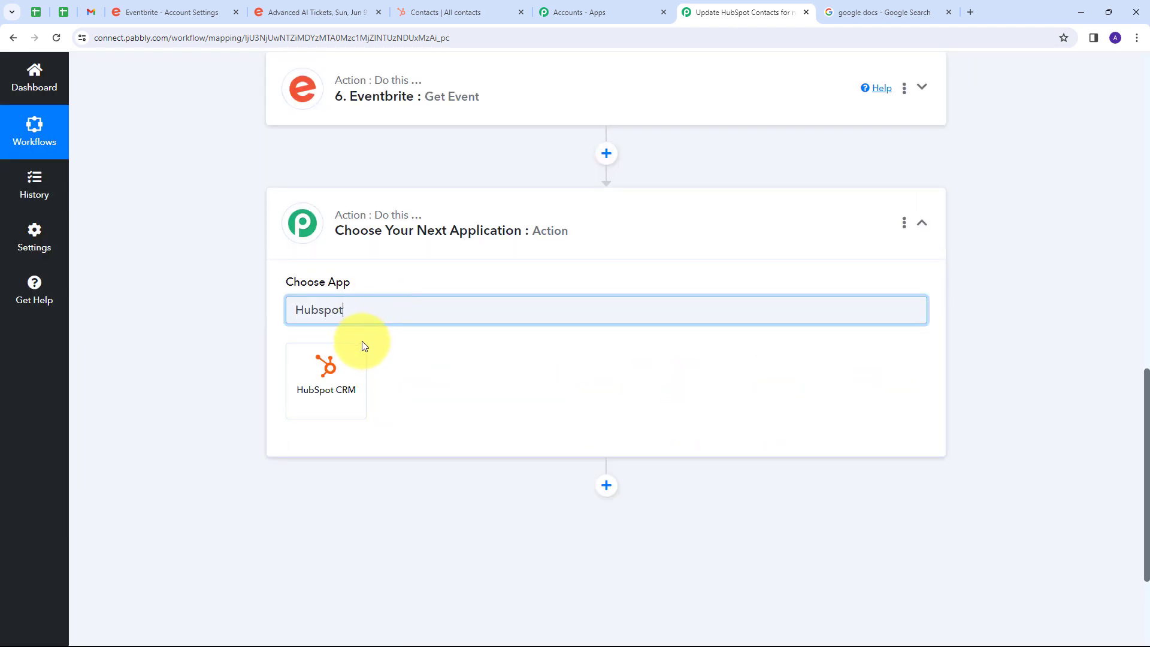
{"action": "left_click", "coordinate": [328, 367]}
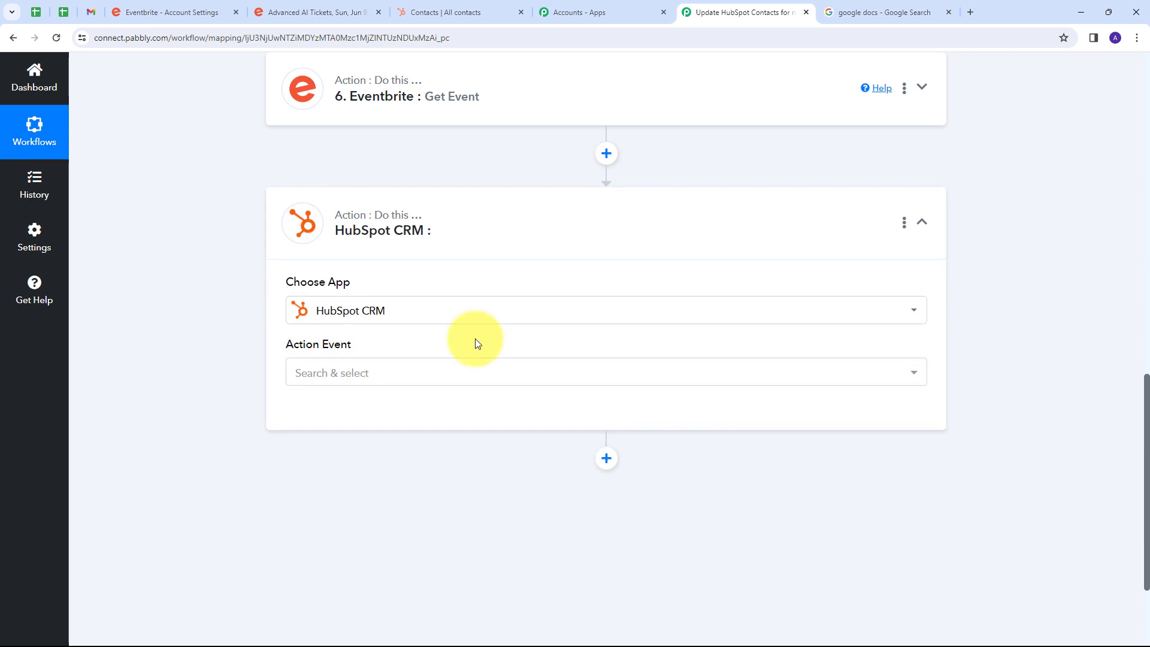
{"action": "left_click", "coordinate": [475, 371]}
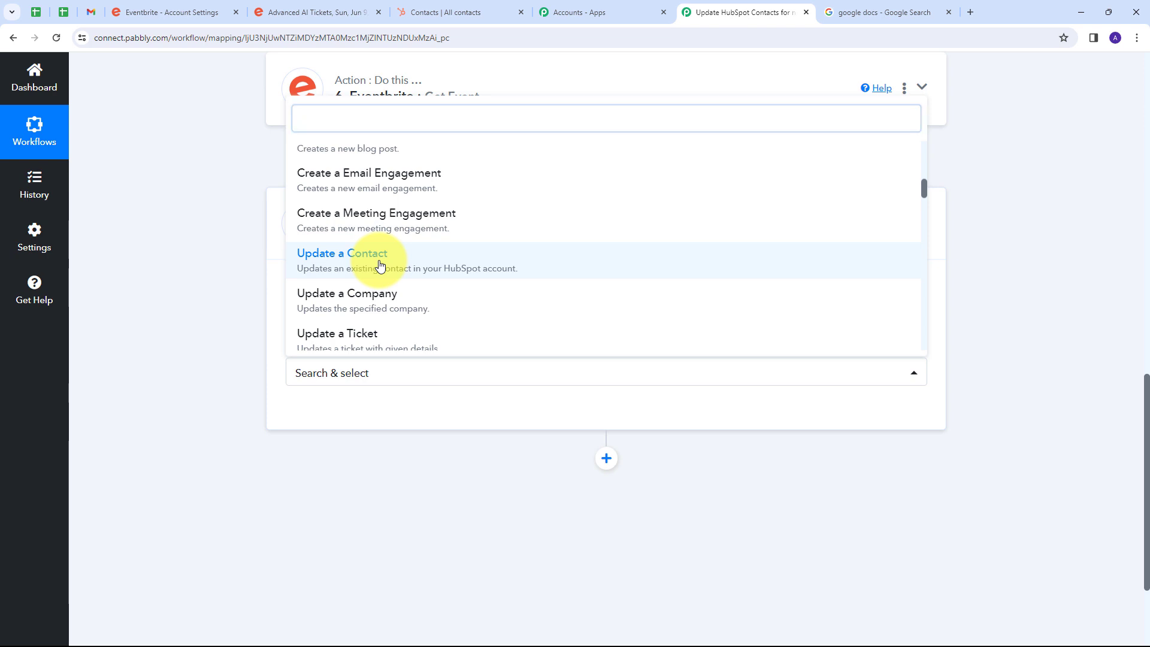
{"action": "left_click", "coordinate": [379, 264]}
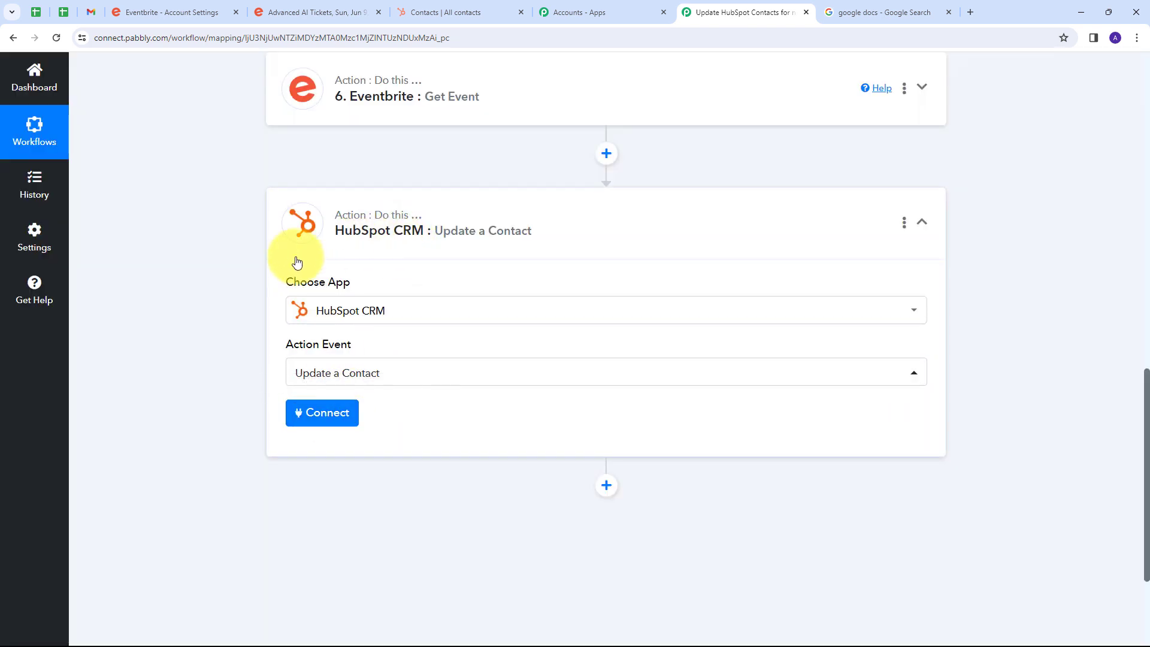
{"action": "left_click", "coordinate": [331, 416]}
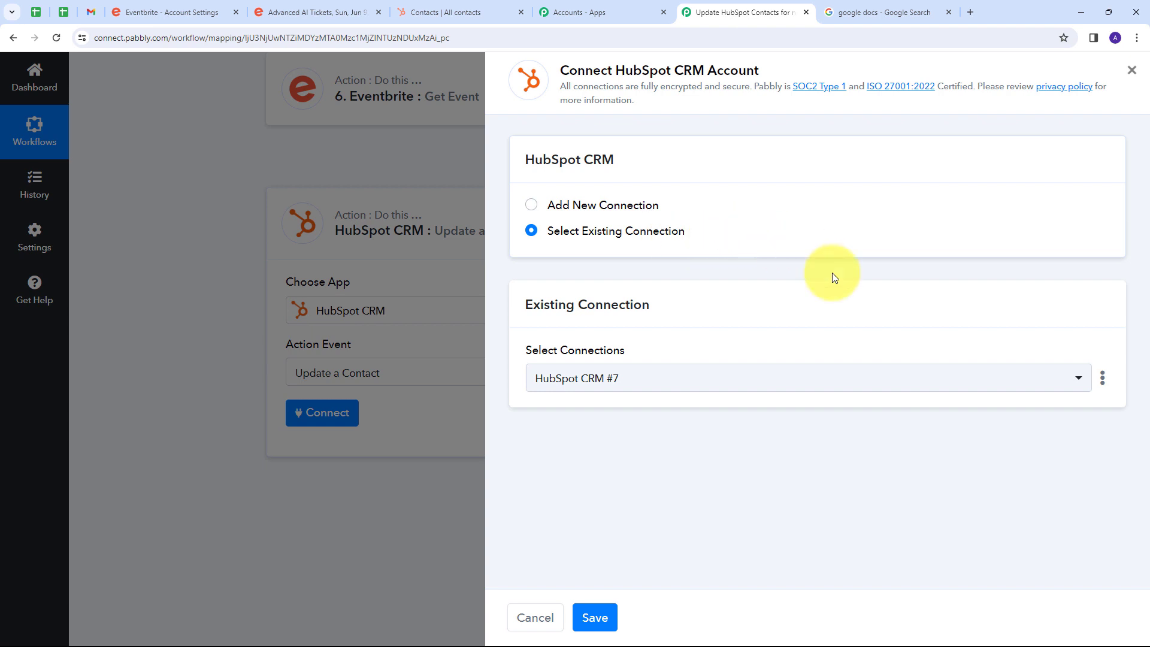
{"action": "left_click", "coordinate": [595, 617]}
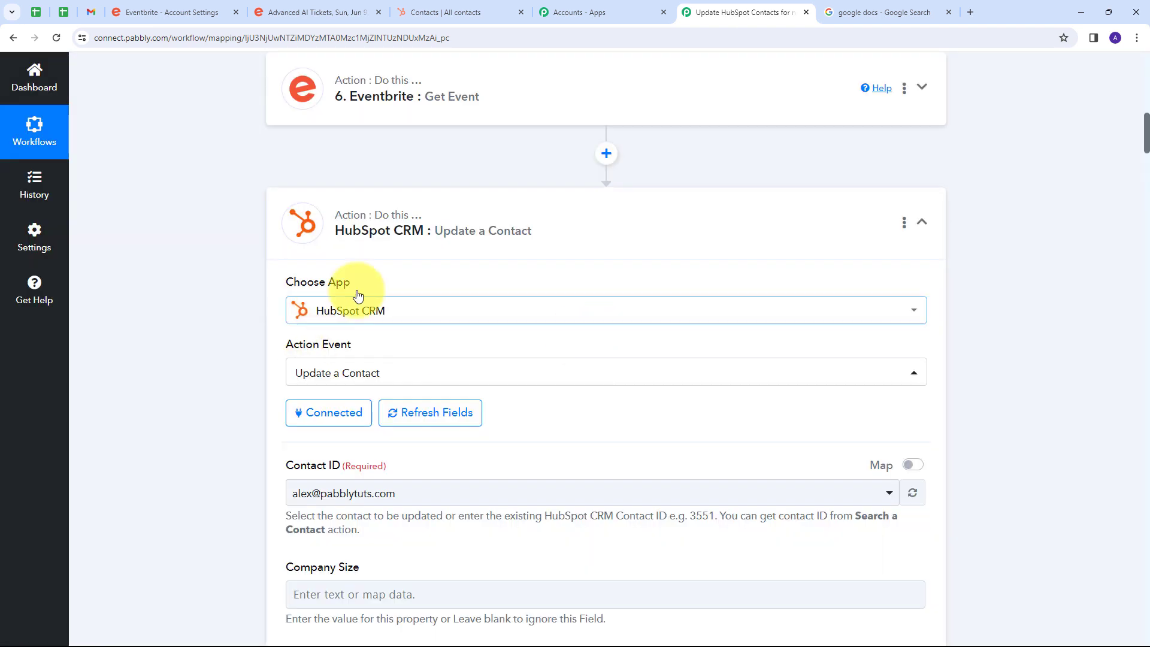
Enable mapping for Contact ID and replace its preset value with Results 0 Id from the Search a Contact step.
{"action": "scroll", "coordinate": [354, 293], "scroll_direction": "down", "scroll_amount": 3}
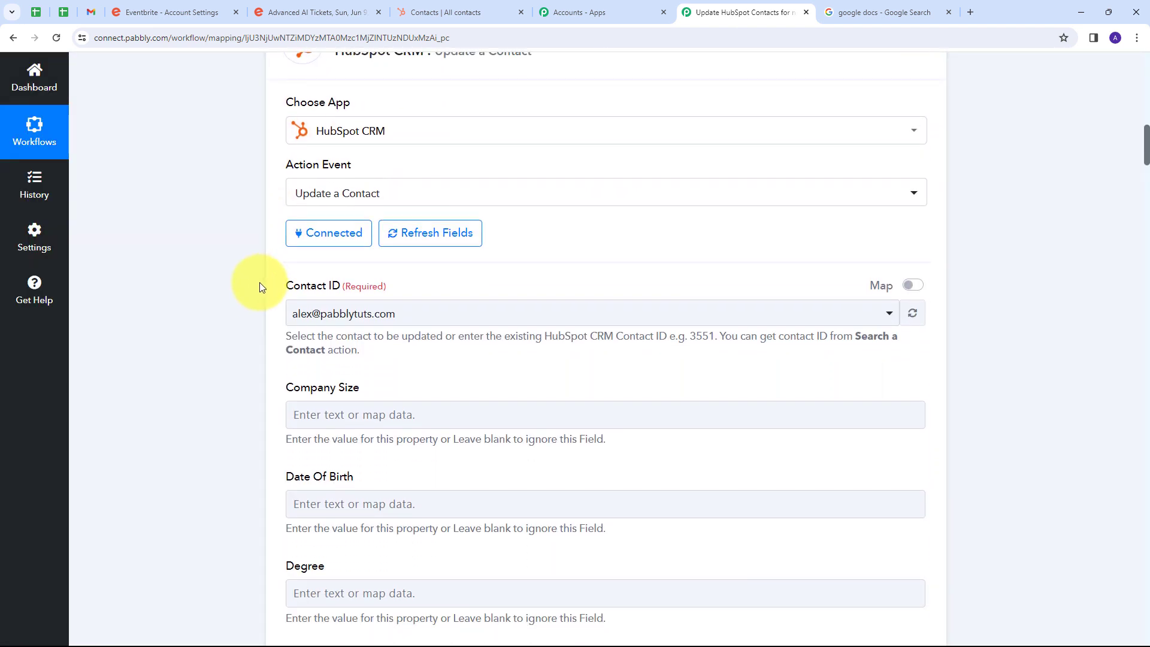
{"action": "left_click", "coordinate": [913, 285]}
{"action": "left_click_drag", "start_coordinate": [342, 311], "coordinate": [279, 323]}
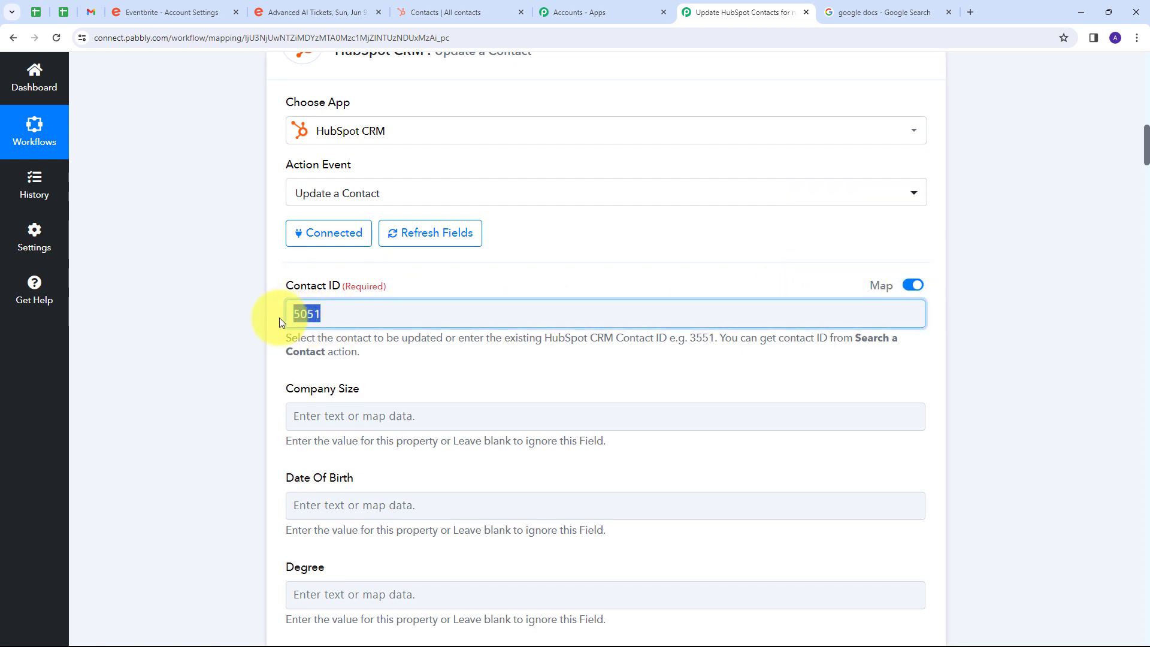
{"action": "key", "text": "BackSpace"}
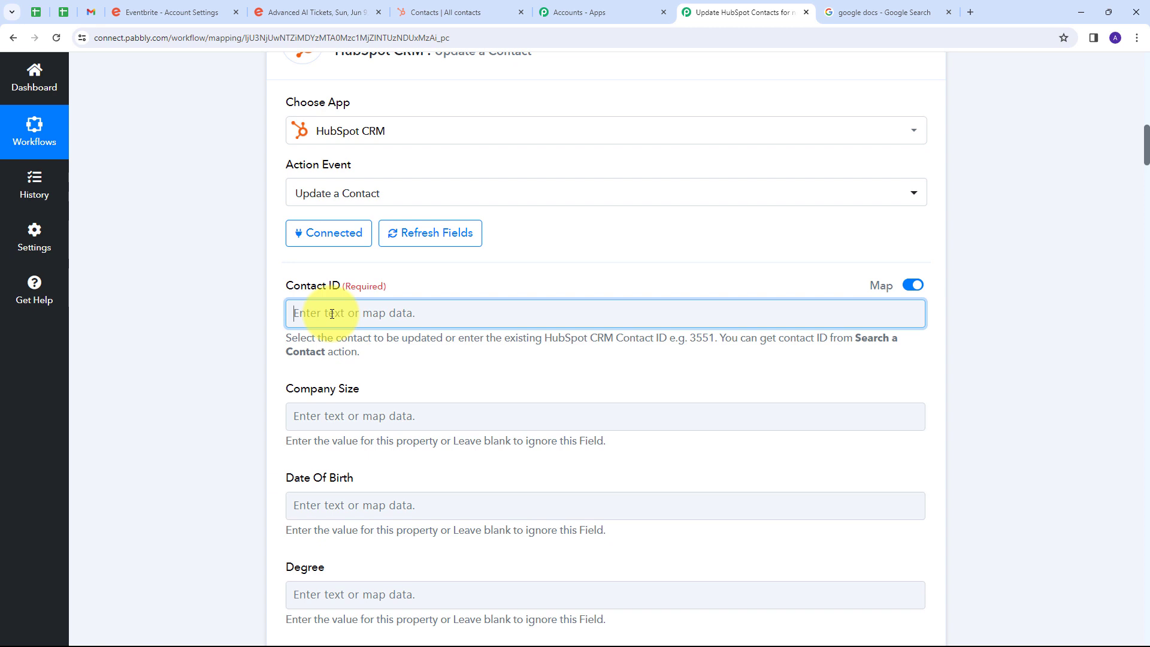
{"action": "left_click", "coordinate": [332, 314]}
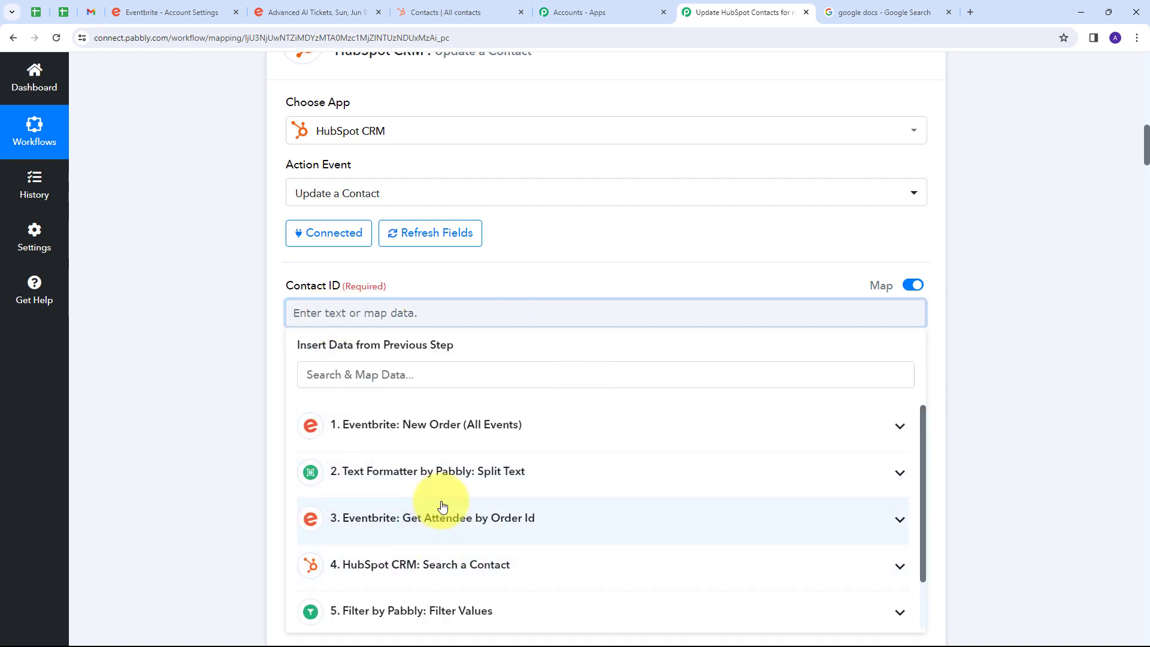
{"action": "scroll", "coordinate": [383, 527], "scroll_direction": "down", "scroll_amount": 1}
{"action": "left_click", "coordinate": [472, 506]}
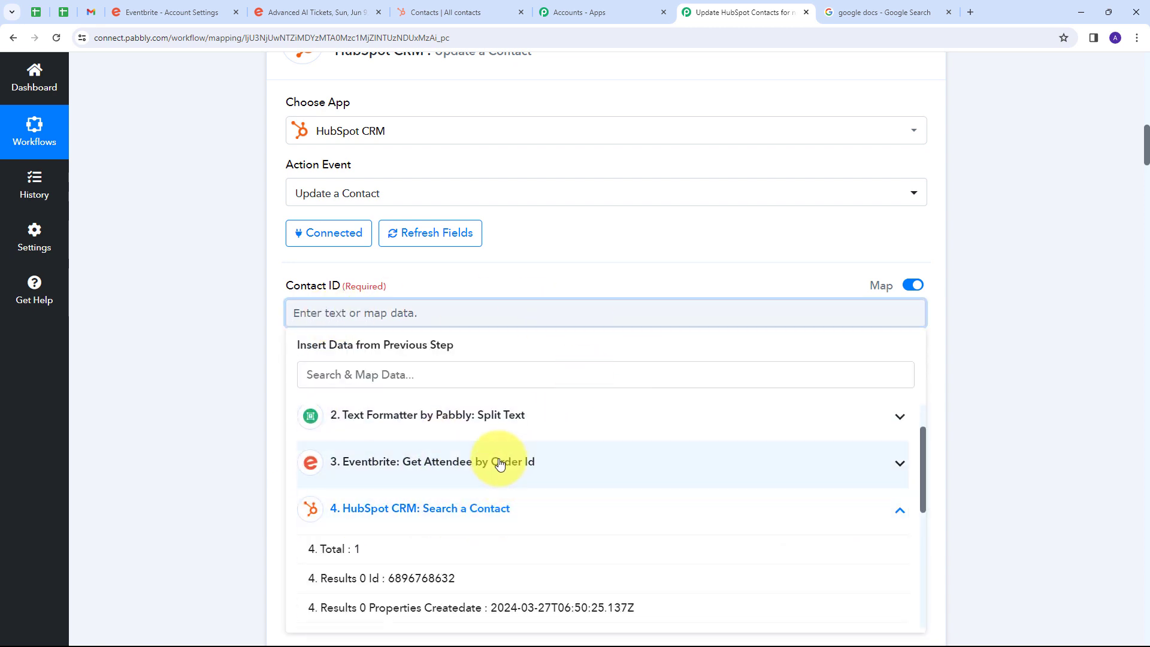
{"action": "scroll", "coordinate": [331, 464], "scroll_direction": "down", "scroll_amount": 3}
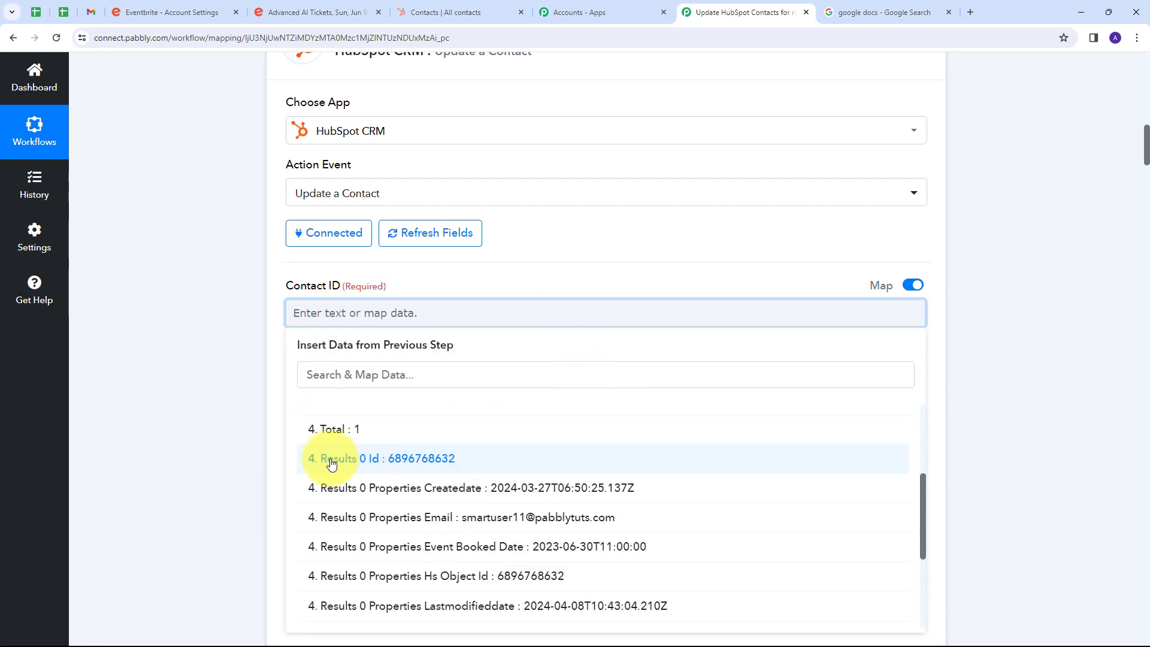
{"action": "left_click", "coordinate": [398, 470]}
Map the contact's Event Booked Date field to Results 0 Properties Event Booked Date from the Search a Contact step.
{"action": "scroll", "coordinate": [432, 239], "scroll_direction": "down", "scroll_amount": 8}
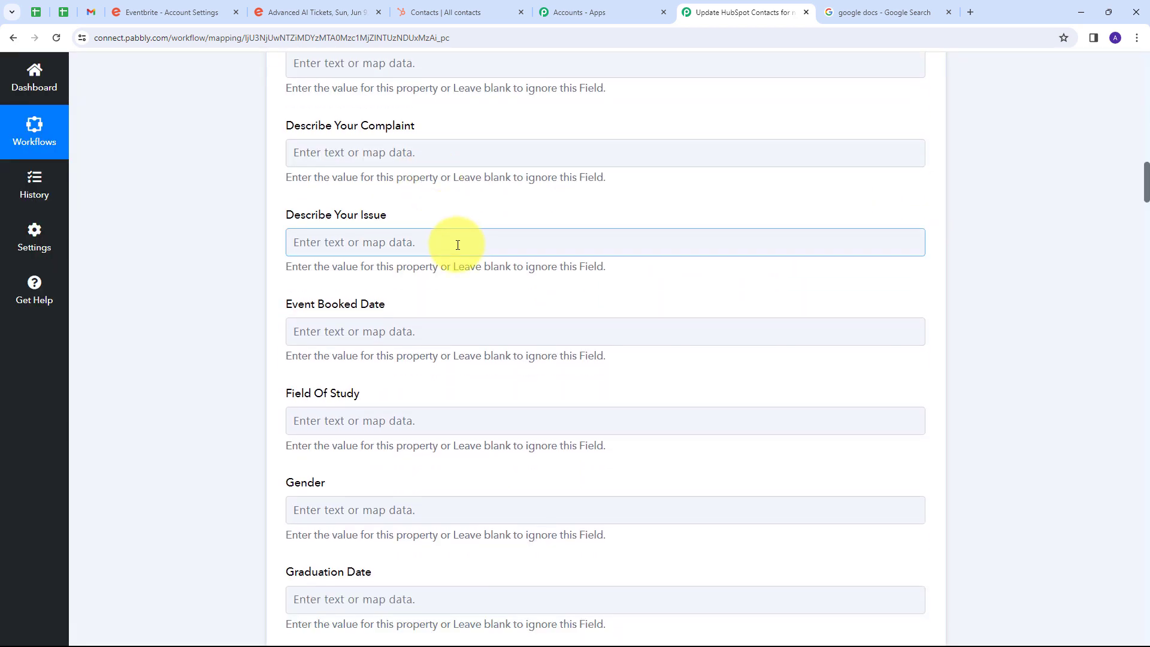
{"action": "scroll", "coordinate": [458, 242], "scroll_direction": "up", "scroll_amount": 5}
{"action": "scroll", "coordinate": [453, 245], "scroll_direction": "down", "scroll_amount": 7}
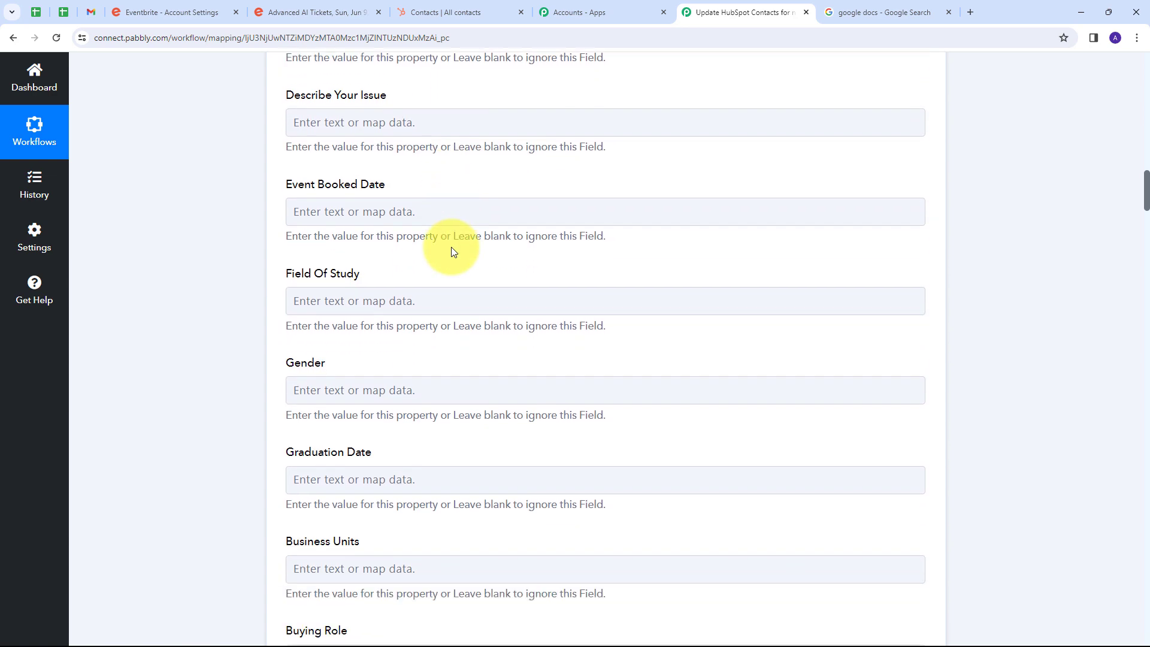
{"action": "scroll", "coordinate": [451, 248], "scroll_direction": "down", "scroll_amount": 3}
{"action": "scroll", "coordinate": [437, 244], "scroll_direction": "up", "scroll_amount": 4}
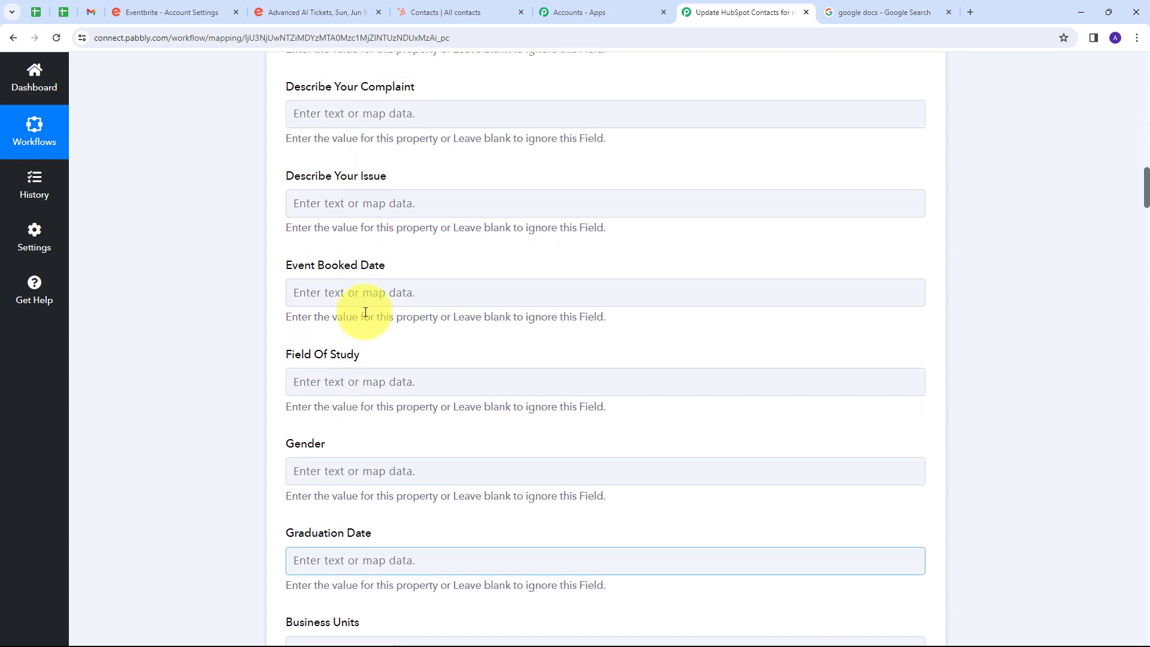
{"action": "scroll", "coordinate": [365, 312], "scroll_direction": "up", "scroll_amount": 2}
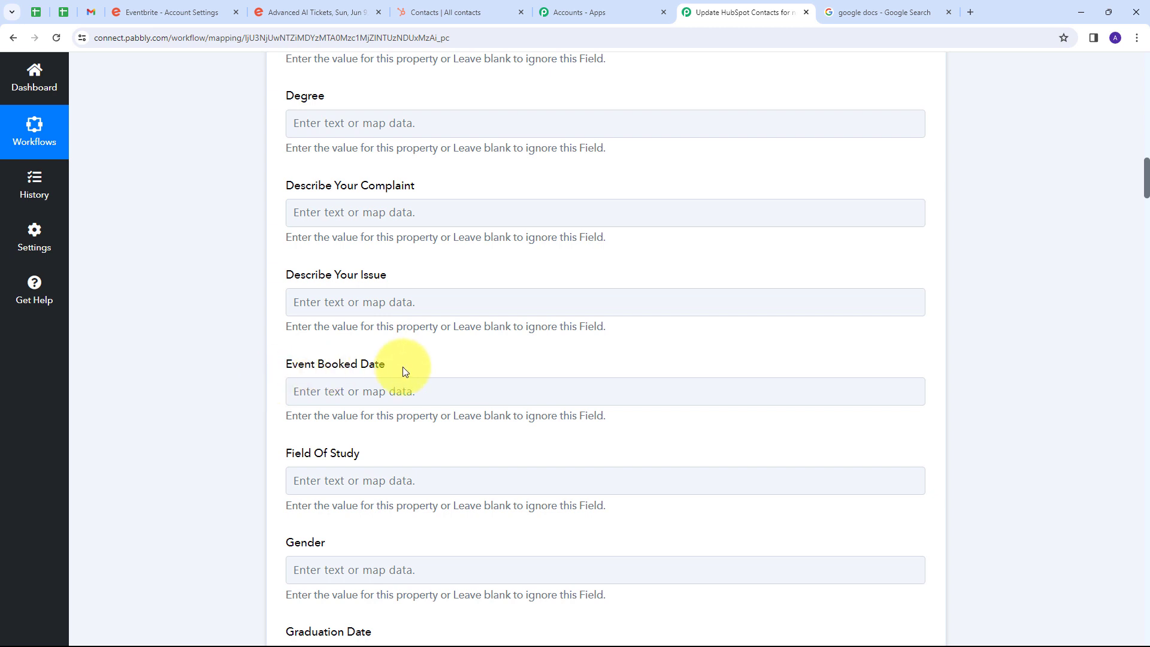
{"action": "scroll", "coordinate": [396, 366], "scroll_direction": "down", "scroll_amount": 1}
{"action": "left_click", "coordinate": [475, 334]}
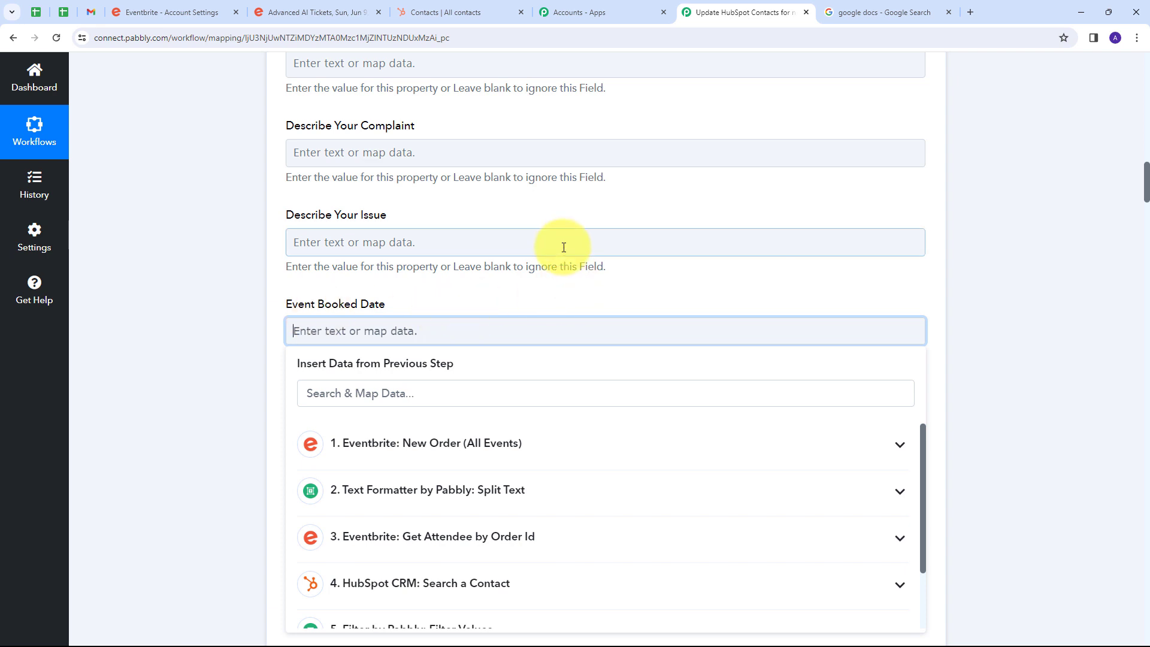
{"action": "scroll", "coordinate": [559, 249], "scroll_direction": "down", "scroll_amount": 1}
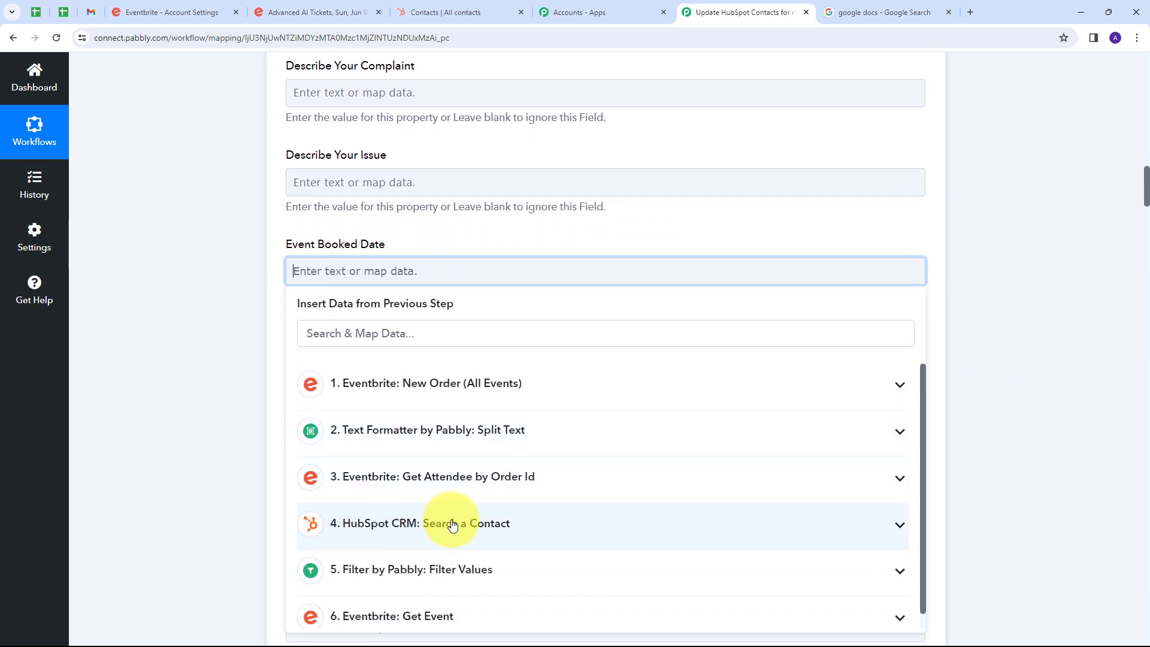
{"action": "left_click", "coordinate": [487, 522]}
{"action": "scroll", "coordinate": [575, 373], "scroll_direction": "down", "scroll_amount": 5}
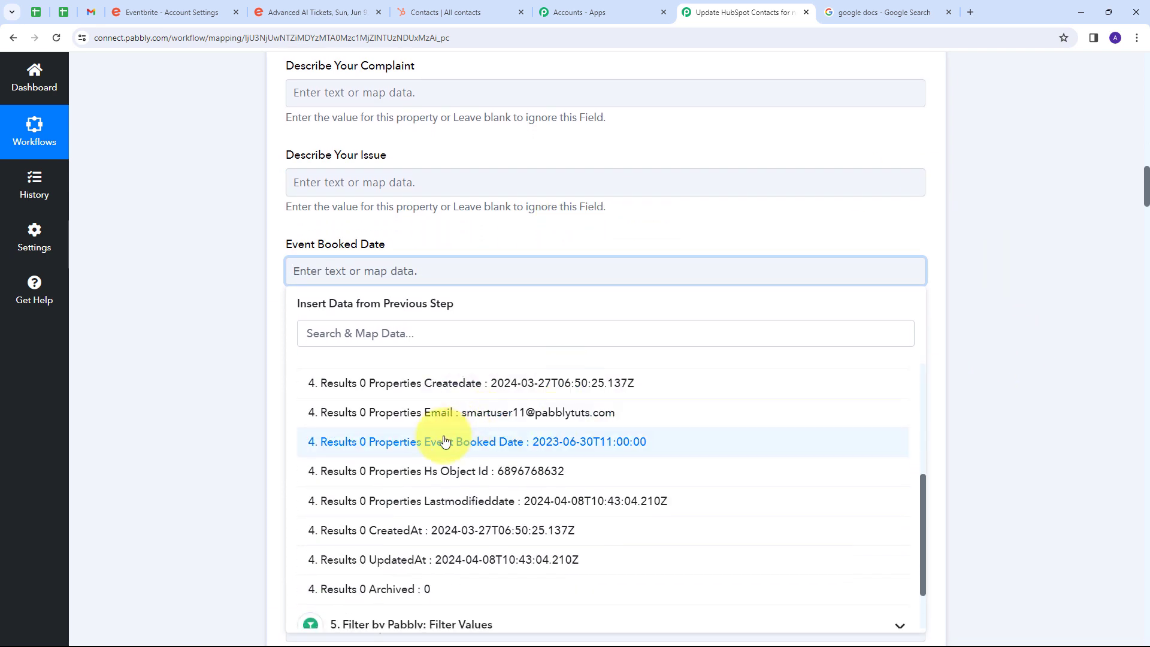
{"action": "left_click", "coordinate": [563, 448]}
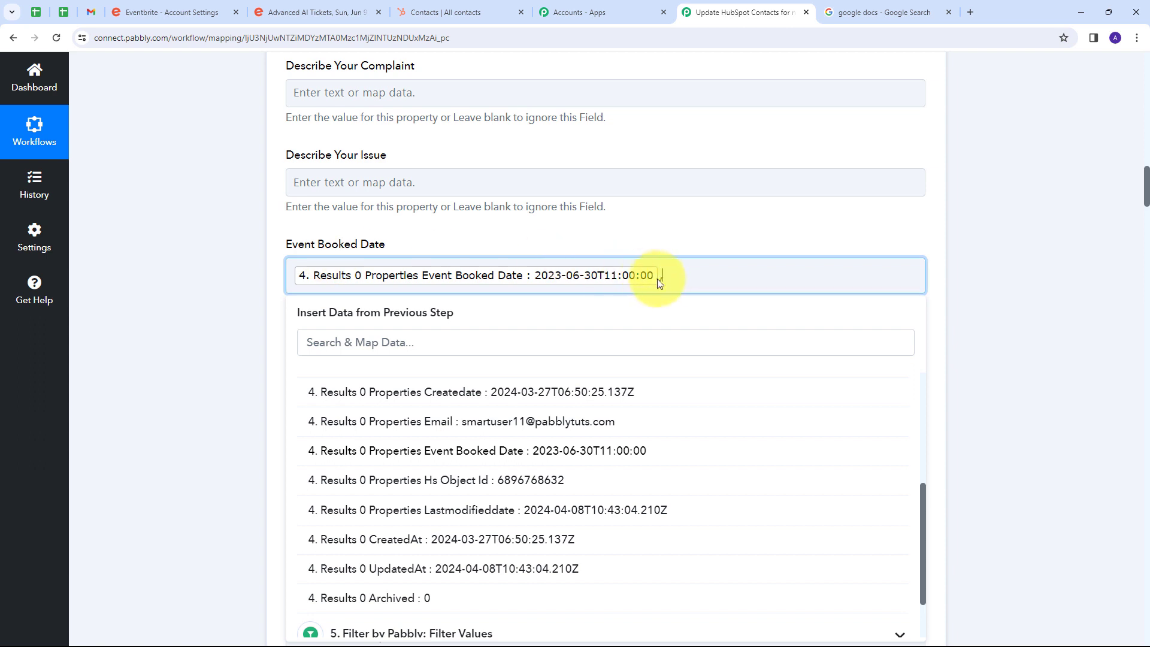
Append a comma and the Start Local value from the Get Event step to the Event Booked Date mapping.
{"action": "scroll", "coordinate": [463, 563], "scroll_direction": "down", "scroll_amount": 2}
{"action": "scroll", "coordinate": [641, 398], "scroll_direction": "down", "scroll_amount": 1}
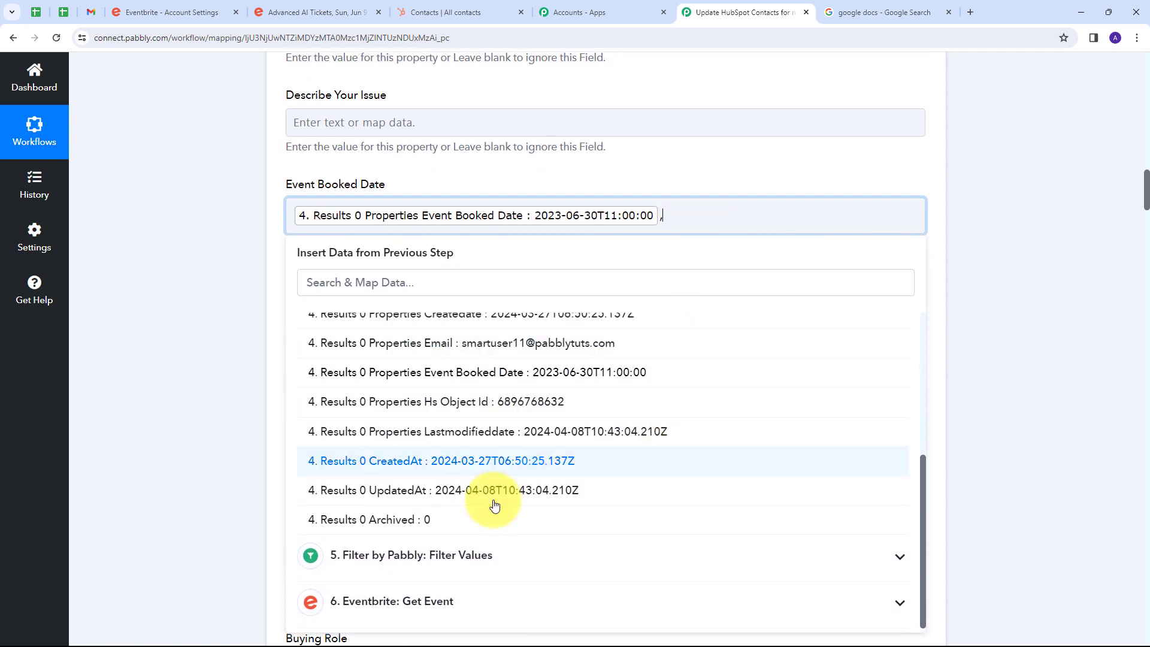
{"action": "left_click", "coordinate": [508, 601]}
{"action": "scroll", "coordinate": [567, 368], "scroll_direction": "down", "scroll_amount": 2}
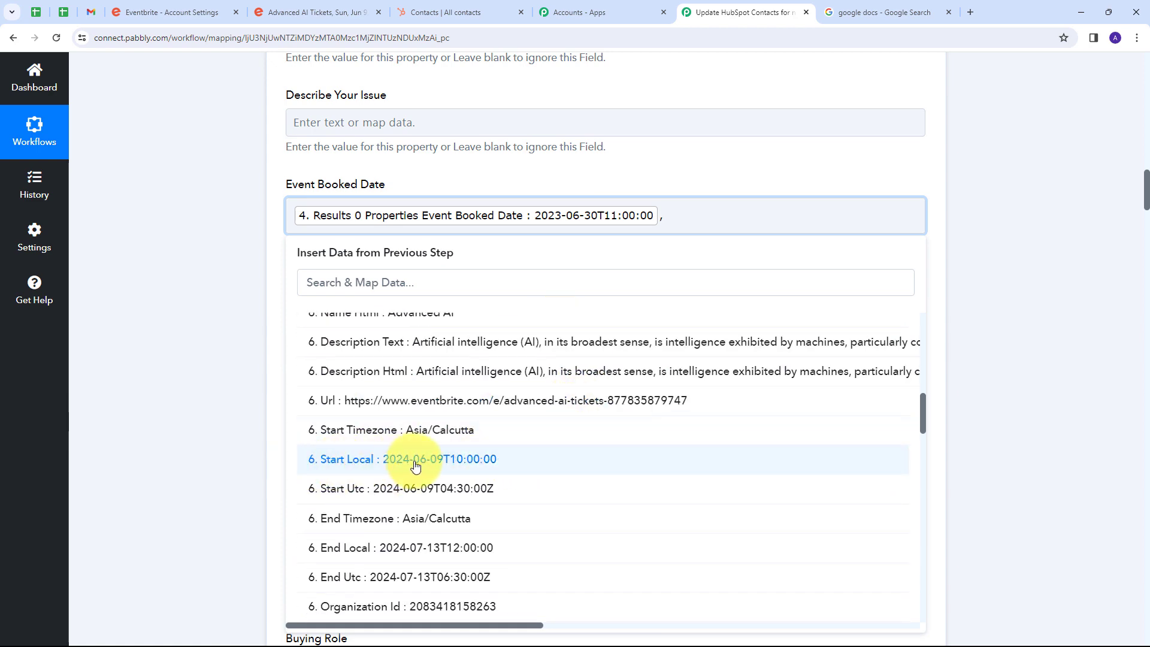
{"action": "left_click", "coordinate": [416, 467]}
{"action": "left_click", "coordinate": [728, 178]}
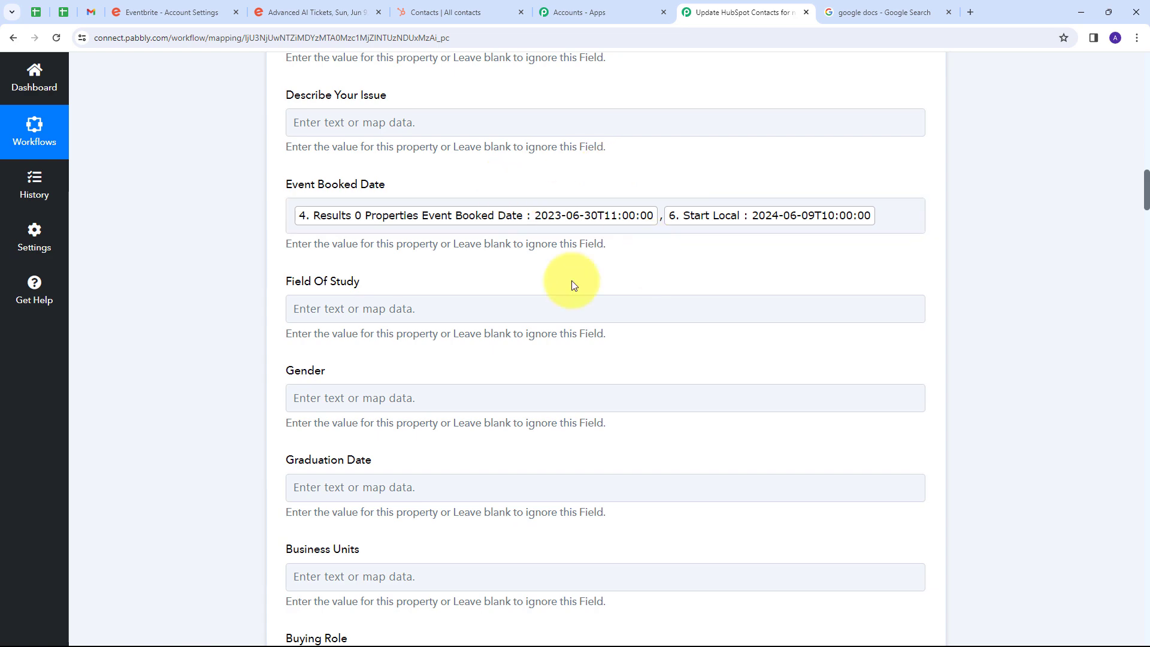
Save the Update a Contact step with a test request and check the Event Booked Date in its response.
{"action": "scroll", "coordinate": [655, 247], "scroll_direction": "down", "scroll_amount": 10}
{"action": "scroll", "coordinate": [599, 240], "scroll_direction": "down", "scroll_amount": 2}
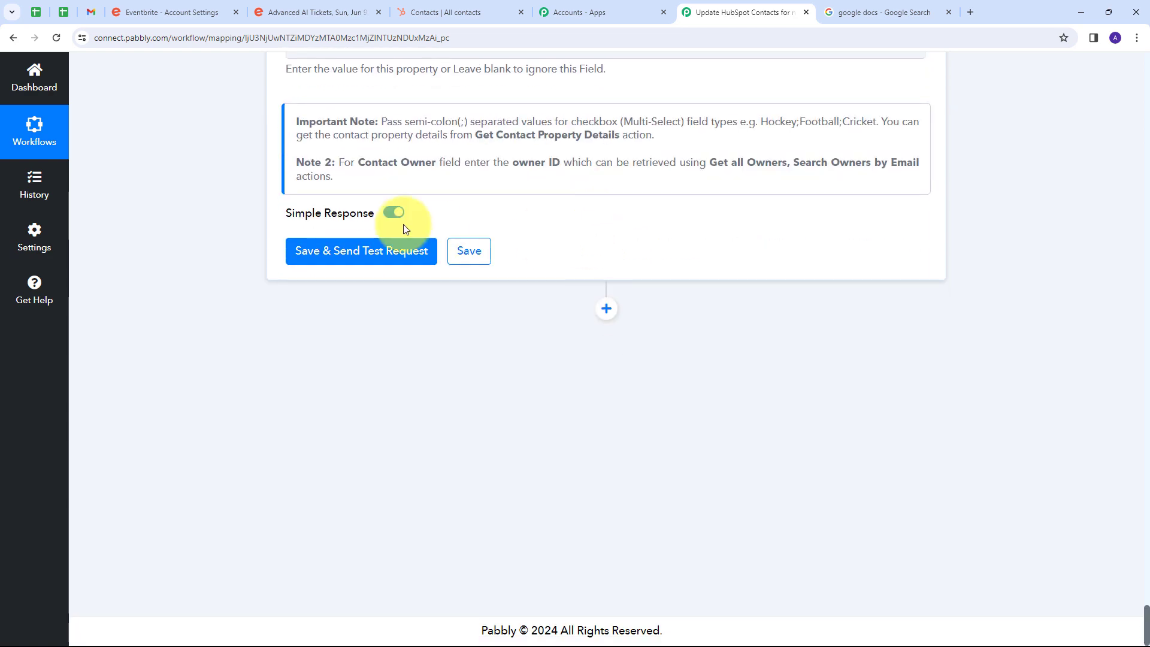
{"action": "left_click", "coordinate": [356, 258]}
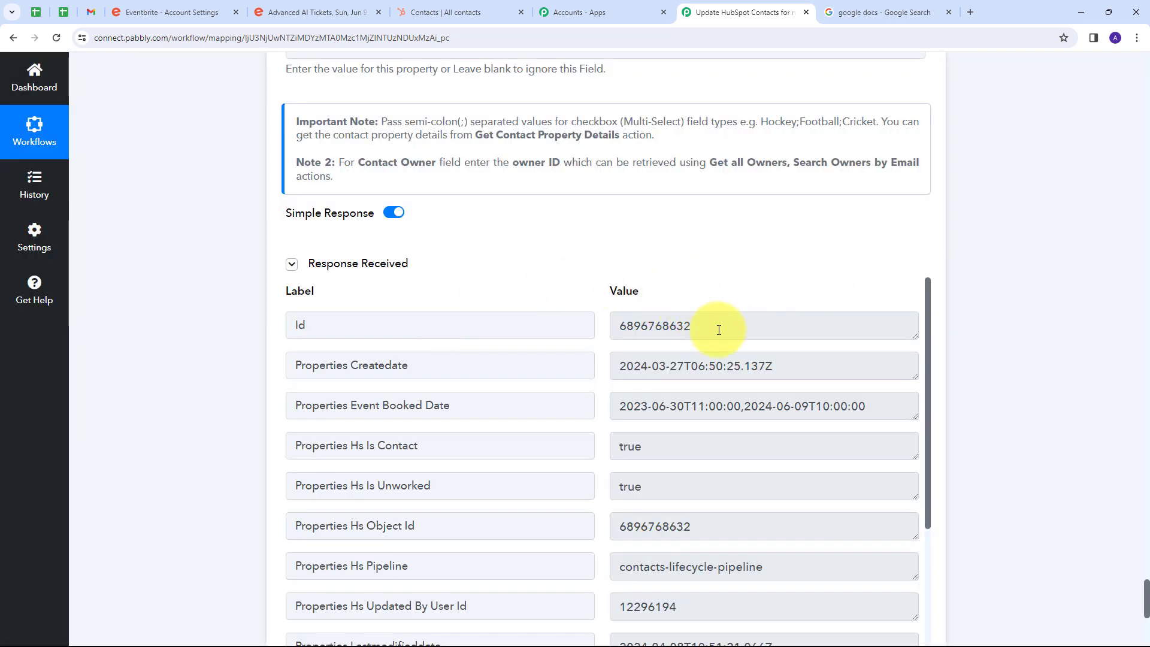
{"action": "scroll", "coordinate": [708, 213], "scroll_direction": "down", "scroll_amount": 1}
{"action": "scroll", "coordinate": [691, 293], "scroll_direction": "down", "scroll_amount": 3}
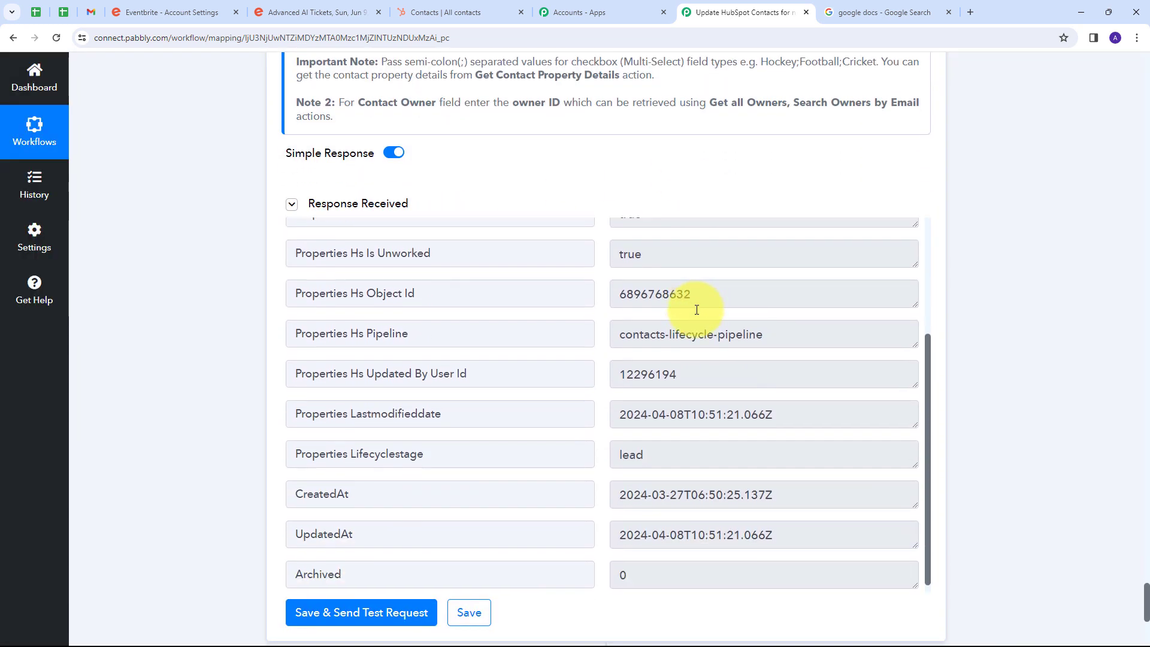
{"action": "scroll", "coordinate": [701, 287], "scroll_direction": "up", "scroll_amount": 3}
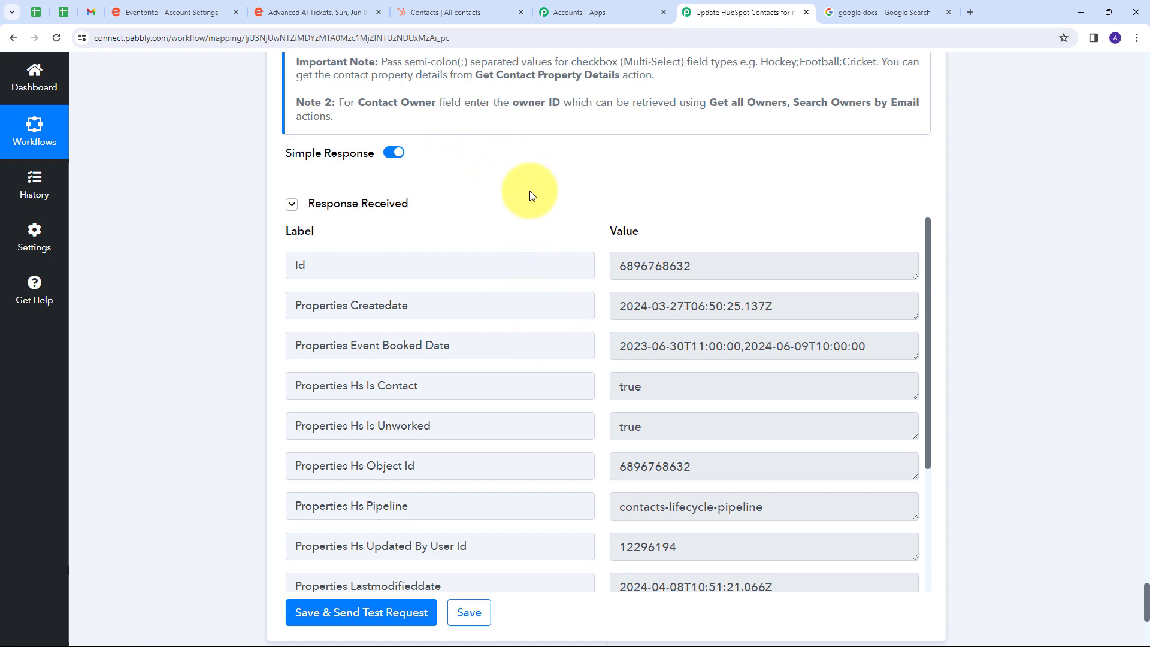
Switch to the HubSpot contacts list and check the Event Booked Date of the updated test contact.
{"action": "left_click", "coordinate": [431, 13]}
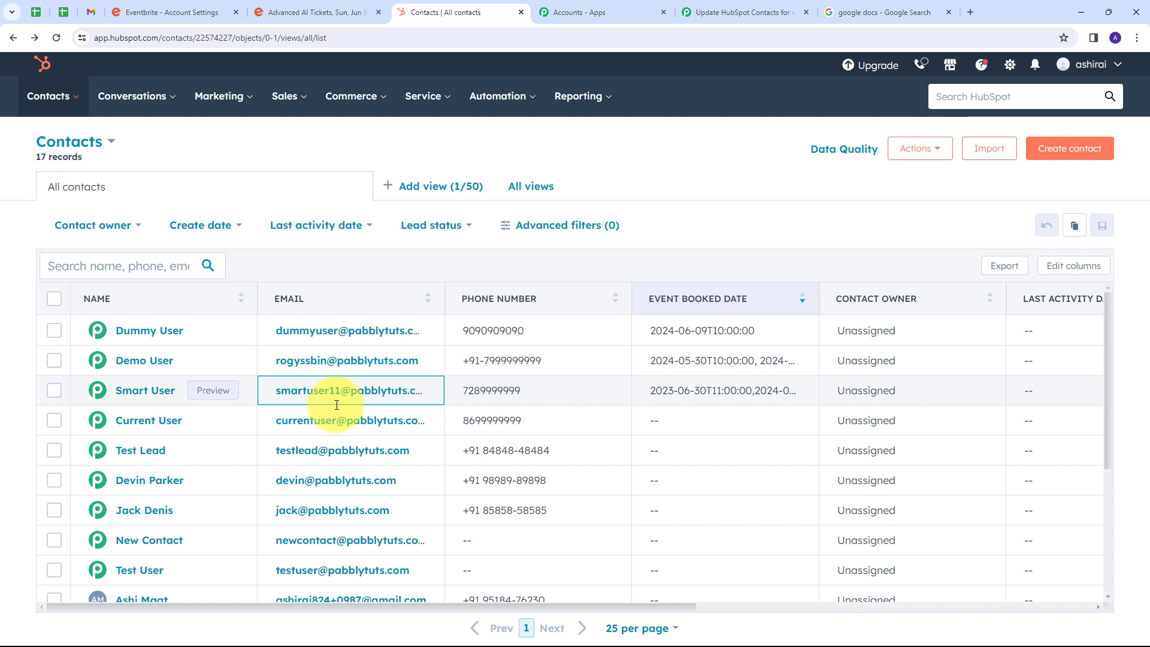
{"action": "left_click", "coordinate": [590, 330]}
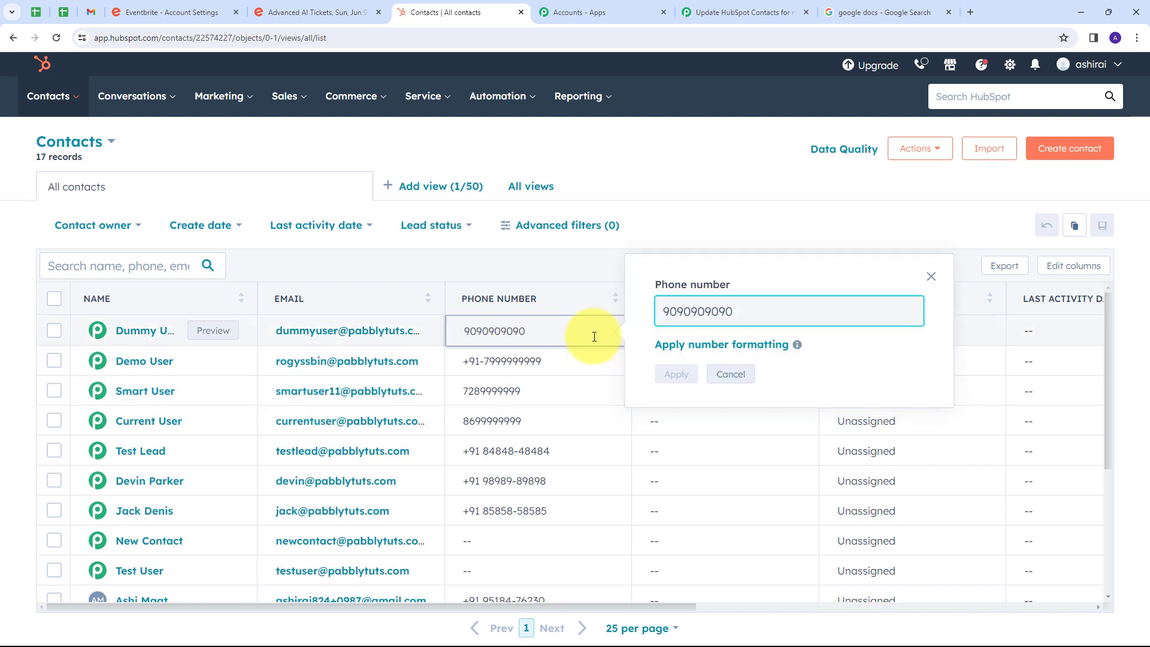
{"action": "left_click", "coordinate": [602, 256]}
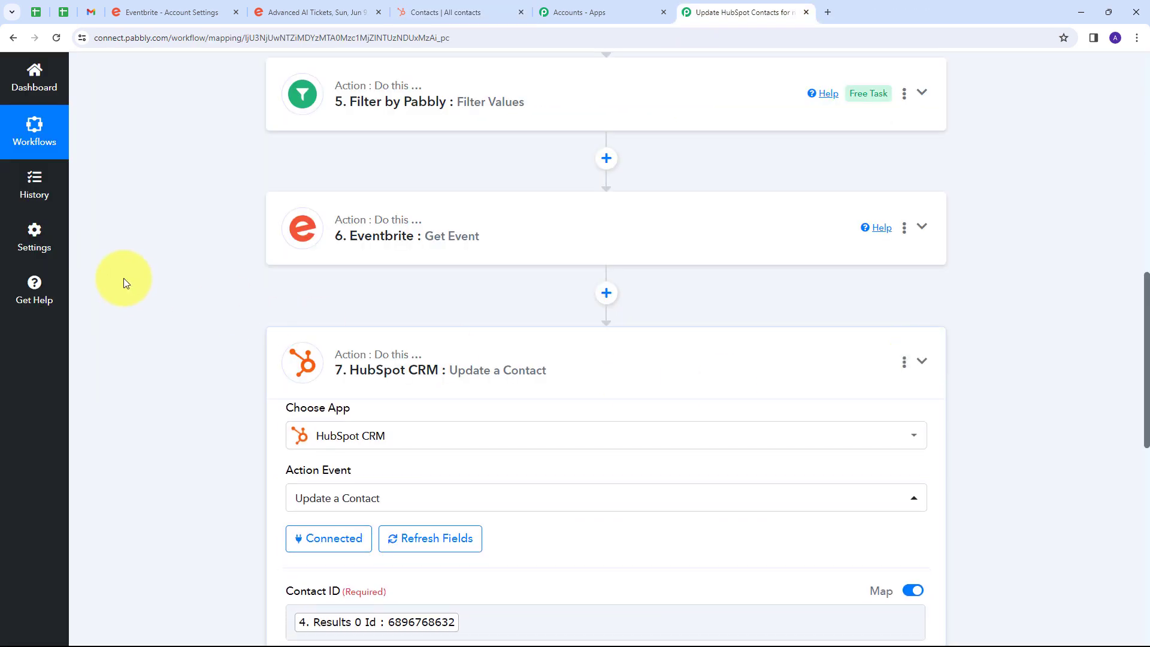
Return to Pabbly Connect and review the workflow's seven steps, from the Eventbrite New Order trigger to the HubSpot Update a Contact action.
{"action": "scroll", "coordinate": [159, 269], "scroll_direction": "up", "scroll_amount": 10}
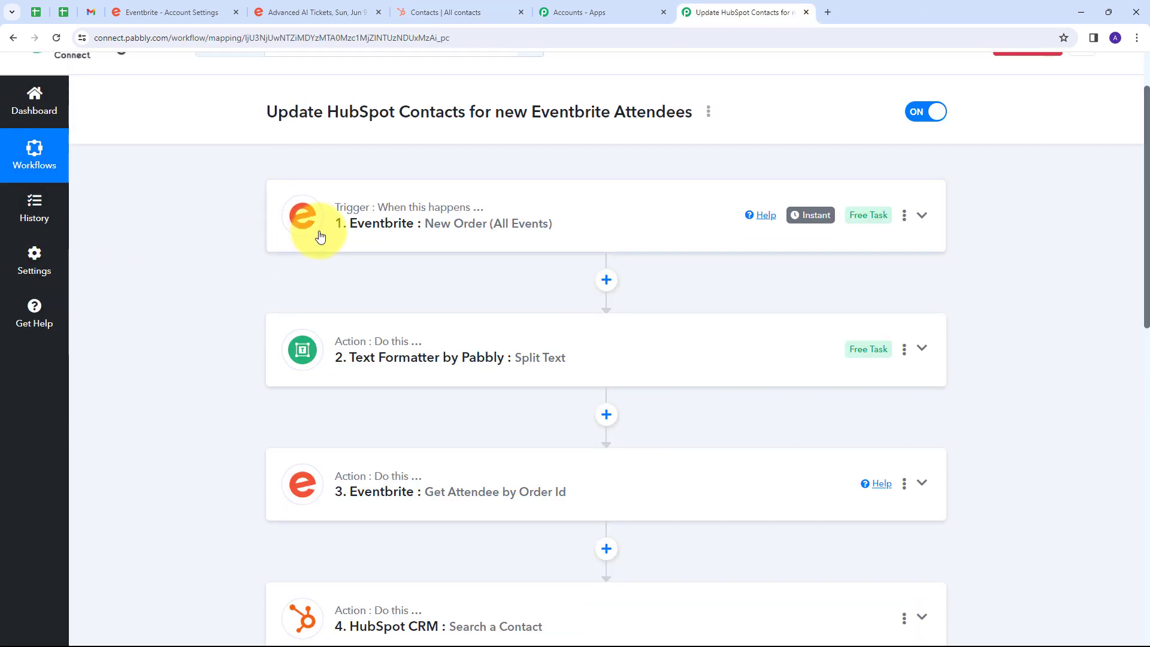
{"action": "scroll", "coordinate": [253, 323], "scroll_direction": "down", "scroll_amount": 2}
{"action": "scroll", "coordinate": [196, 369], "scroll_direction": "up", "scroll_amount": 3}
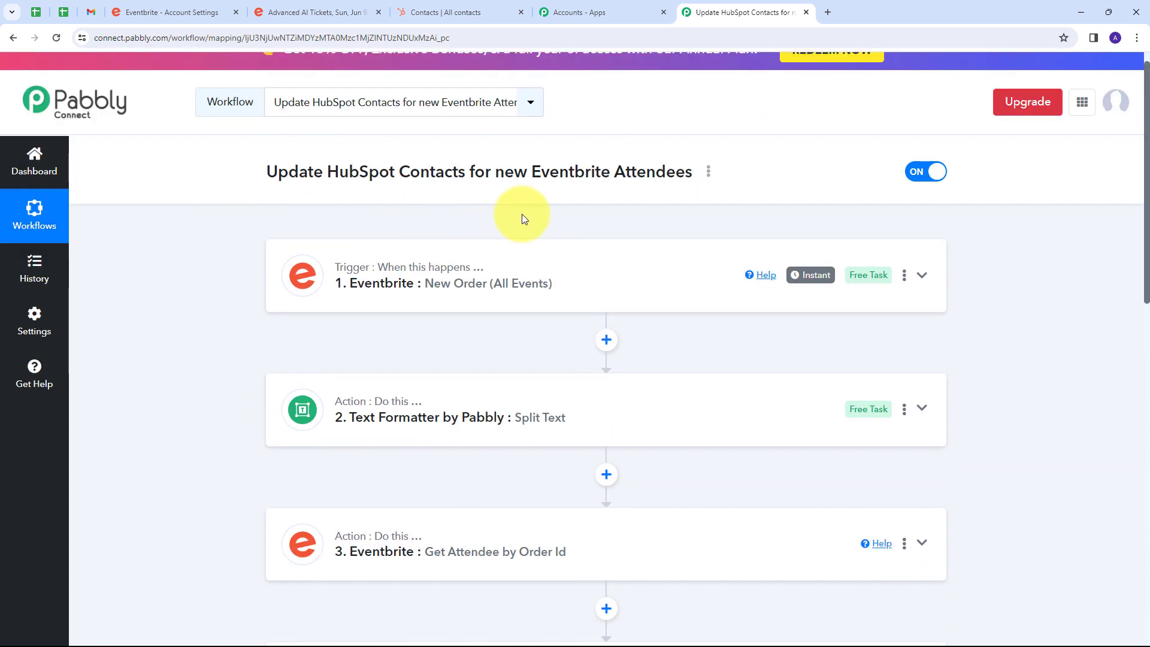
{"action": "scroll", "coordinate": [257, 215], "scroll_direction": "down", "scroll_amount": 1}
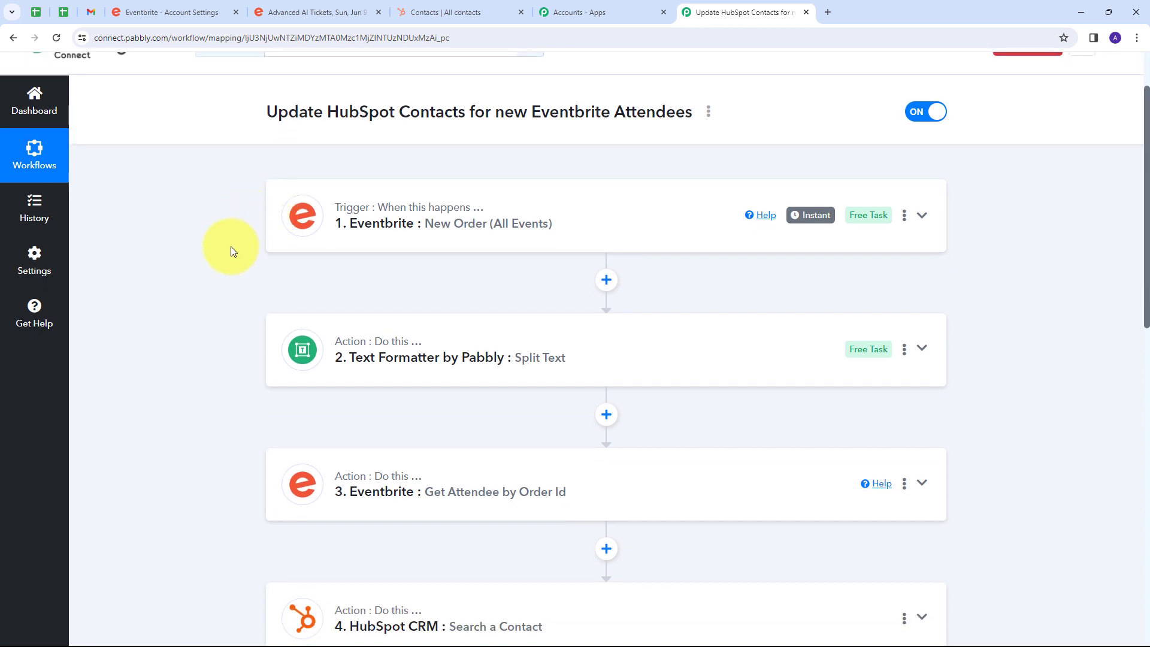
{"action": "scroll", "coordinate": [231, 246], "scroll_direction": "down", "scroll_amount": 1}
{"action": "scroll", "coordinate": [220, 355], "scroll_direction": "down", "scroll_amount": 1}
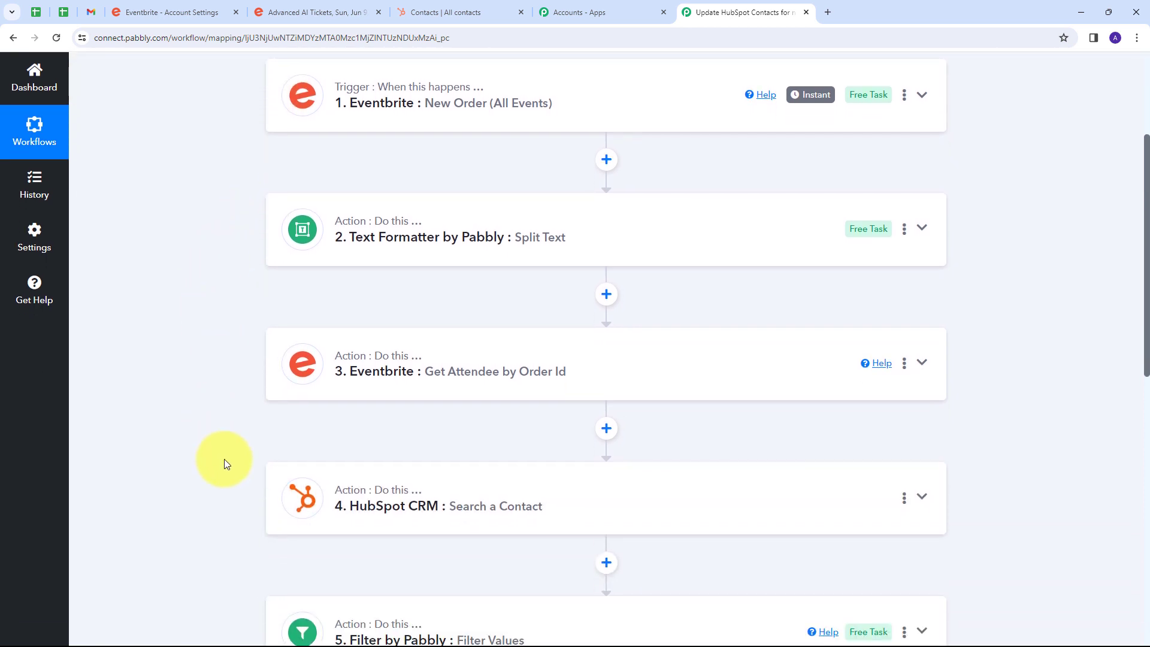
{"action": "scroll", "coordinate": [224, 459], "scroll_direction": "down", "scroll_amount": 1}
{"action": "scroll", "coordinate": [249, 436], "scroll_direction": "down", "scroll_amount": 1}
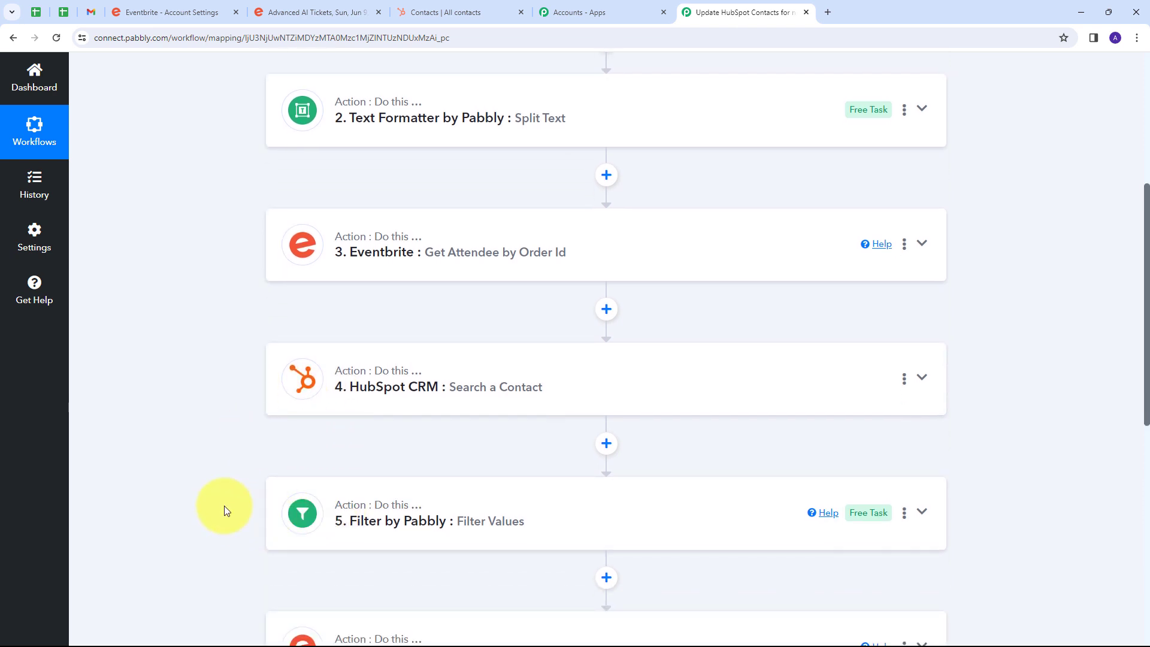
{"action": "scroll", "coordinate": [225, 508], "scroll_direction": "down", "scroll_amount": 5}
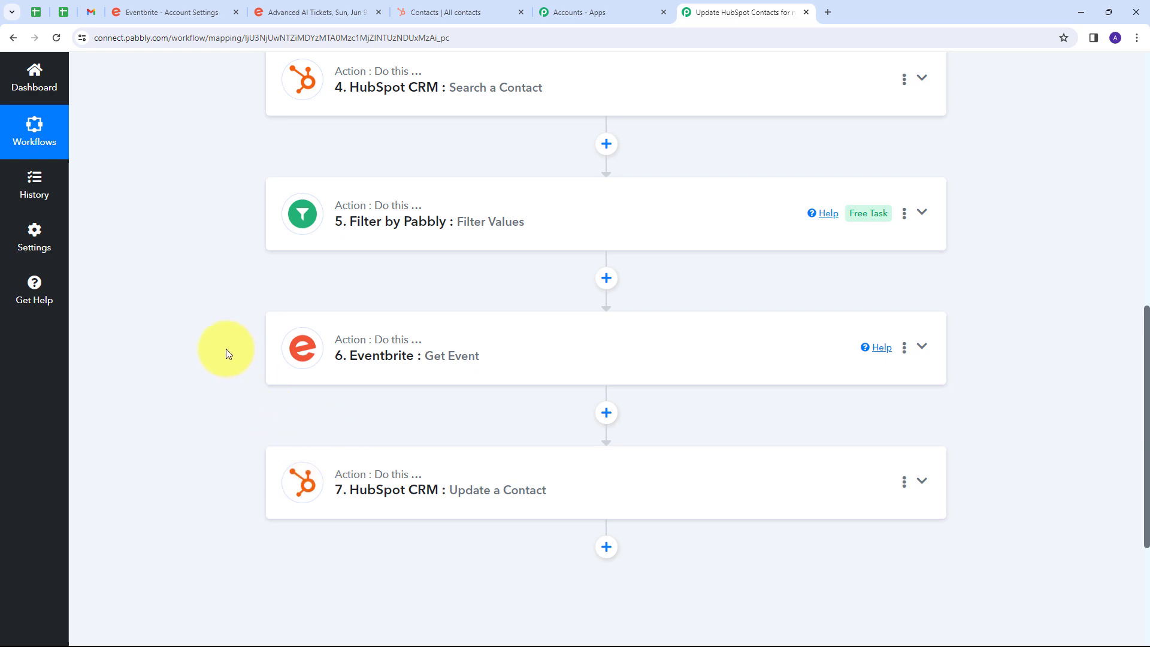
{"action": "scroll", "coordinate": [229, 324], "scroll_direction": "up", "scroll_amount": 10}
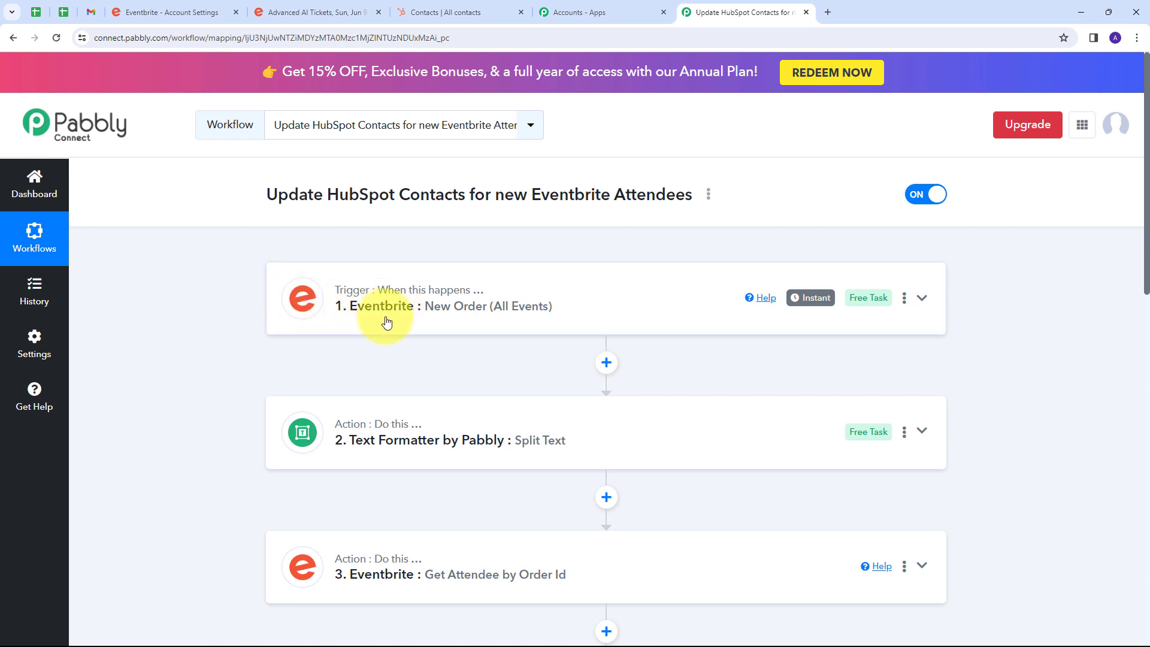
{"action": "scroll", "coordinate": [246, 274], "scroll_direction": "down", "scroll_amount": 2}
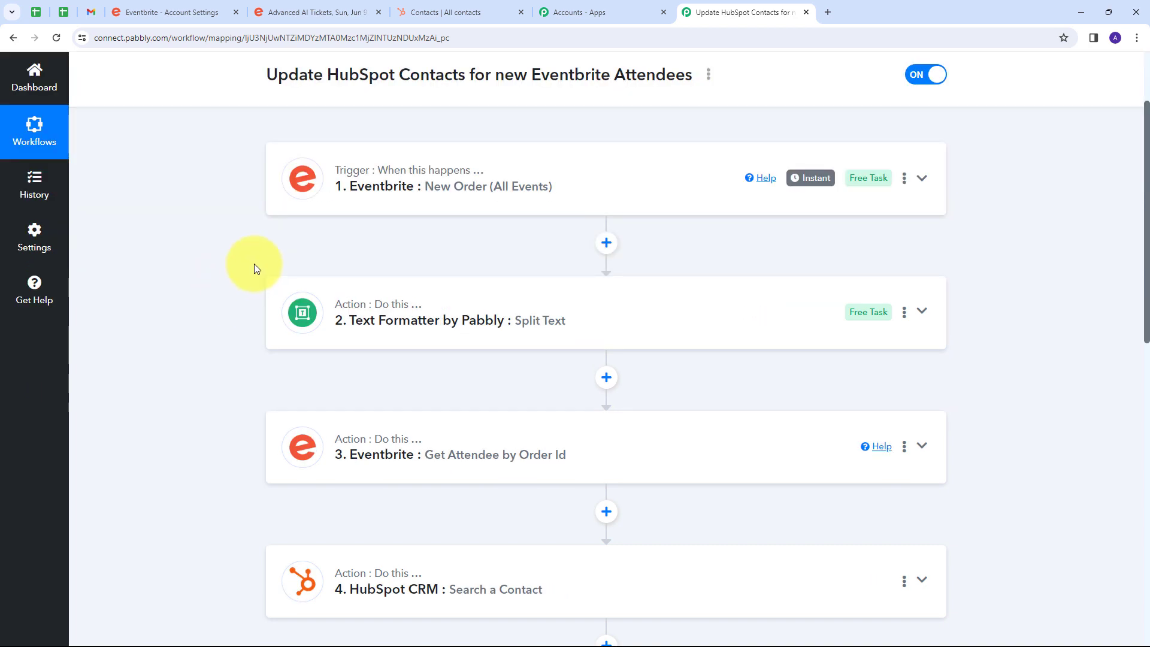
{"action": "scroll", "coordinate": [254, 263], "scroll_direction": "down", "scroll_amount": 4}
{"action": "scroll", "coordinate": [254, 266], "scroll_direction": "up", "scroll_amount": 4}
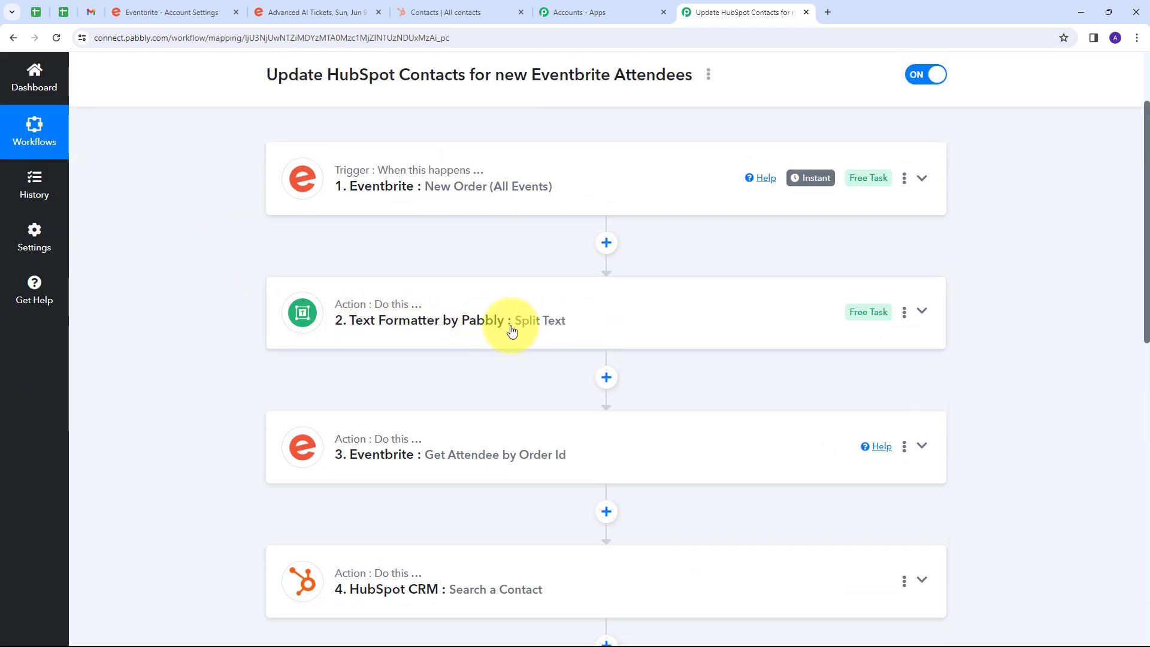
{"action": "scroll", "coordinate": [240, 320], "scroll_direction": "down", "scroll_amount": 2}
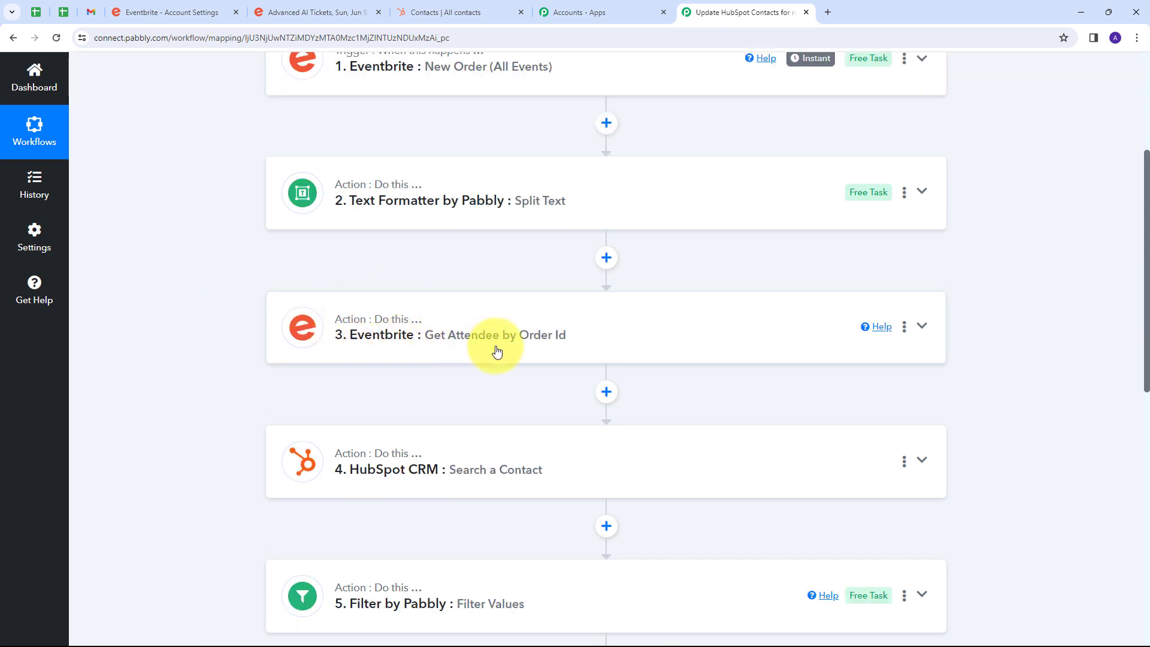
{"action": "scroll", "coordinate": [539, 324], "scroll_direction": "down", "scroll_amount": 2}
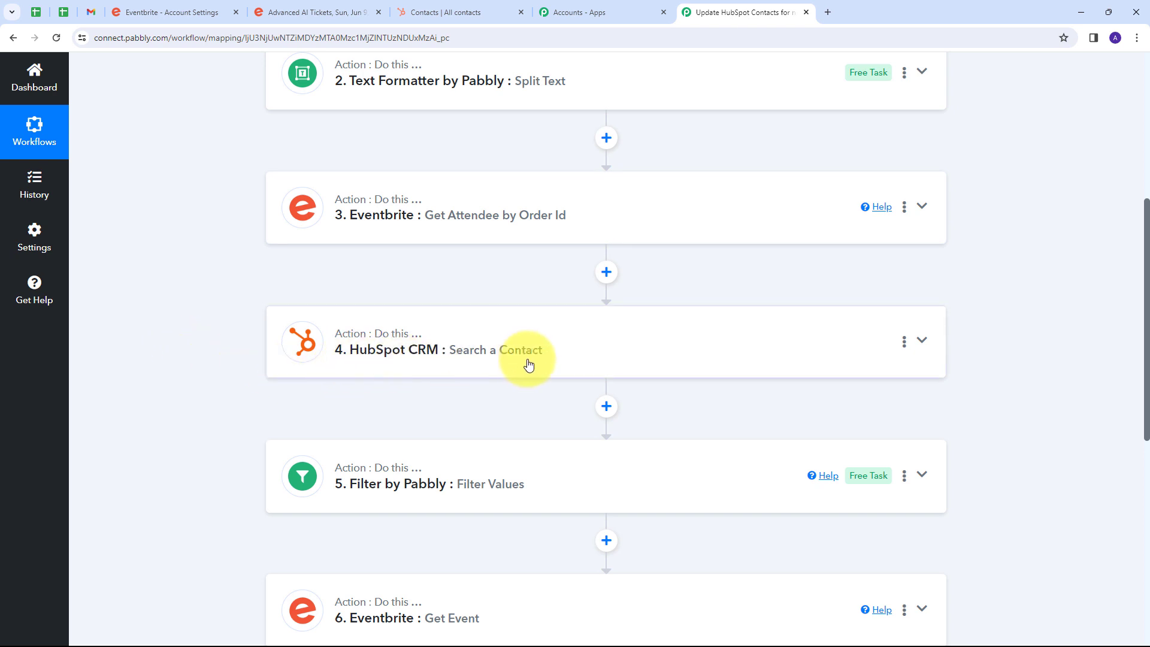
{"action": "scroll", "coordinate": [235, 308], "scroll_direction": "down", "scroll_amount": 2}
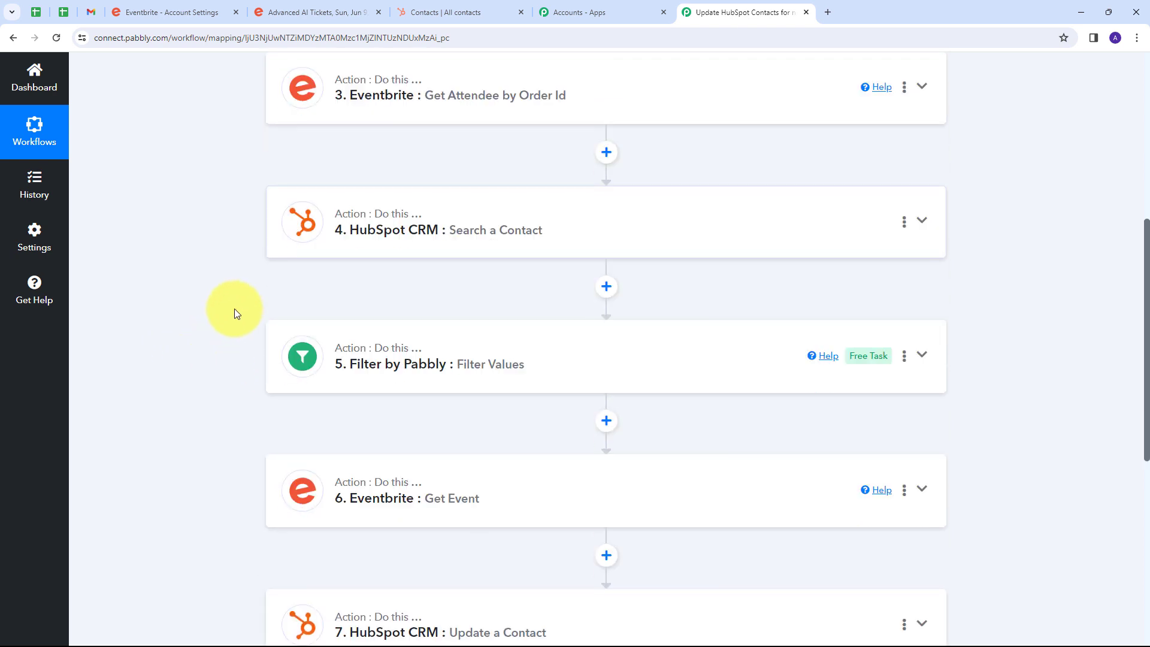
{"action": "scroll", "coordinate": [236, 311], "scroll_direction": "down", "scroll_amount": 1}
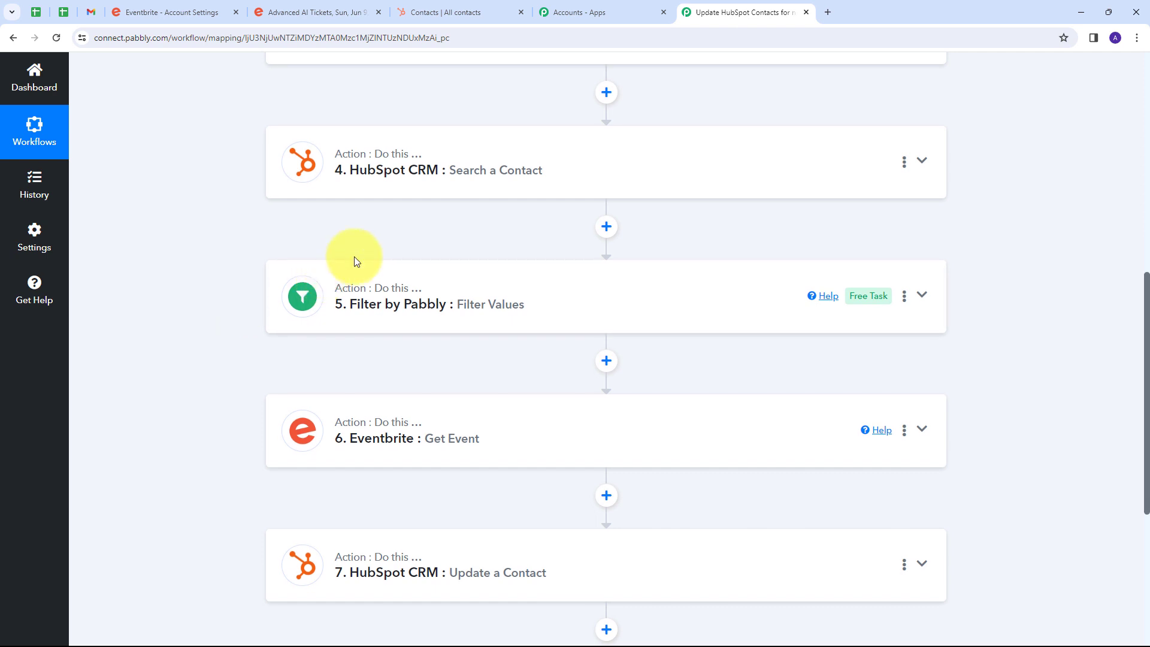
{"action": "scroll", "coordinate": [199, 284], "scroll_direction": "down", "scroll_amount": 2}
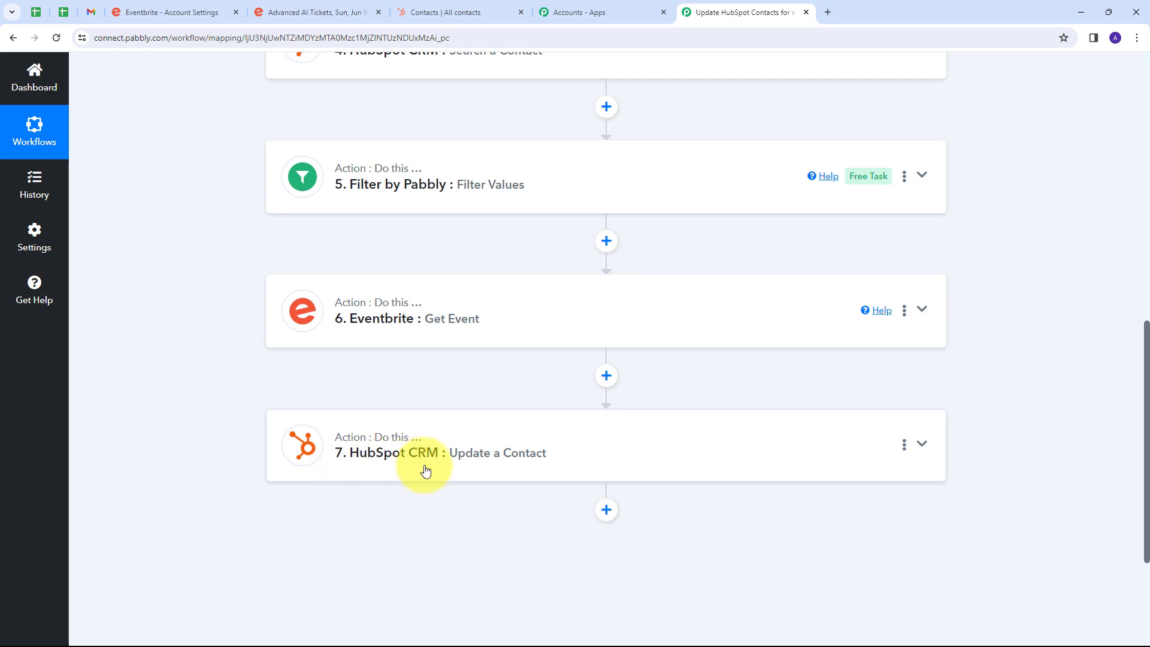
{"action": "scroll", "coordinate": [300, 386], "scroll_direction": "up", "scroll_amount": 10}
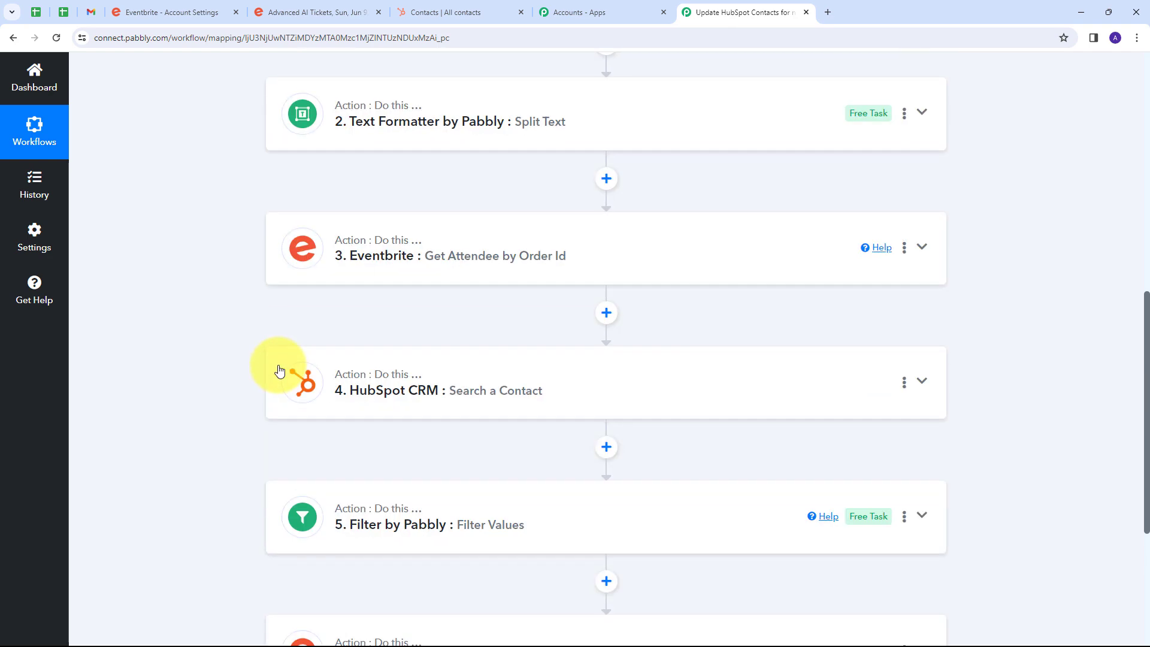